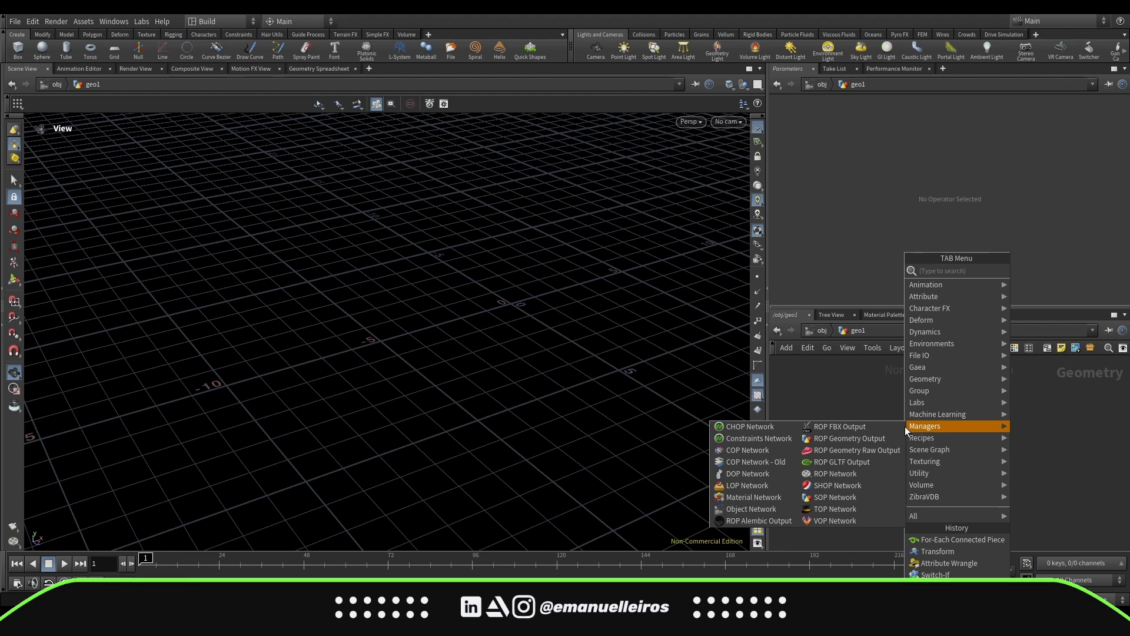
Step: Add a Grid node to the geometry network and set its rows and columns to 50 each
click(906, 426)
click(906, 425)
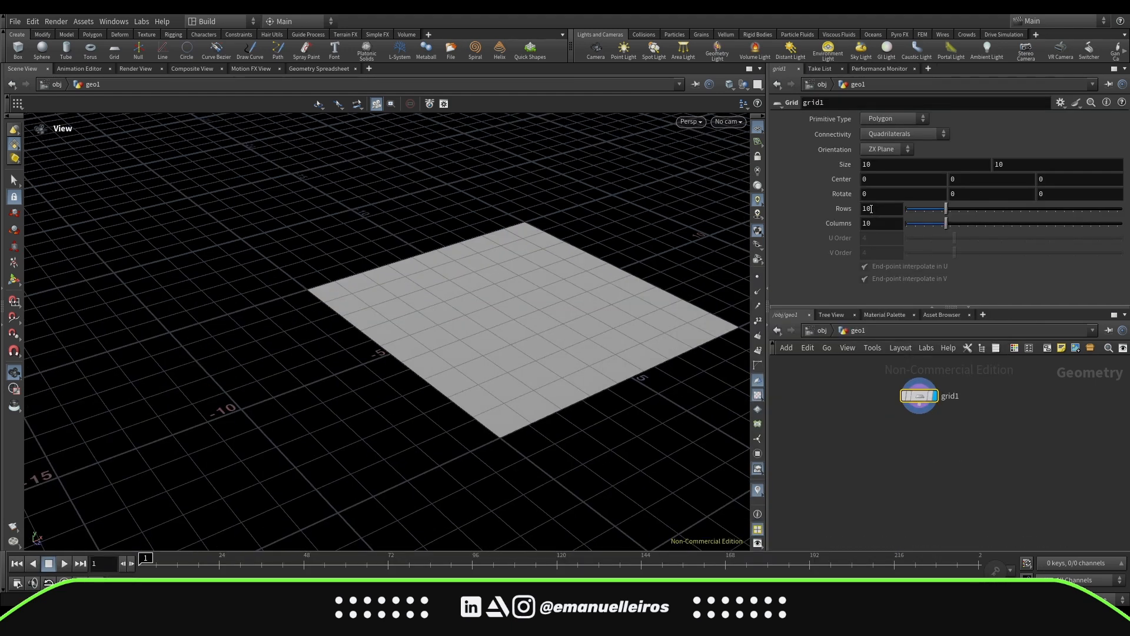
drag(872, 208, 804, 204)
text(50)
key(Tab)
text(50)
drag(506, 353, 562, 426)
Step: Add an Attribute Wrangle node below the grid in the network
middle_drag(939, 468, 925, 458)
click(925, 458)
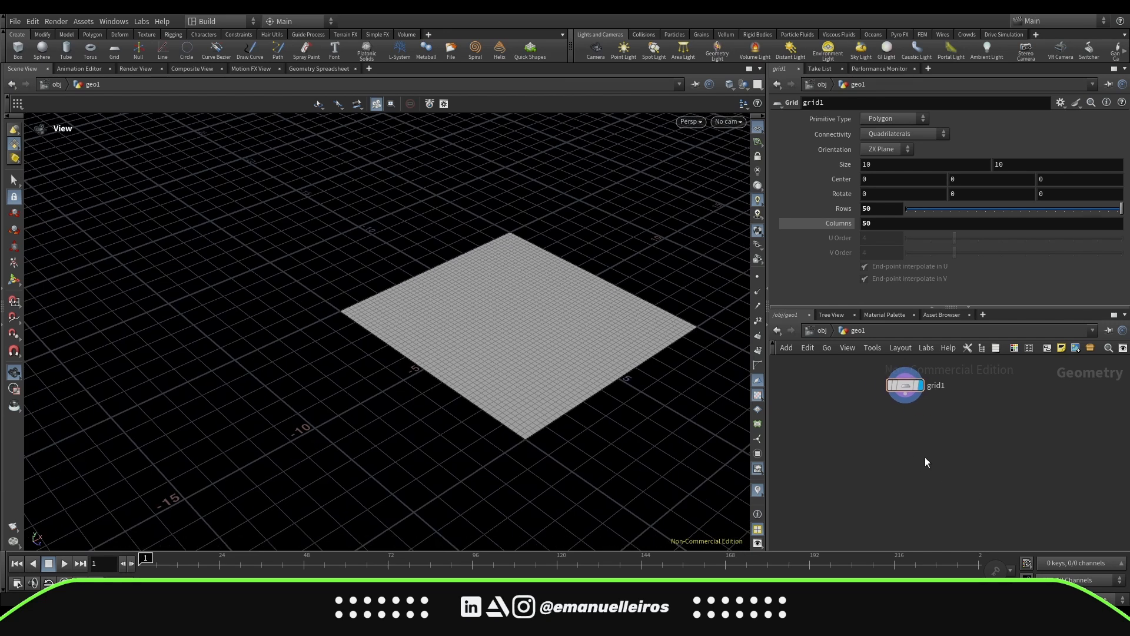
key(Tab)
text(aw)
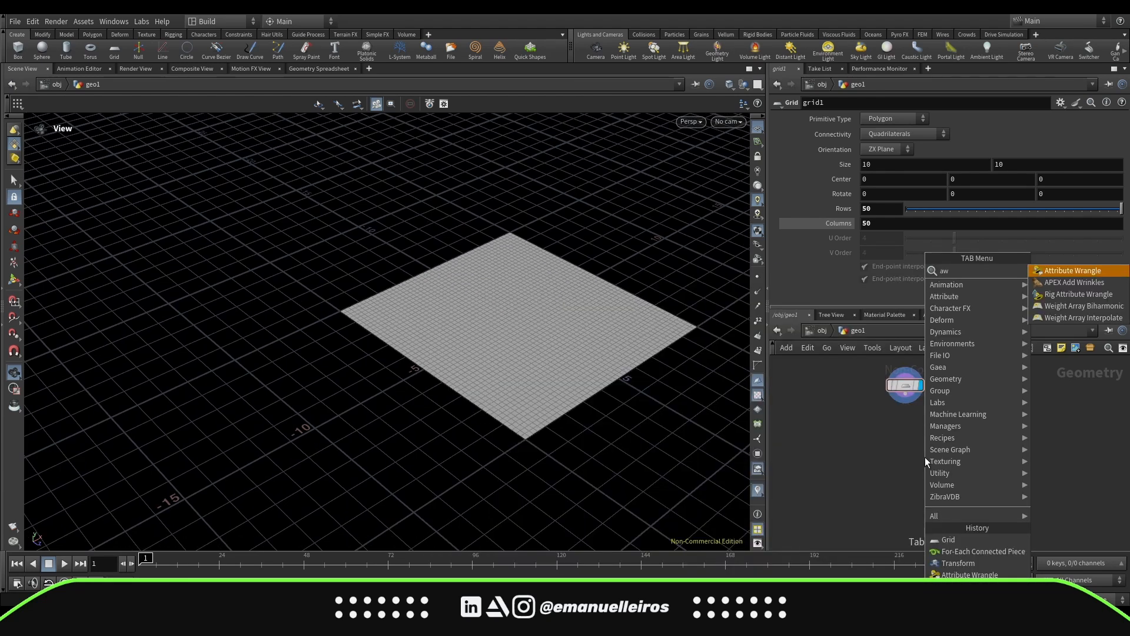
key(Return)
click(906, 433)
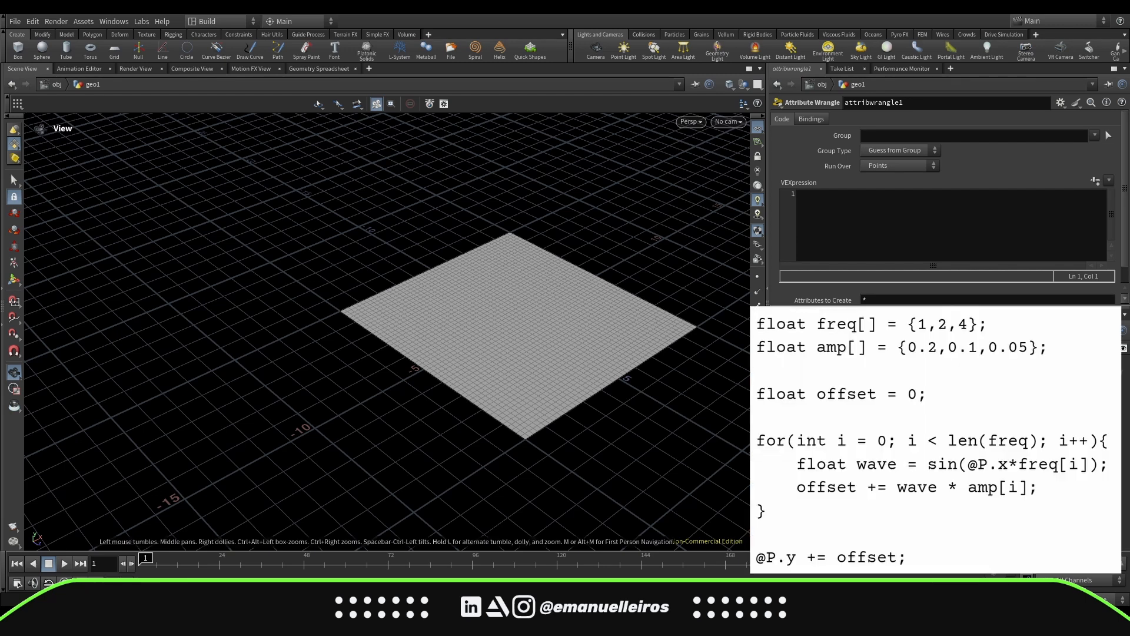
Step: Declare the arrays float freq[] = {1,2,4}; and float amp[] = {0.2,0.1,0.05}; in the wrangle's VEX code
click(904, 231)
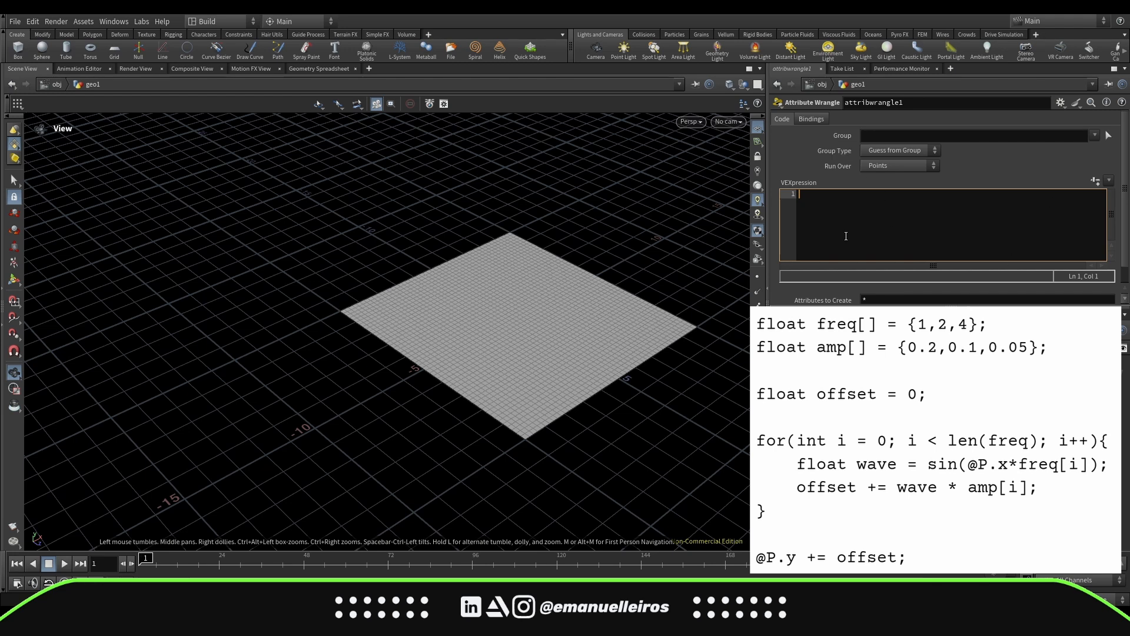
text(float freq[] = {1,2,4};)
key(Return)
text(float amp[] = {};)
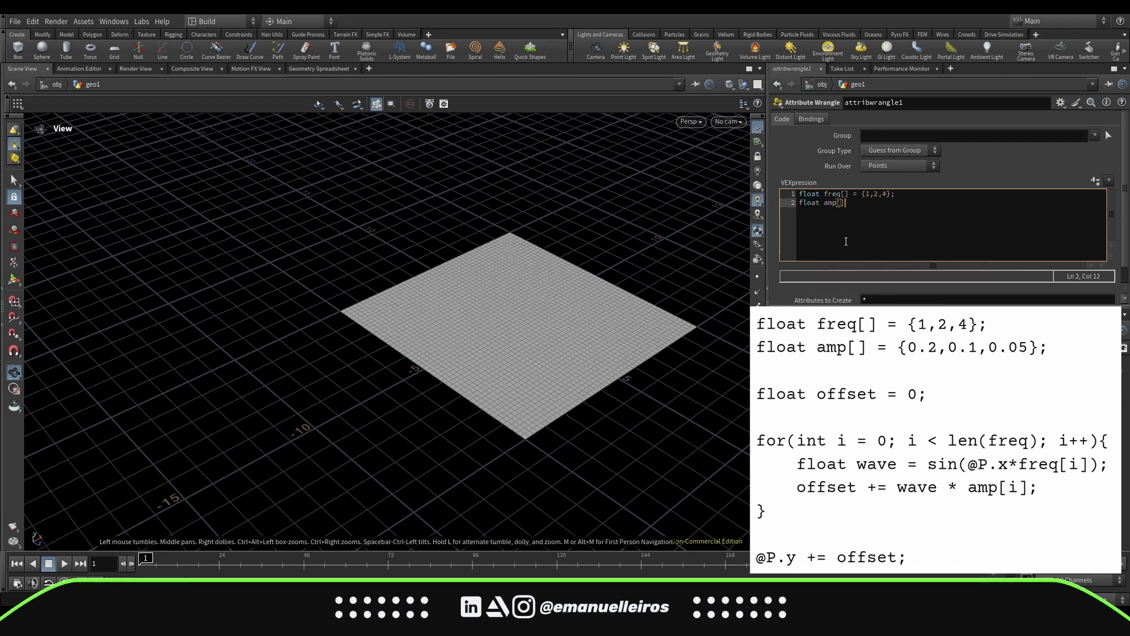
key(Left)
key(Left)
text(0.2,0.1,0.05)
key(End)
Step: Add float offset = 0; and open the loop for(int i = 0; i < len(freq); i++){ below the arrays
key(Return)
key(Return)
text(float )
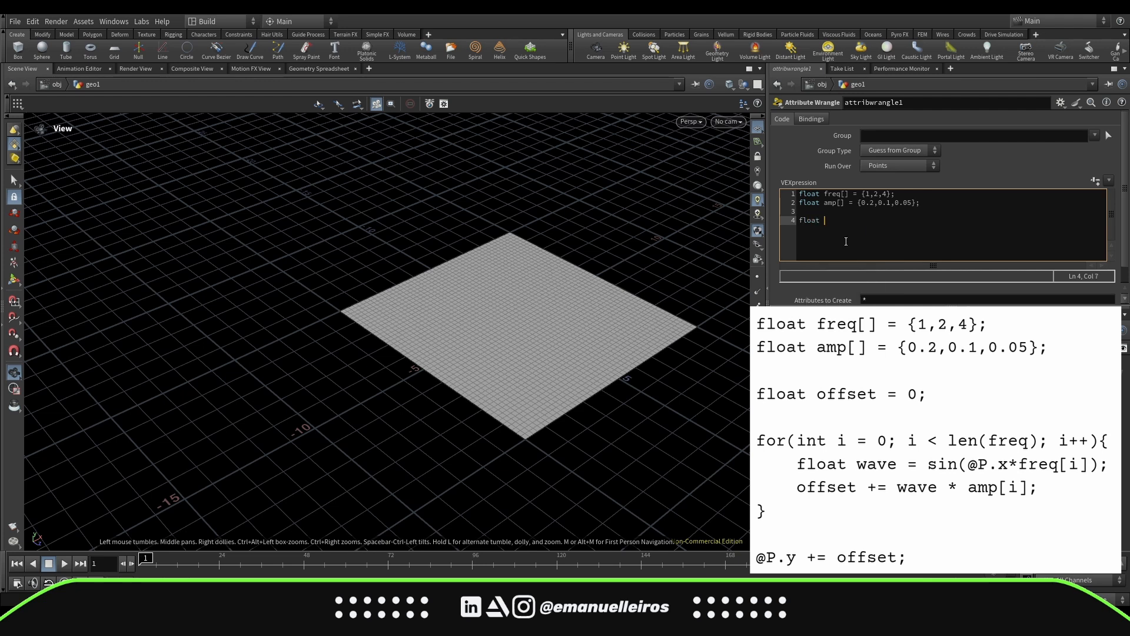
text(offset = 0;)
key(Return)
key(Return)
text(for)
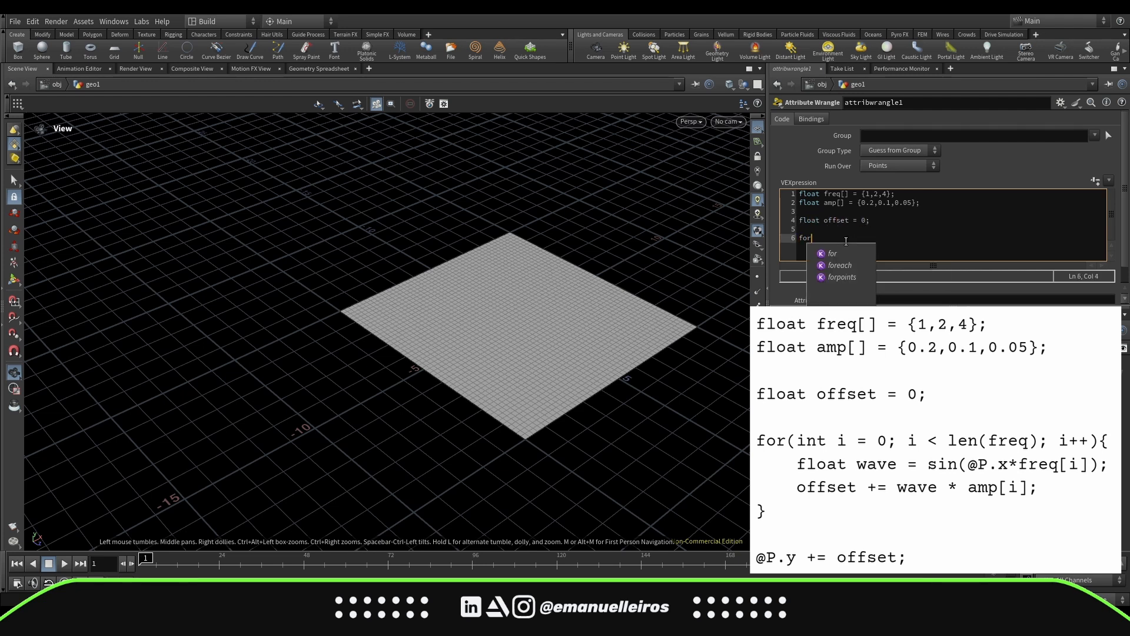
text((int i = 0; i < )
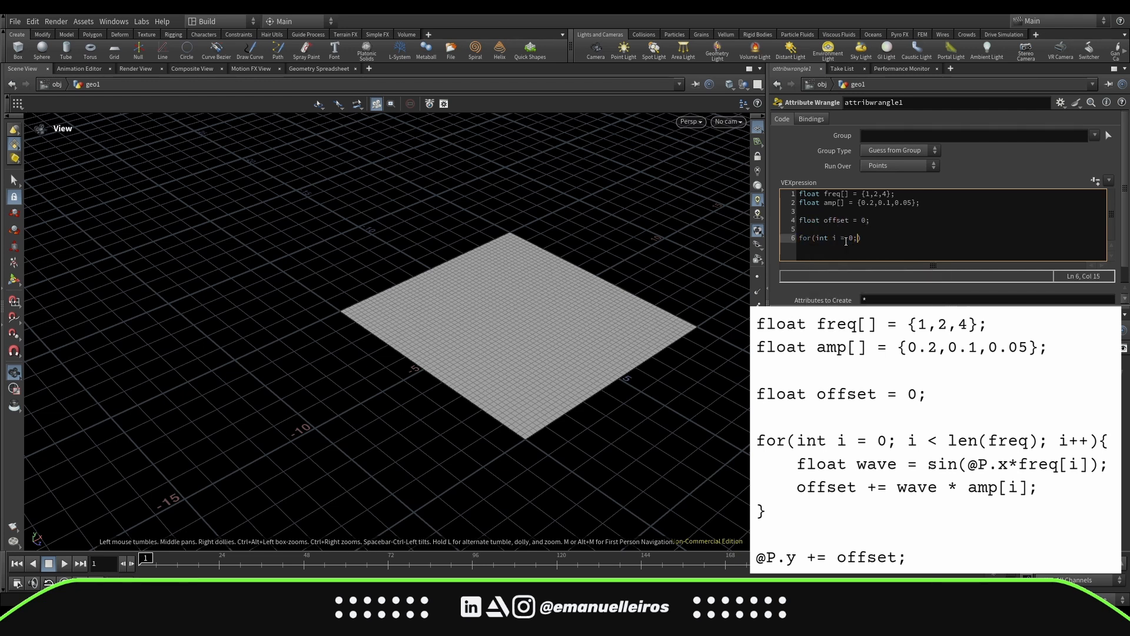
text(len(freq))
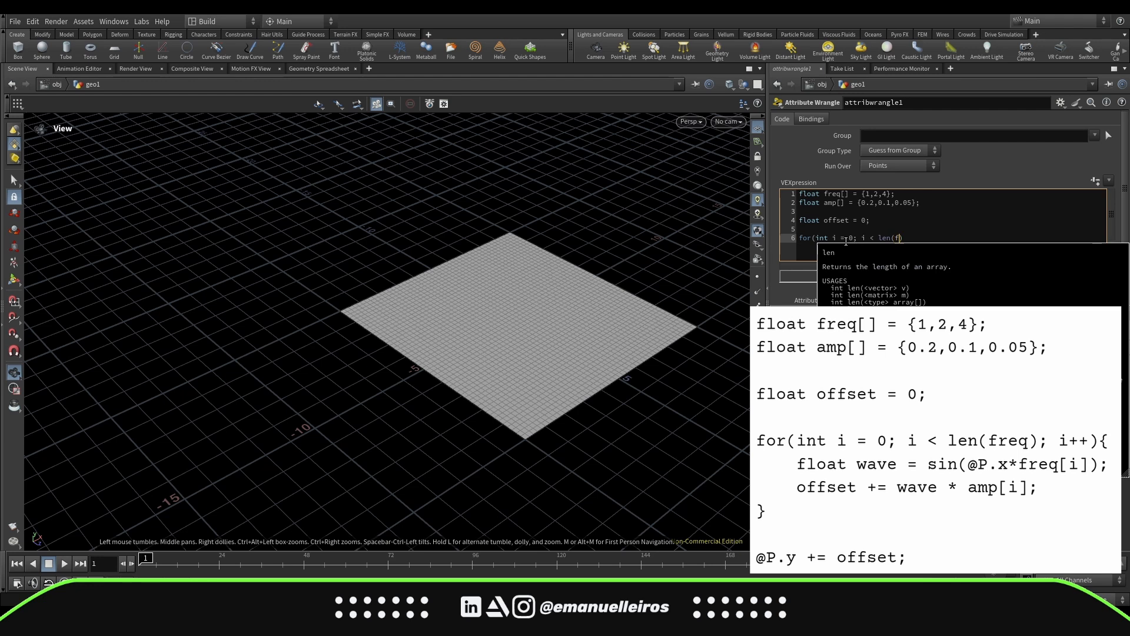
text(; i++){)
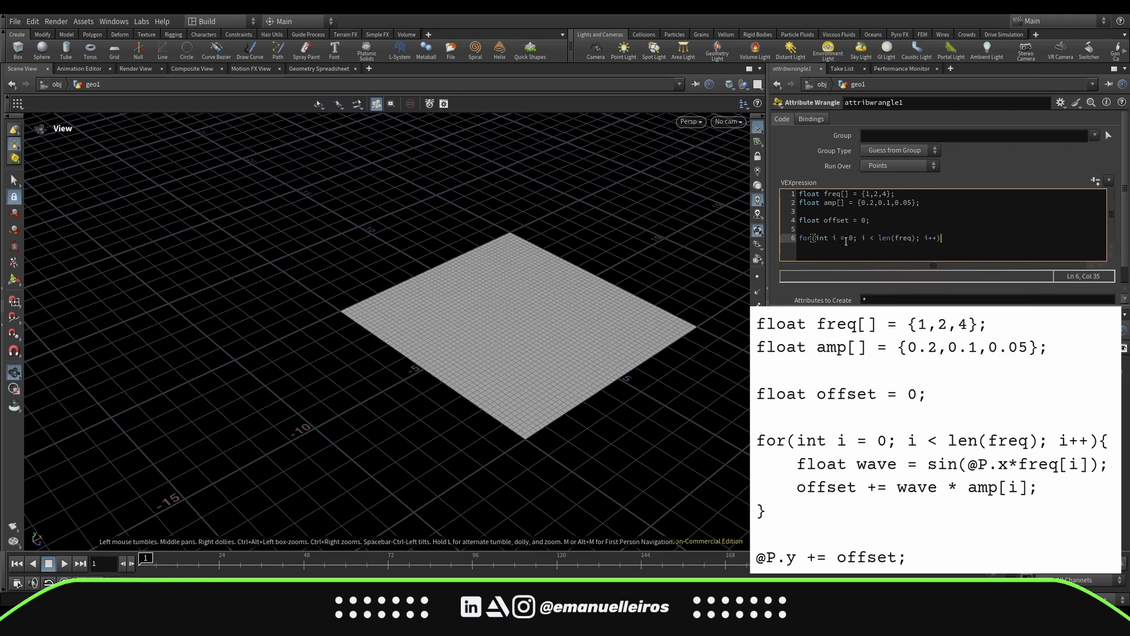
Step: Write the for loop's body: float wave = sin(@P.y*freq[i]); and offset += wave * amp[i];
key(Return)
text(float wave)
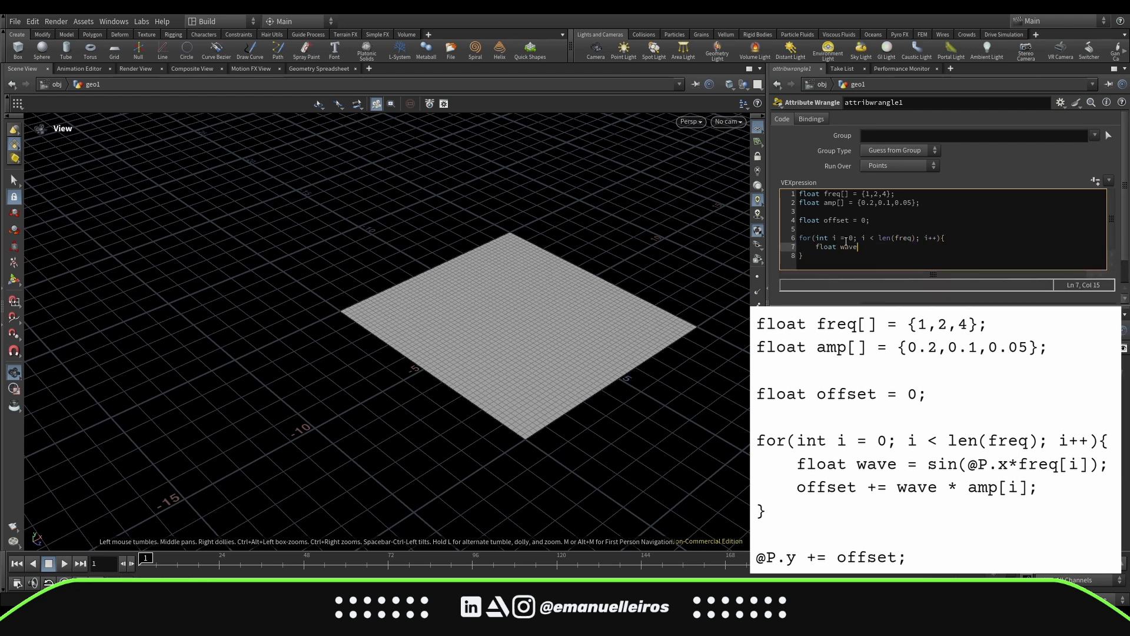
text( = sin(@P.y*freq[i]);)
key(Return)
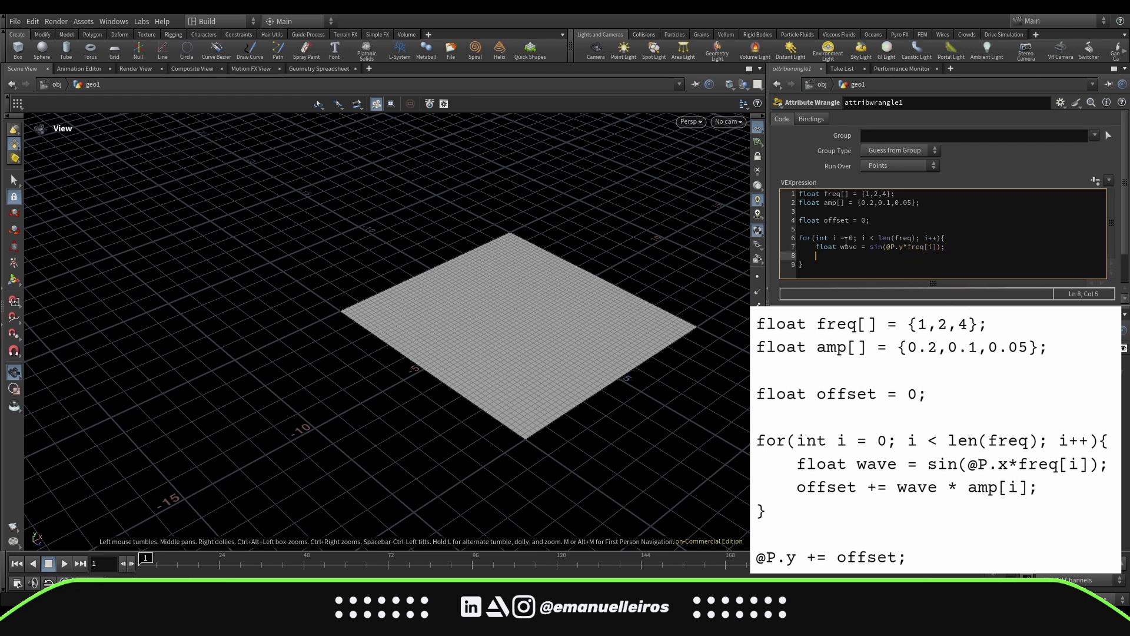
text(offset += wave * amp[i];)
Step: Add @P.y += offset; below the closed for loop and apply the code
key(Down)
key(Return)
key(Return)
text(@)
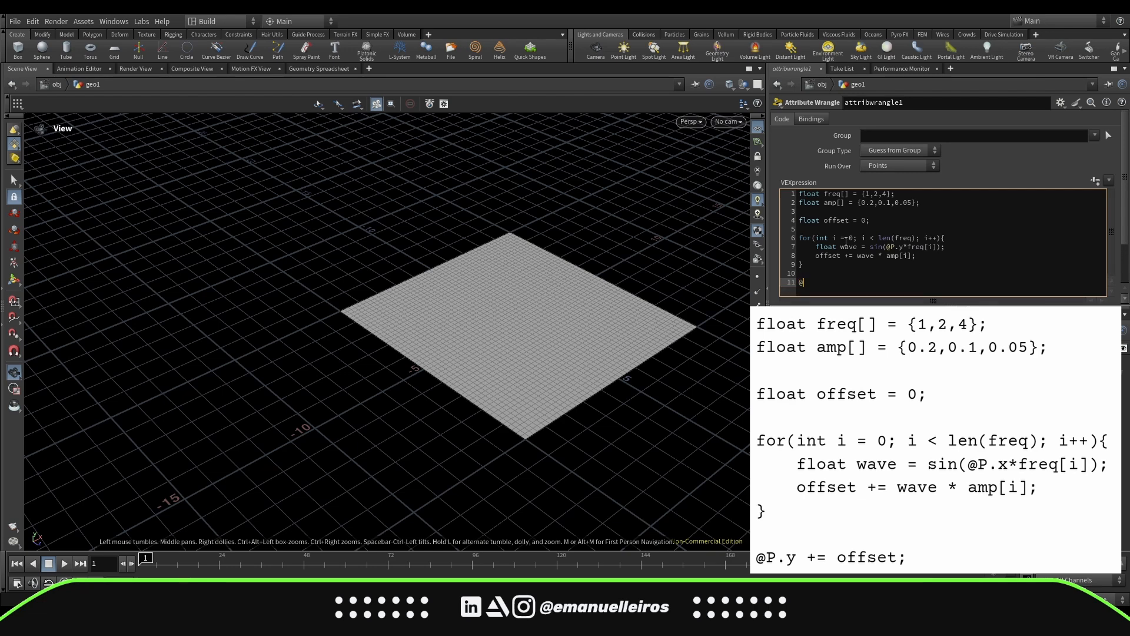
text(P.y += offset;)
mouse_move(548, 406)
mouse_down()
mouse_move(518, 419)
mouse_move(522, 399)
mouse_move(525, 434)
mouse_move(535, 424)
mouse_up()
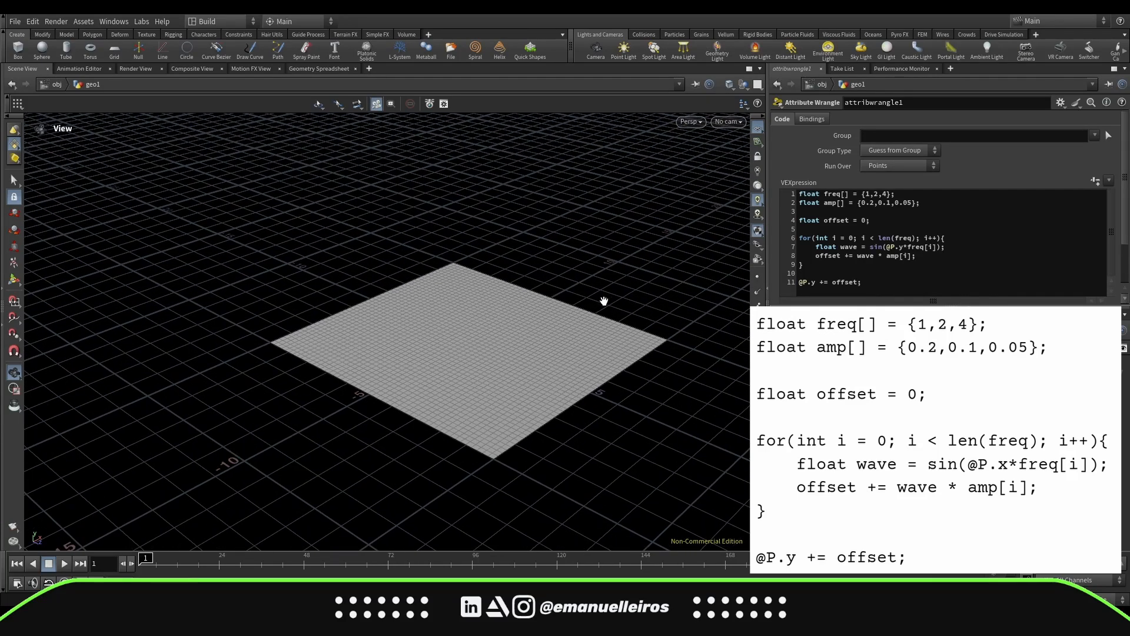
Step: Change the sine term in the loop to use @P.x and apply the code
double_click(902, 247)
text(x)
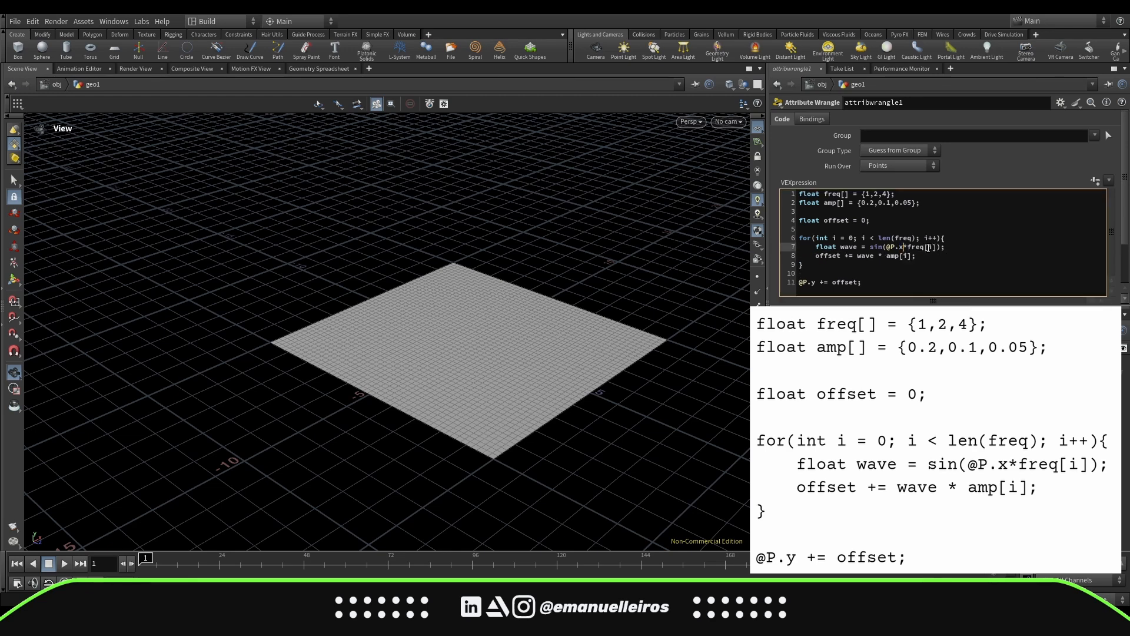
mouse_move(642, 443)
mouse_down()
mouse_move(496, 432)
mouse_move(583, 429)
mouse_up()
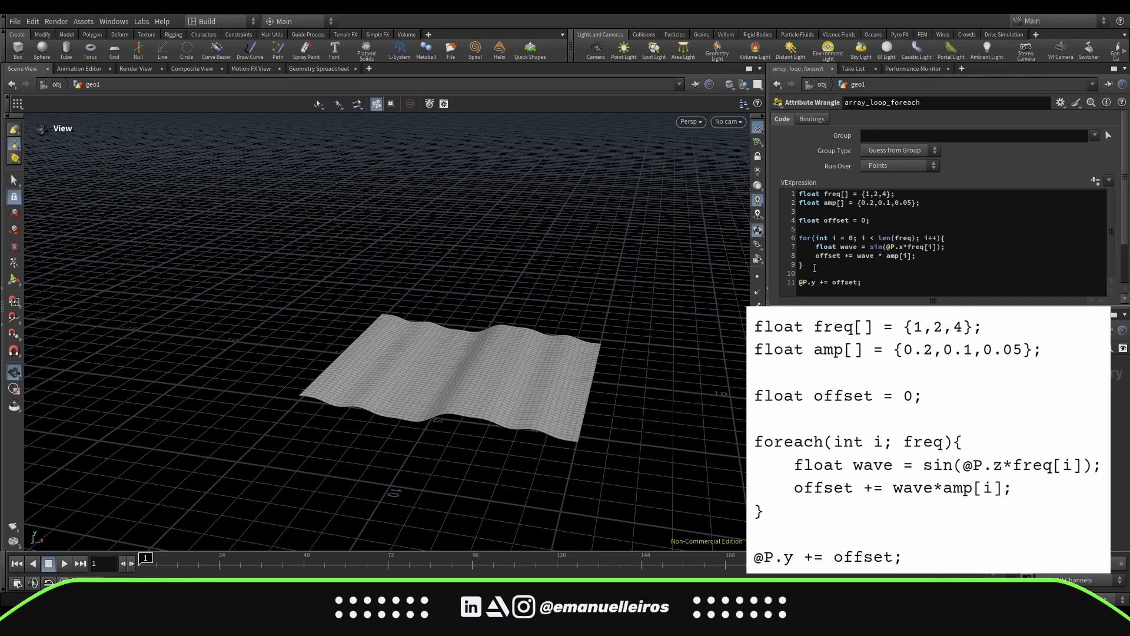
Step: Replace the for loop in the array_loop_foreach wrangle with an empty foreach(int i; freq){ } block
drag(814, 268, 799, 238)
text(foreach(int)
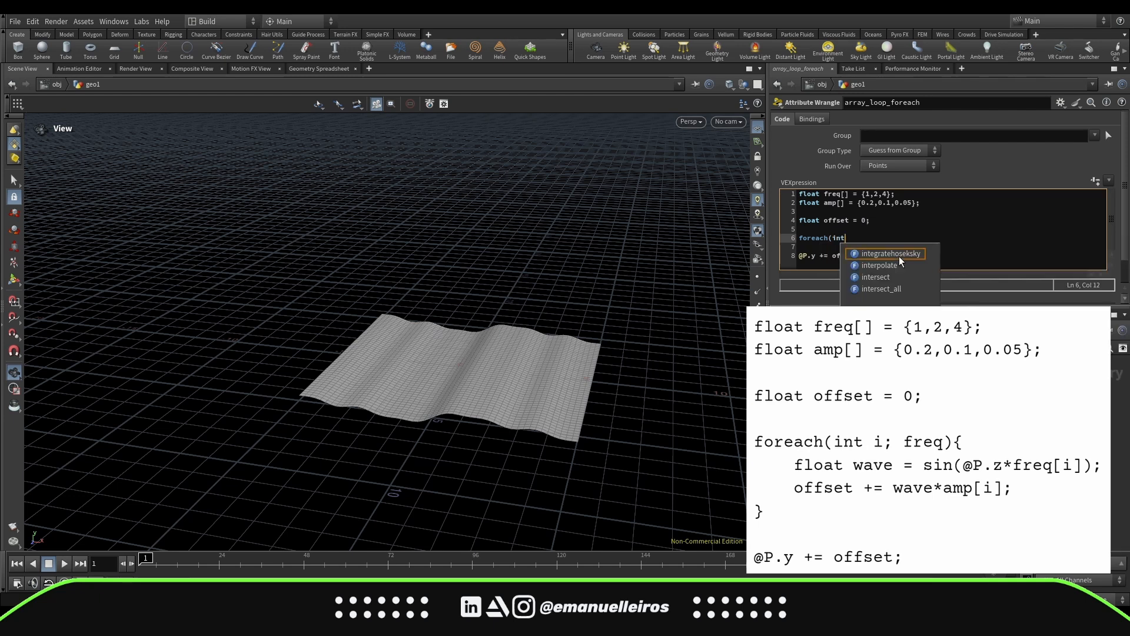
text( i; freq){)
key(Return)
key(Return)
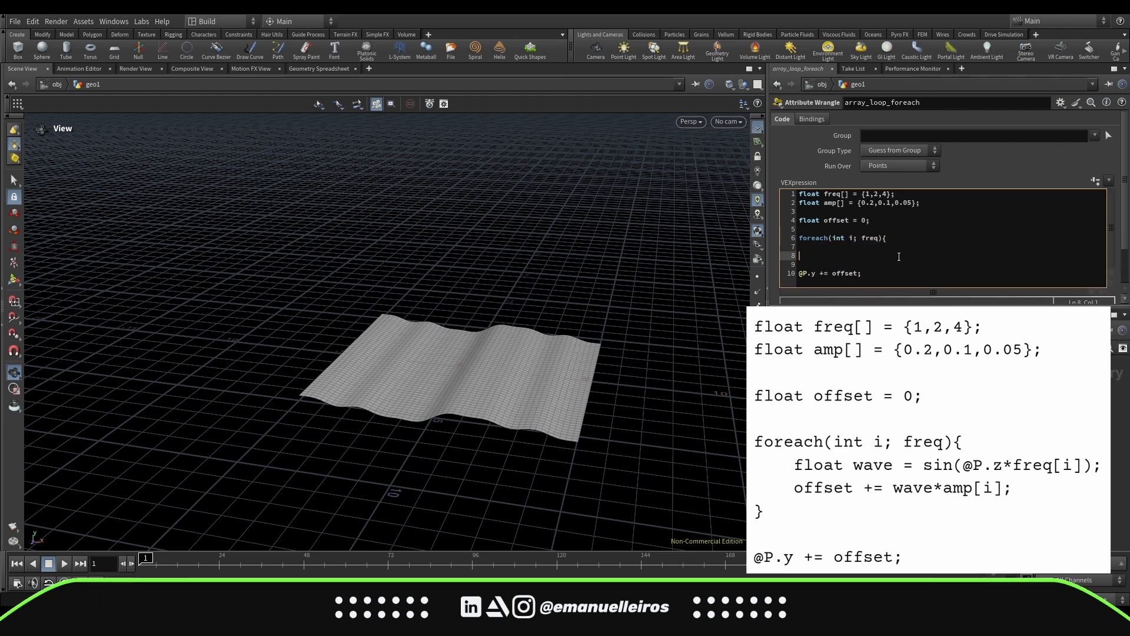
text(})
Step: Fill the foreach block with float wave = sin(@P.z*freq[i]); and offset += wave*amp[i]; and apply the code
key(Up)
key(Tab)
text(float wave = sin()
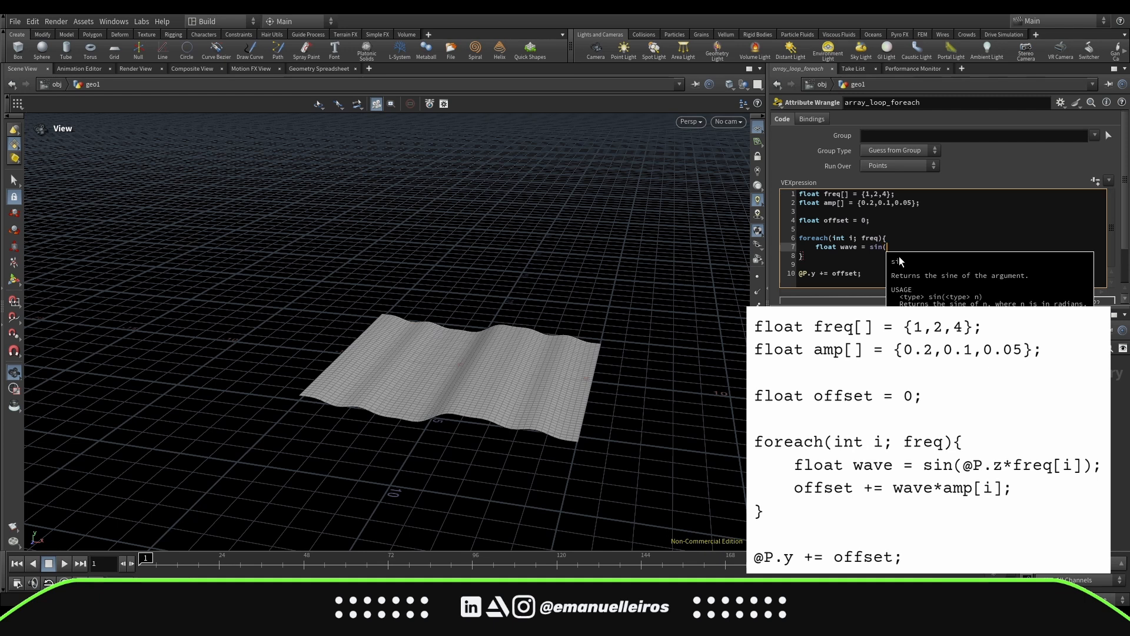
text(@P.z)
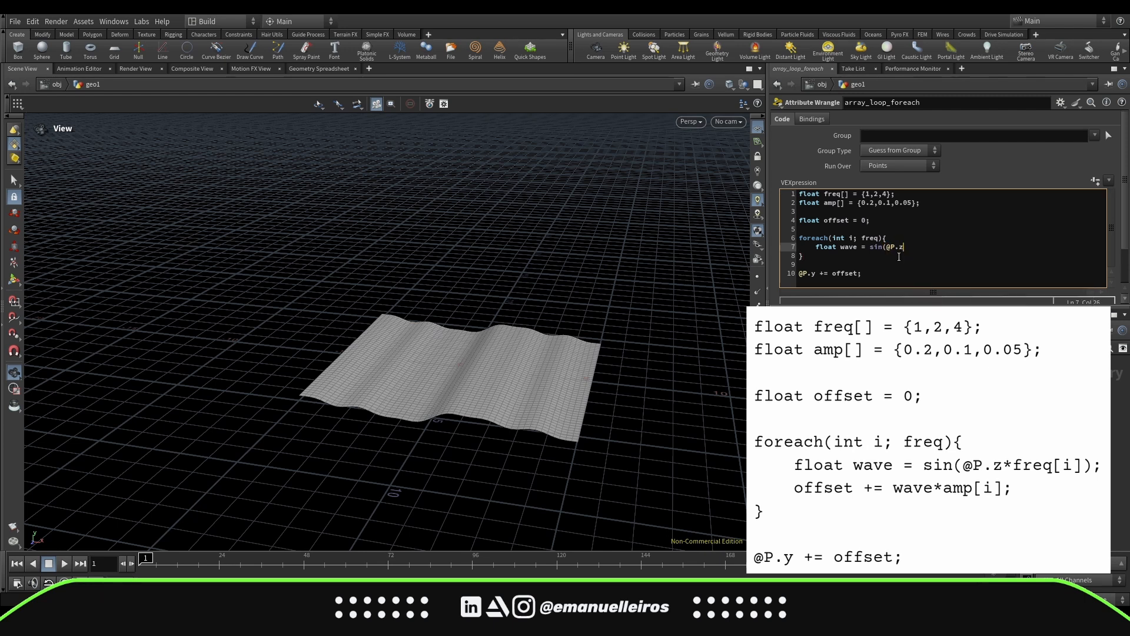
text(*freq[i]);)
key(Return)
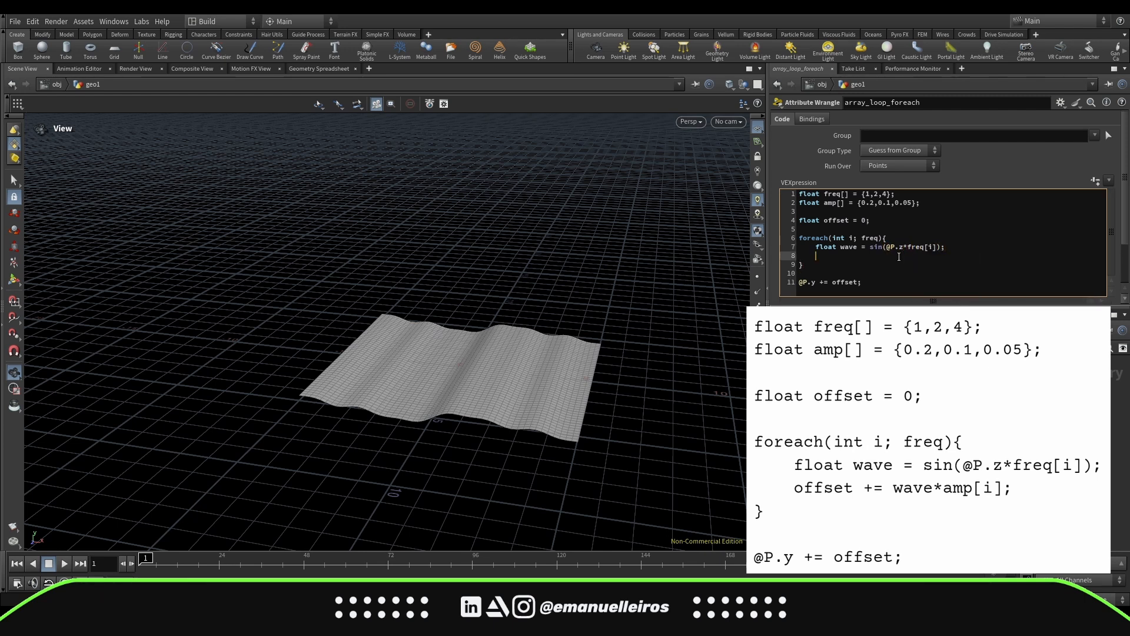
text(offset += wave*amp[i];)
drag(512, 376, 759, 347)
click(853, 238)
text(=)
key(BackSpace)
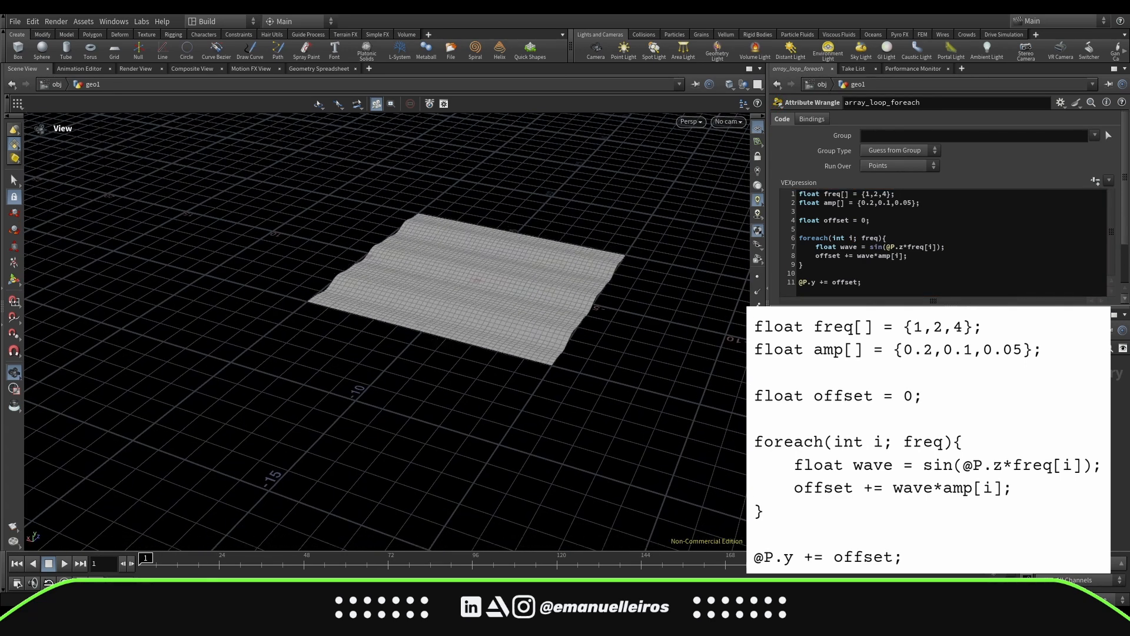
drag(647, 303, 551, 348)
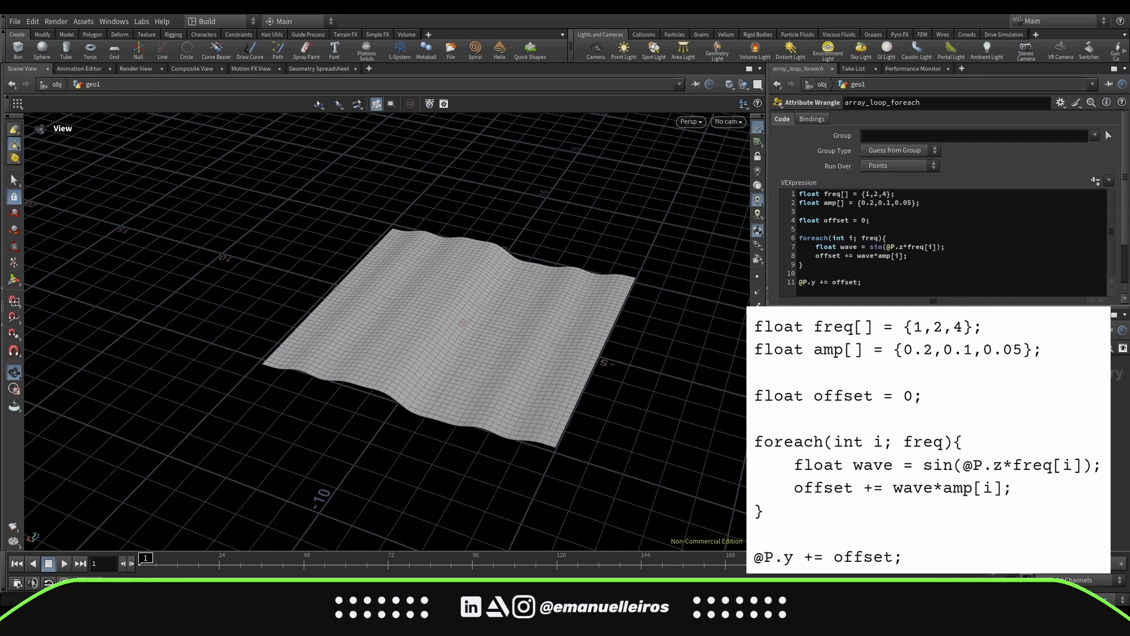
Step: Display the array_loop_for wrangle and examine its @P.x term, for loop, and freq and amp arrays
click(832, 431)
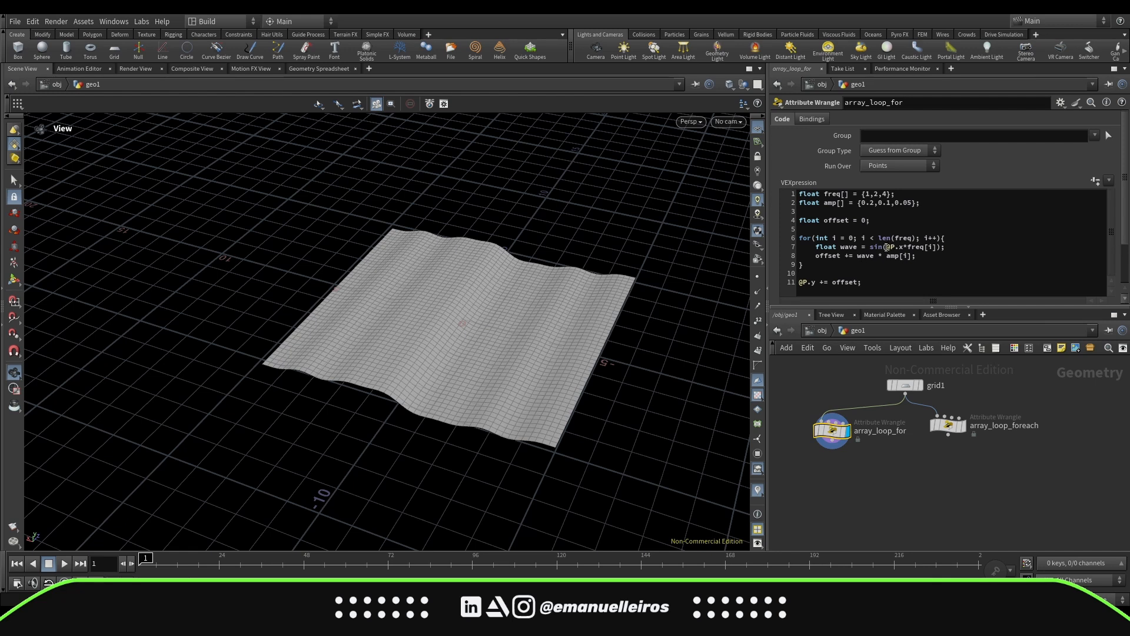
drag(886, 246, 903, 247)
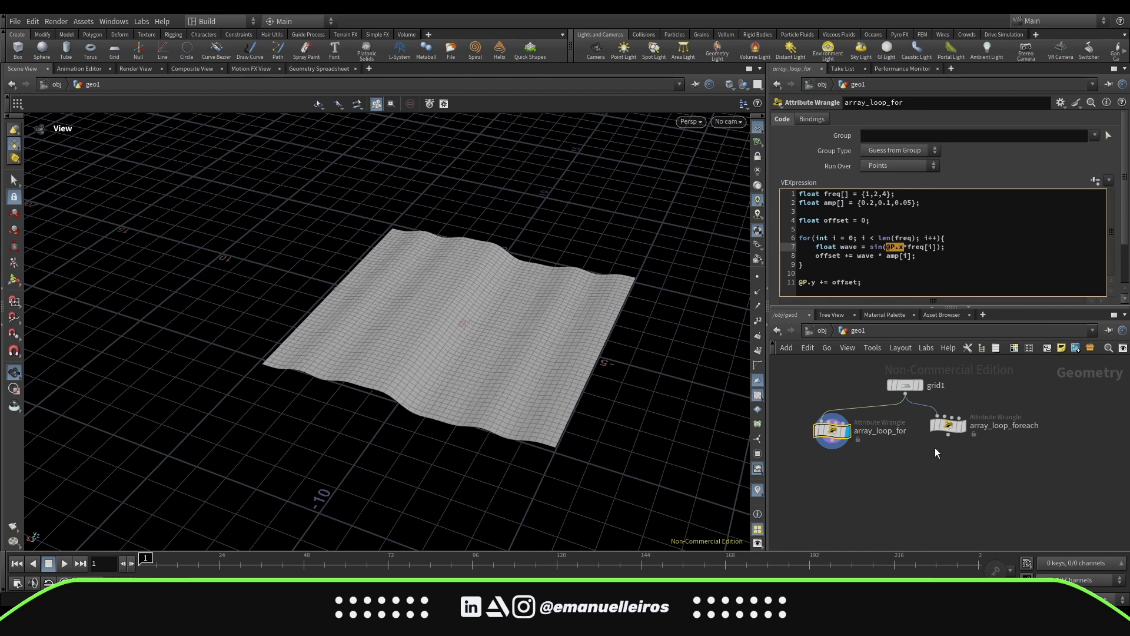
mouse_move(835, 435)
click(815, 202)
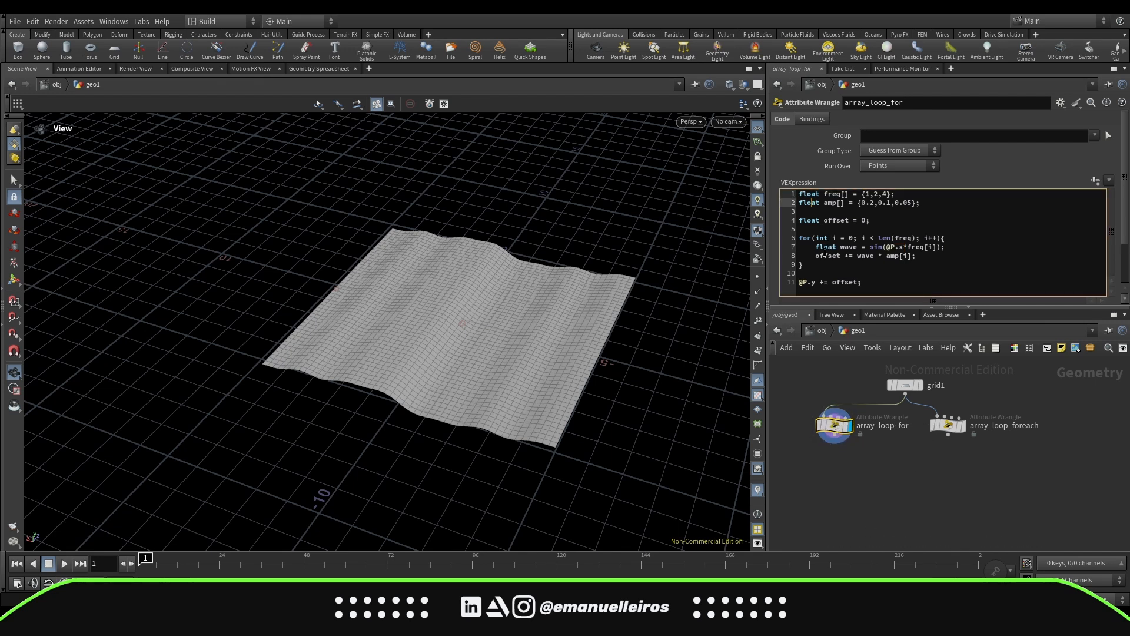
drag(812, 238, 798, 238)
click(821, 238)
drag(900, 194, 796, 195)
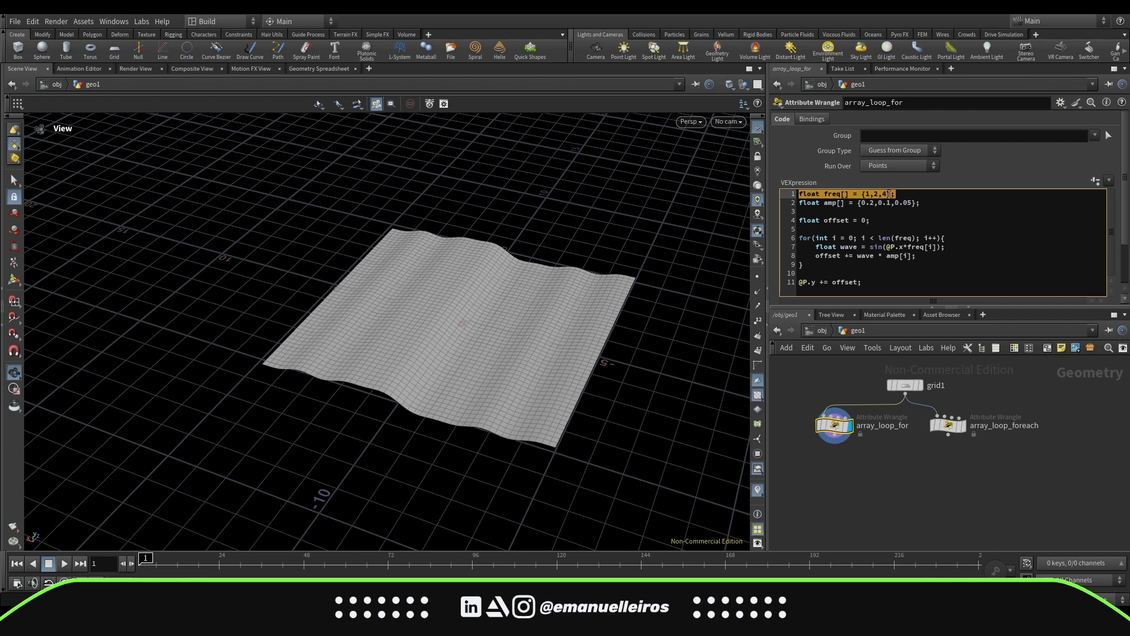
click(889, 194)
drag(897, 194, 796, 195)
drag(922, 203, 796, 203)
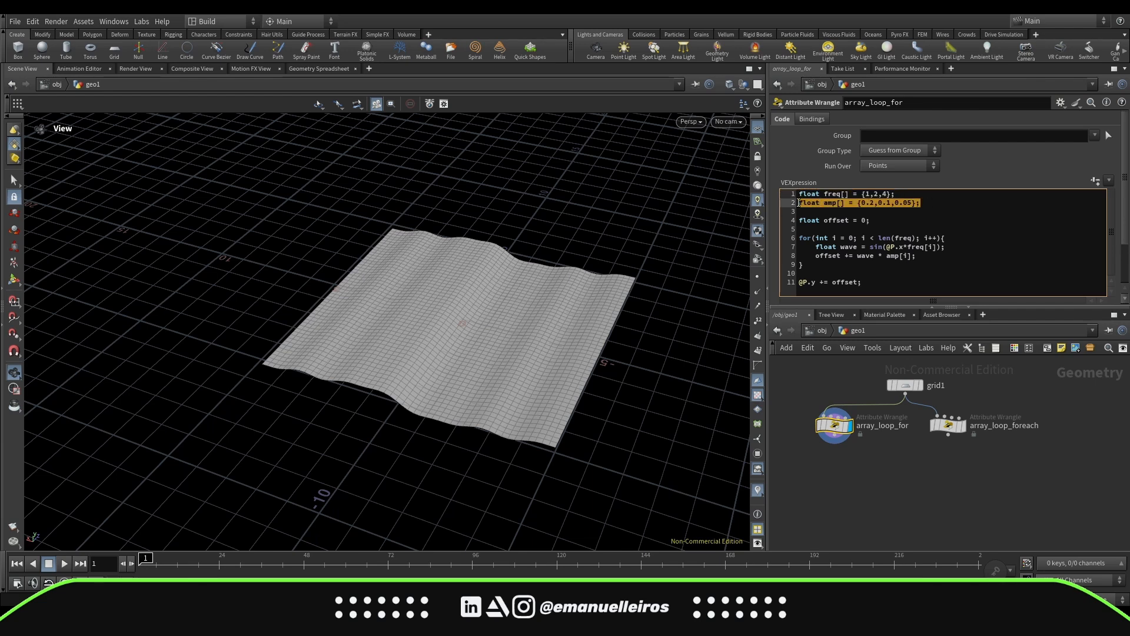
click(912, 202)
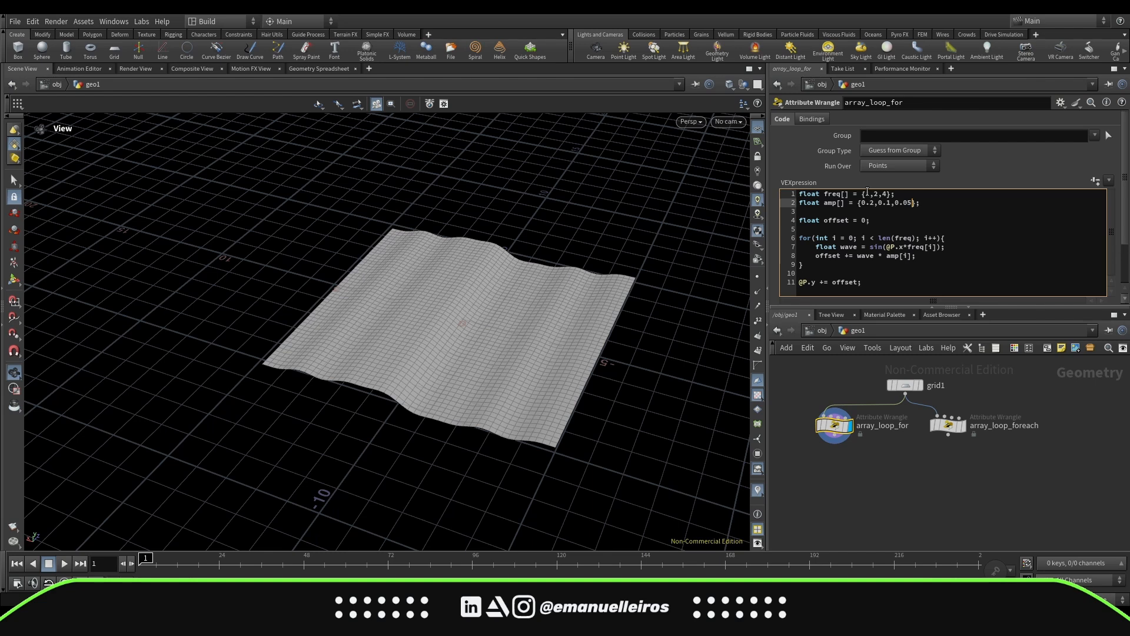
drag(866, 194, 916, 202)
click(891, 203)
click(929, 203)
click(841, 203)
drag(799, 203, 843, 203)
Step: Set the third amp value in array_loop_for to 0.5 and apply it to the grid
click(902, 202)
key(Delete)
key(ctrl+Return)
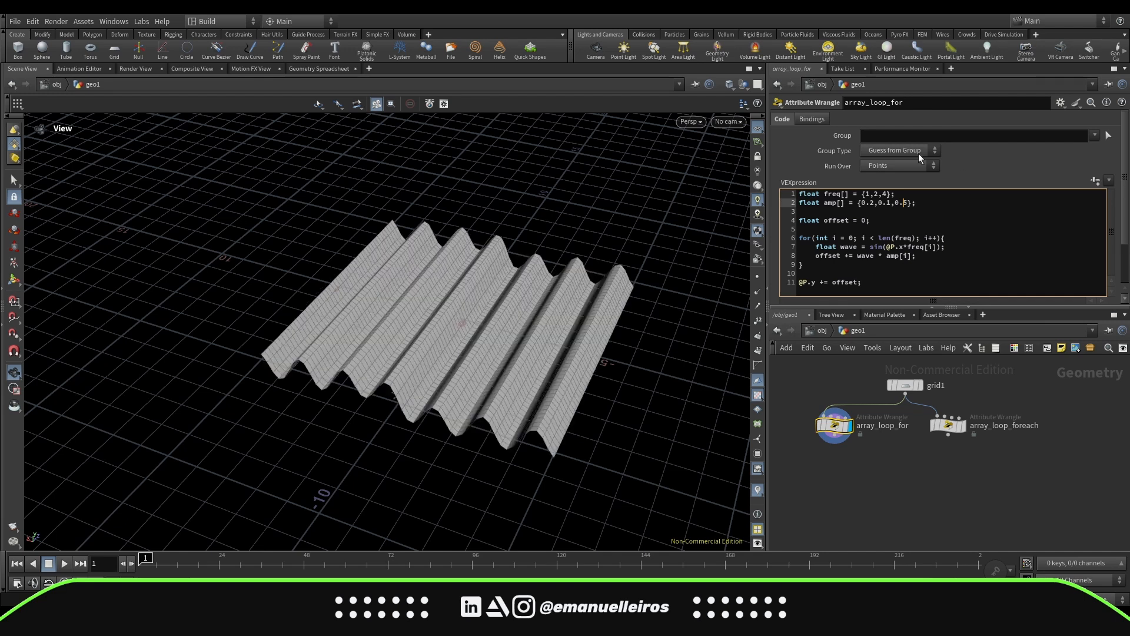
drag(547, 412, 595, 406)
Step: Set the third amp value back to 0.05 and apply the code
text(0)
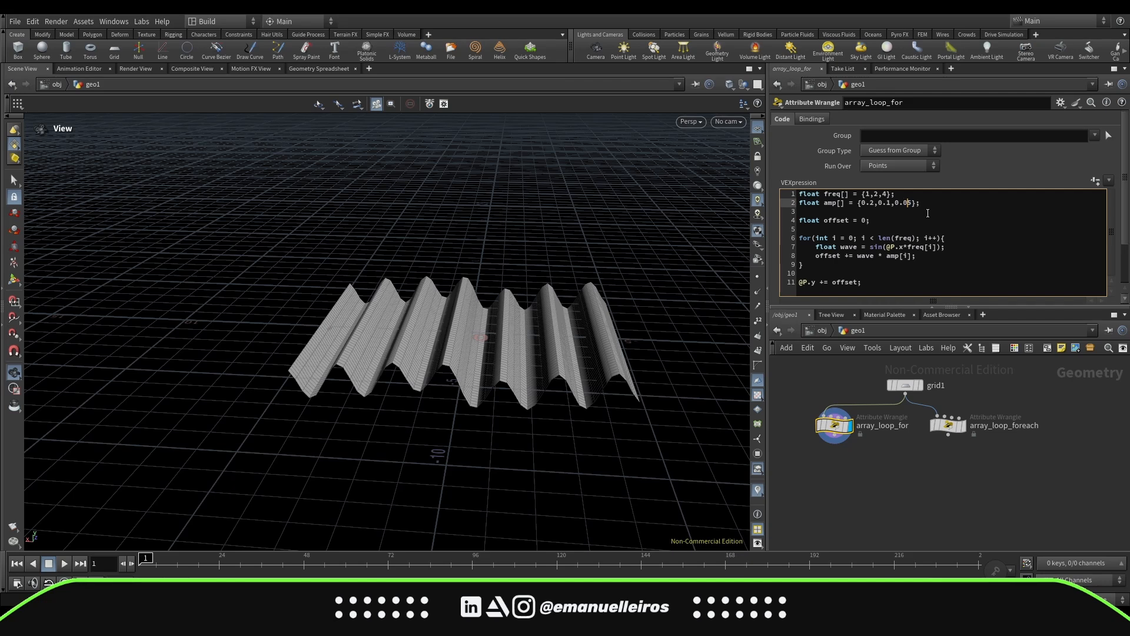
key(ctrl+Return)
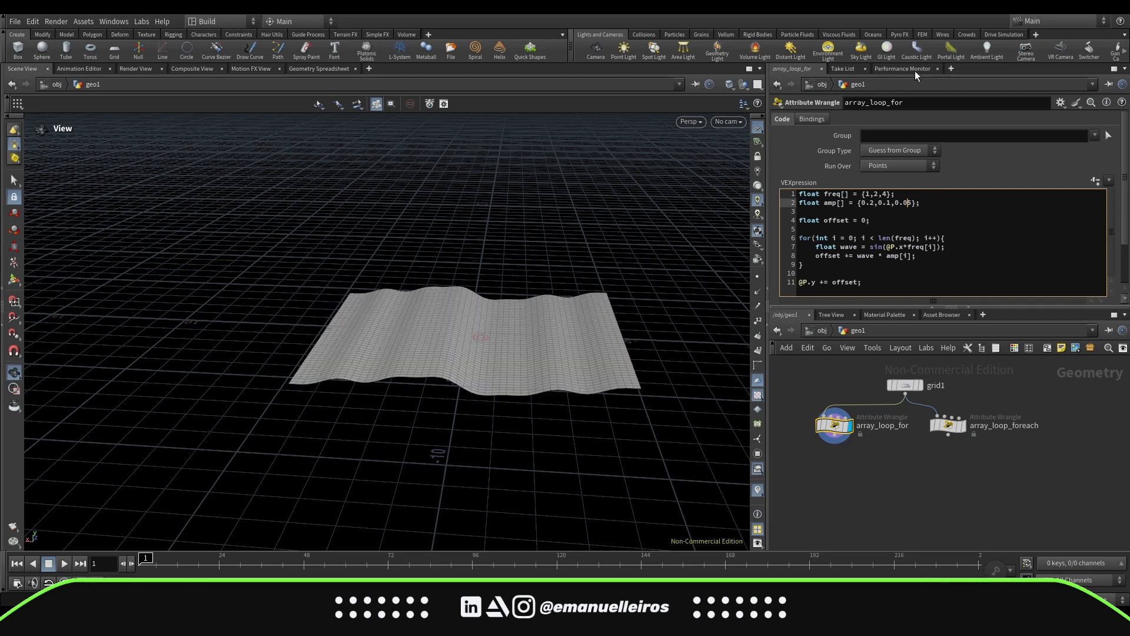
drag(618, 276, 616, 328)
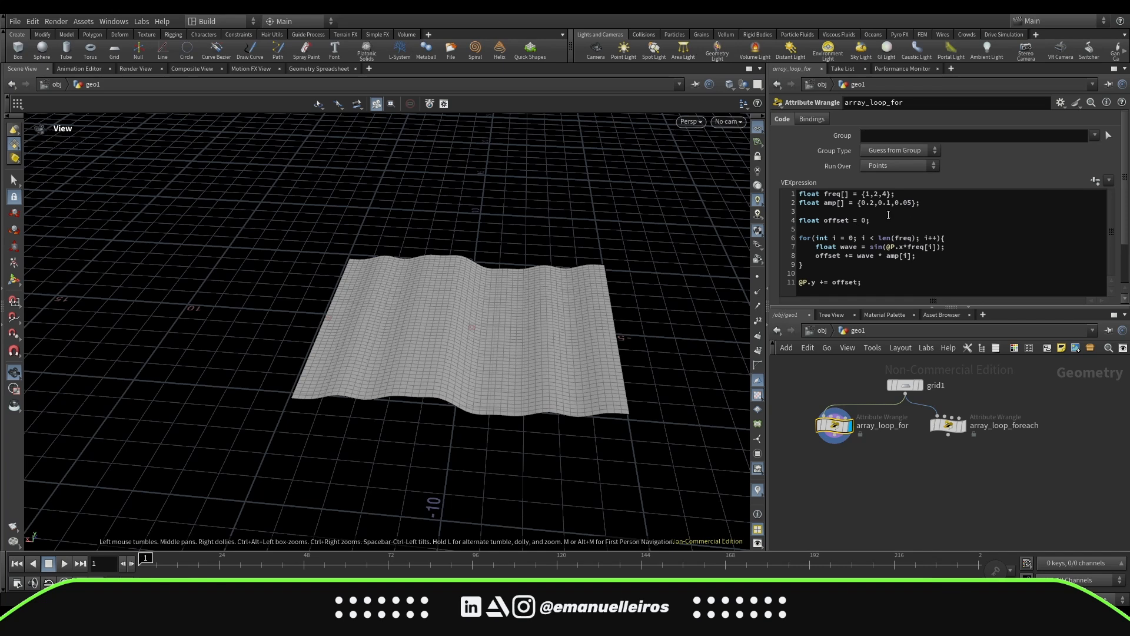
Step: Examine array_loop_for's offset declaration, the freq array and the for loop's start, condition and increment
drag(885, 219, 795, 219)
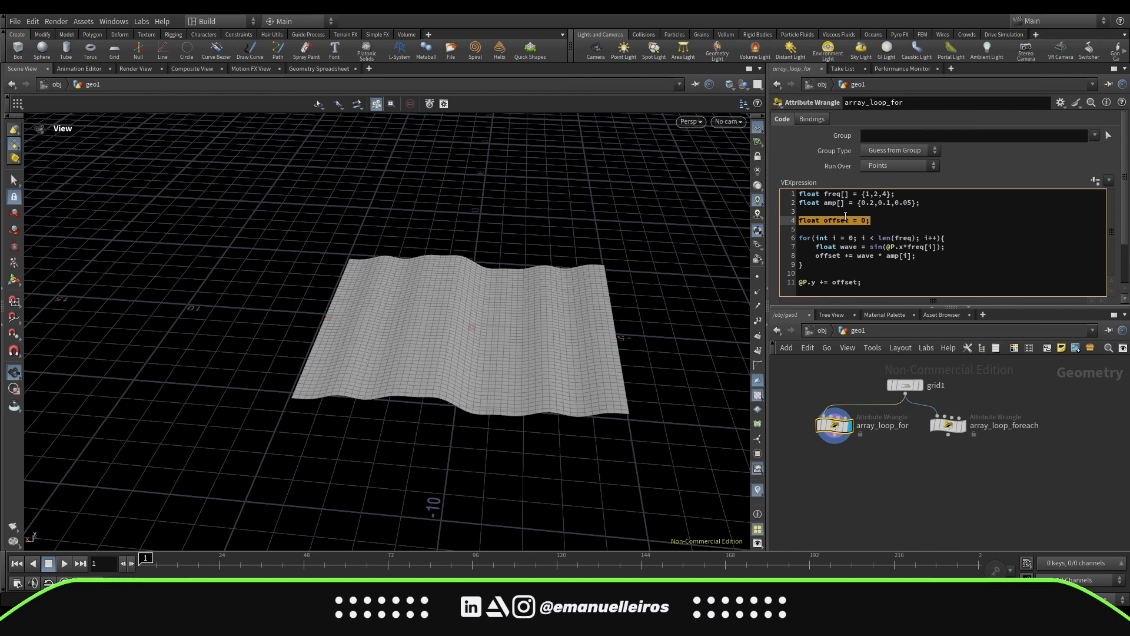
double_click(793, 239)
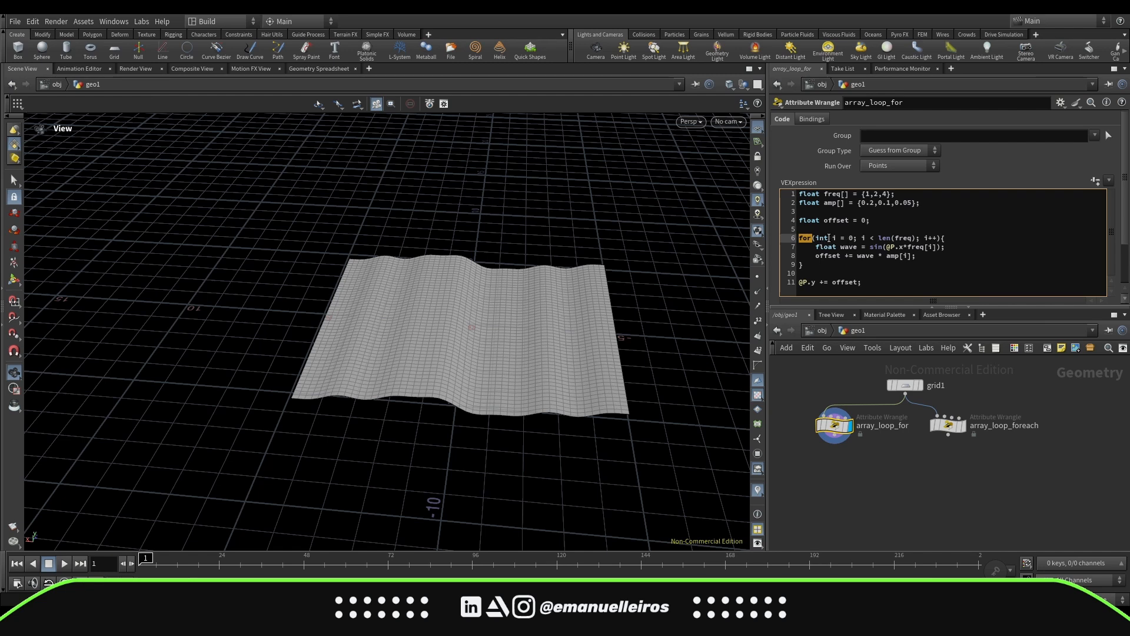
drag(820, 238, 859, 240)
click(850, 255)
drag(819, 239, 917, 238)
drag(824, 194, 846, 195)
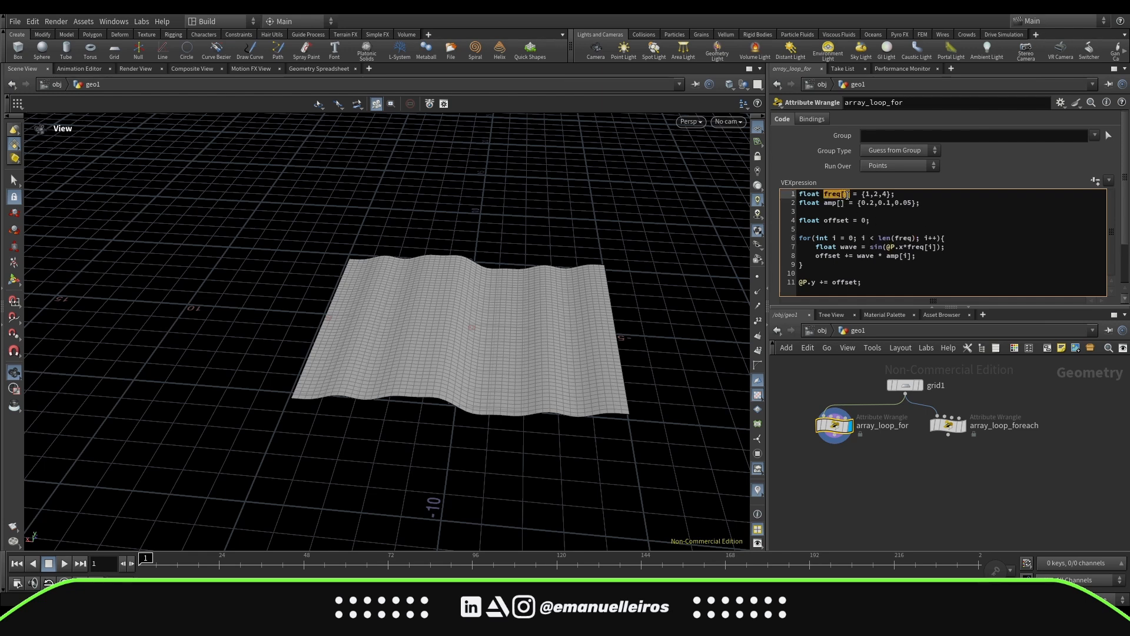
drag(922, 240, 939, 241)
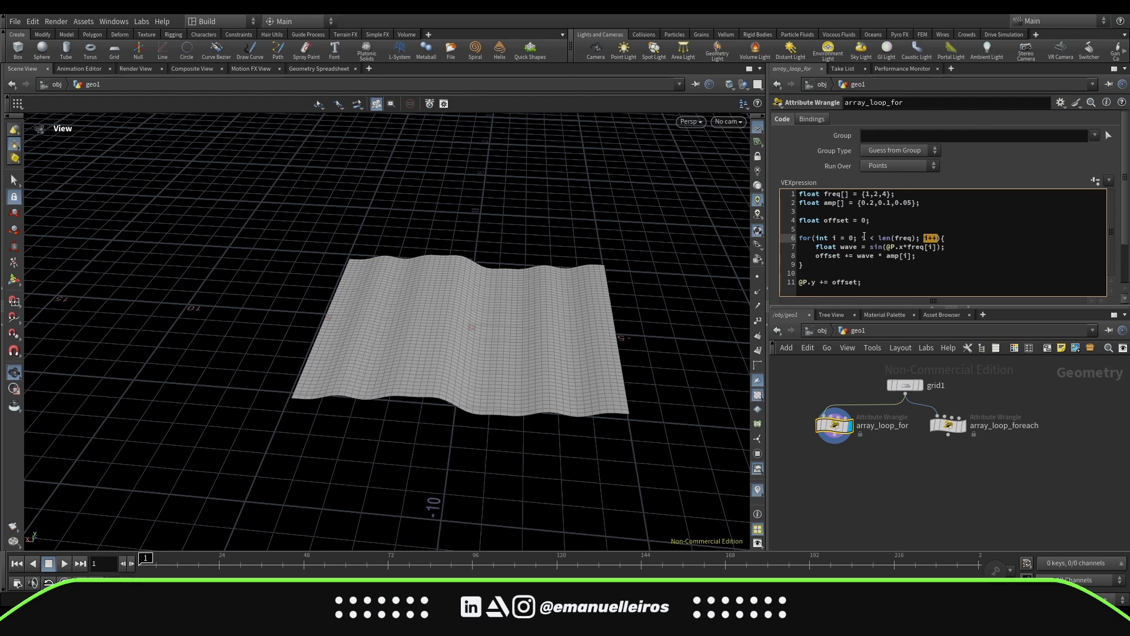
drag(863, 238, 916, 235)
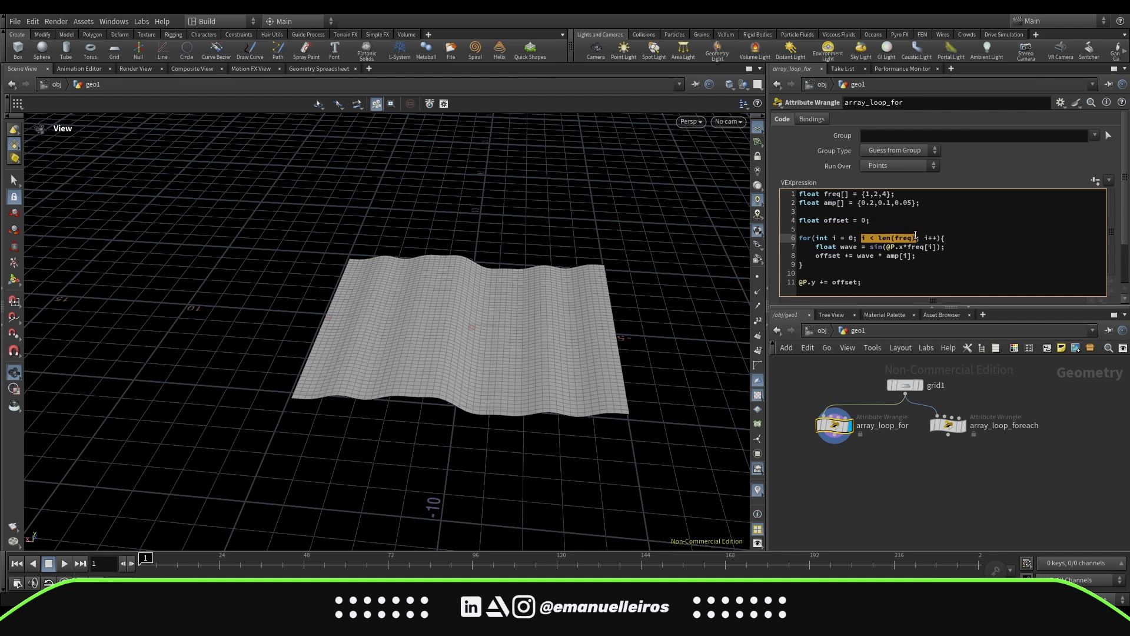
click(909, 257)
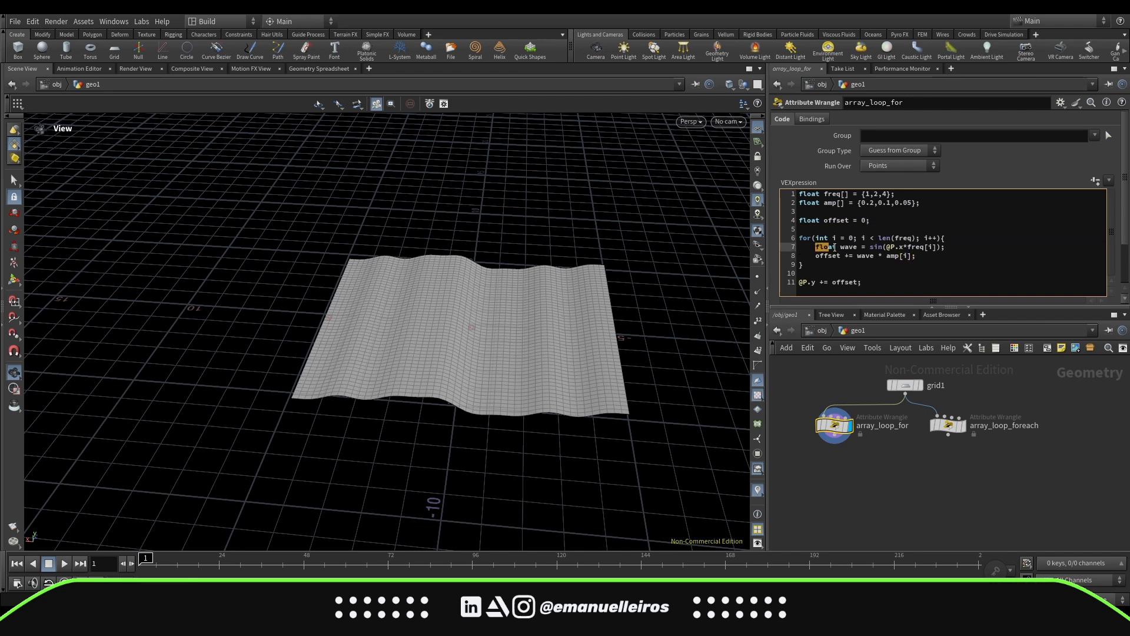
Step: Review array_loop_for's wave calculation, the amp-scaled offset accumulation and the final @P.y line, and inspect the displaced grid
drag(816, 247, 950, 249)
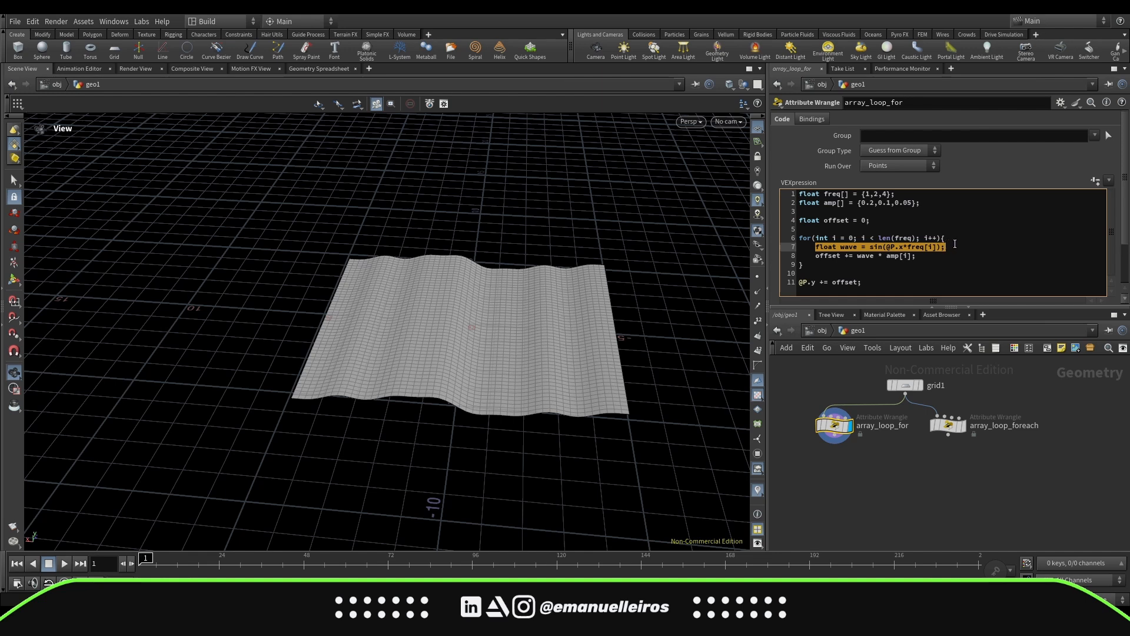
click(955, 247)
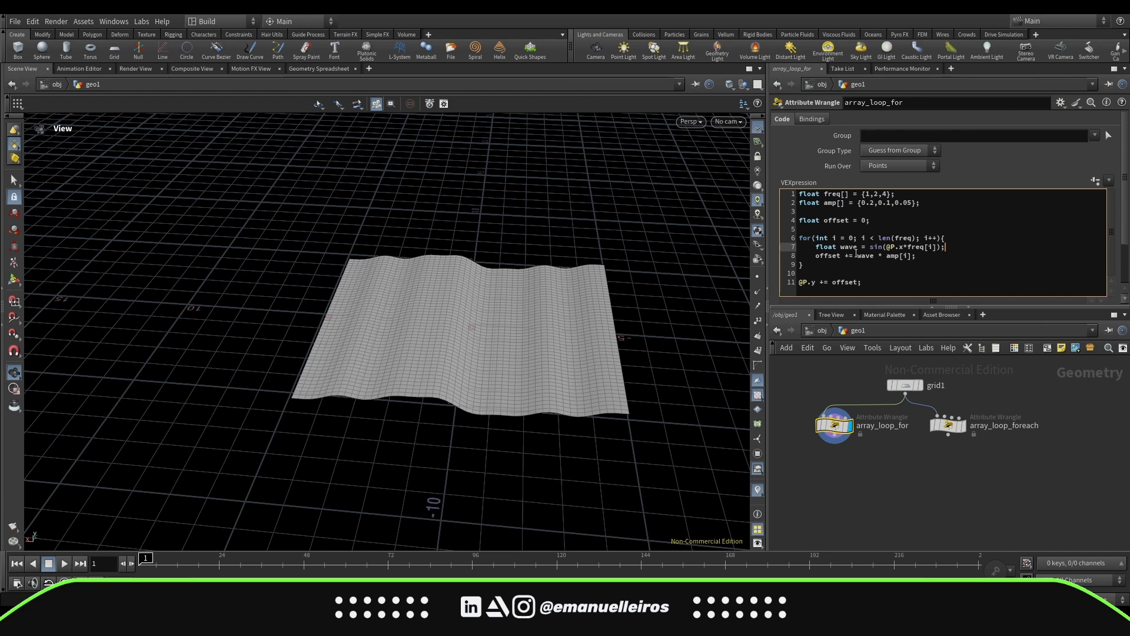
double_click(828, 255)
drag(877, 255, 912, 258)
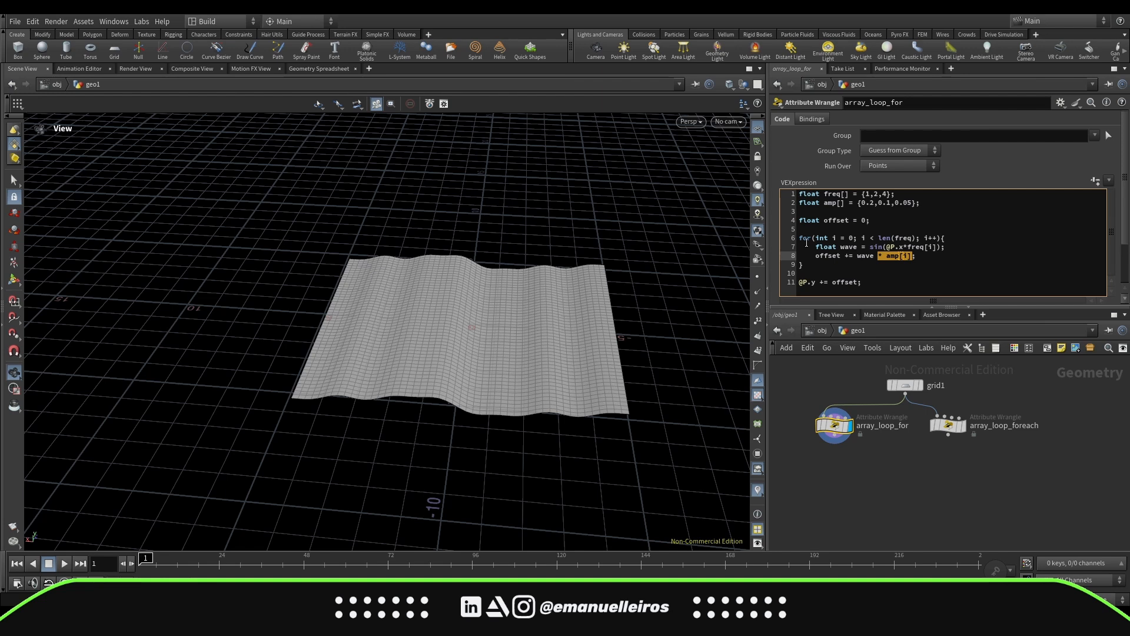
drag(863, 282, 796, 282)
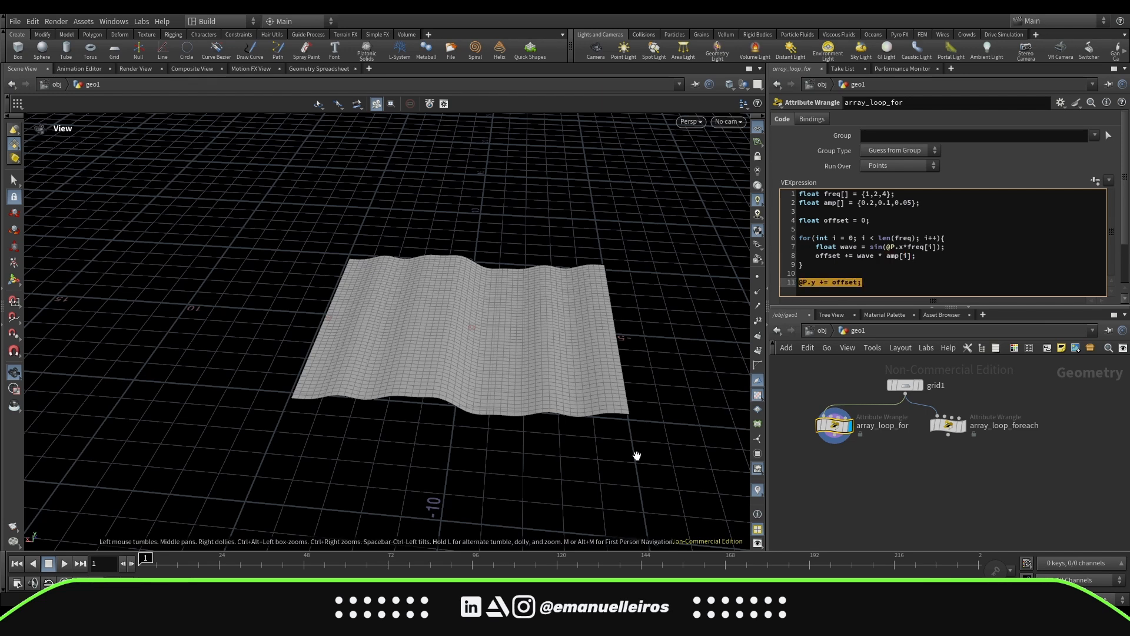
mouse_move(638, 444)
mouse_down()
mouse_move(506, 348)
mouse_move(575, 404)
mouse_move(593, 389)
mouse_up()
Step: Display the array_loop_foreach wrangle, show its code and view its waves on the grid
drag(952, 427, 954, 425)
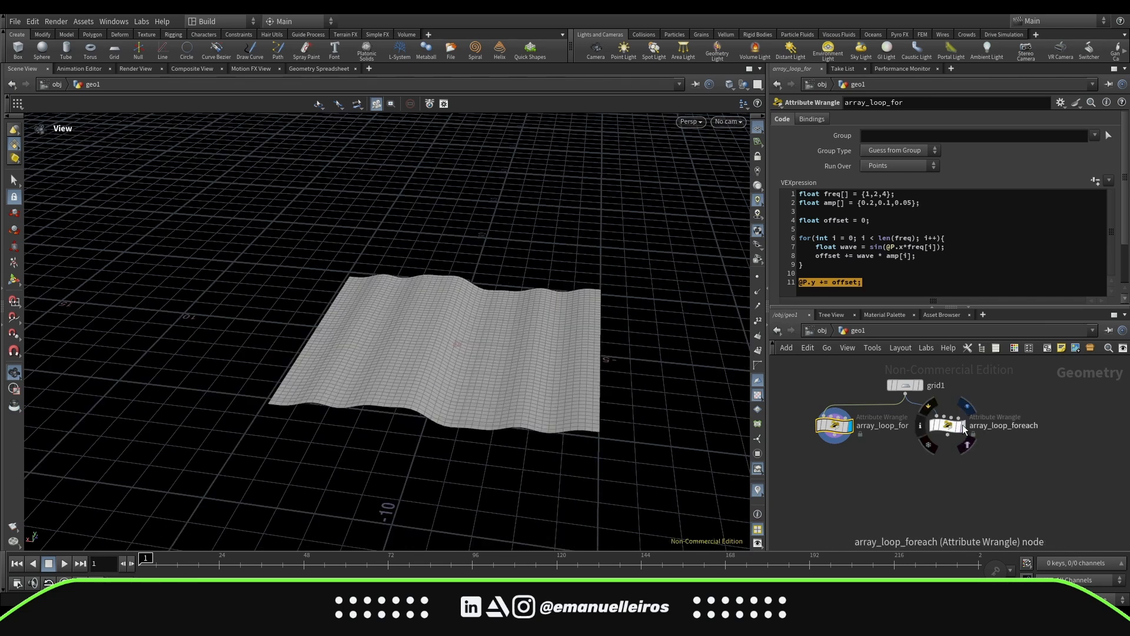
click(964, 428)
click(949, 425)
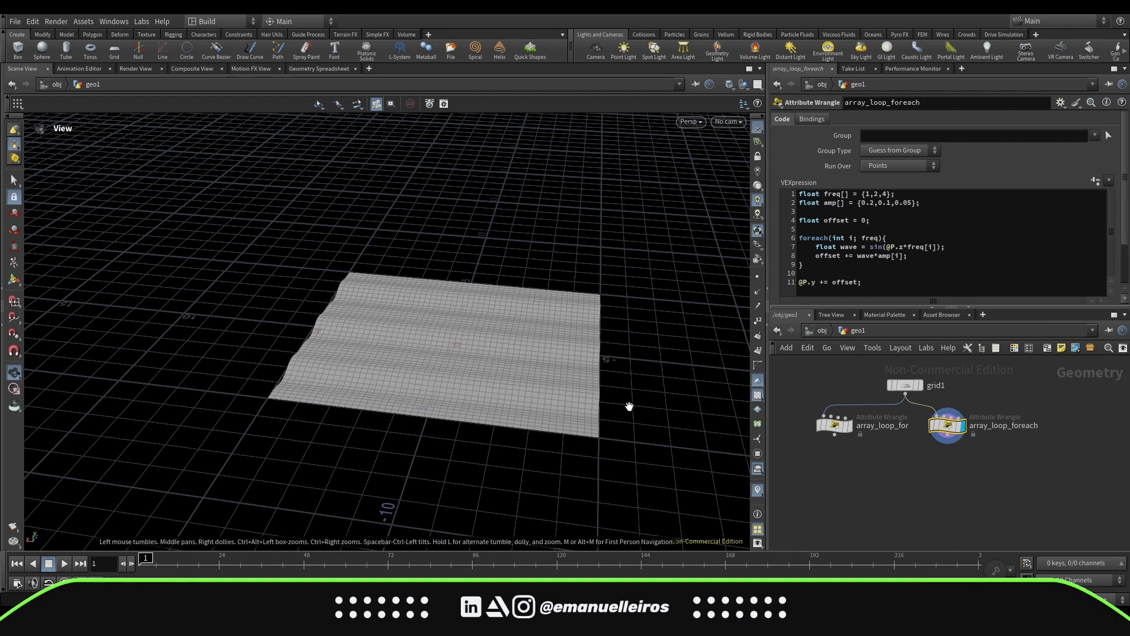
drag(629, 406, 594, 427)
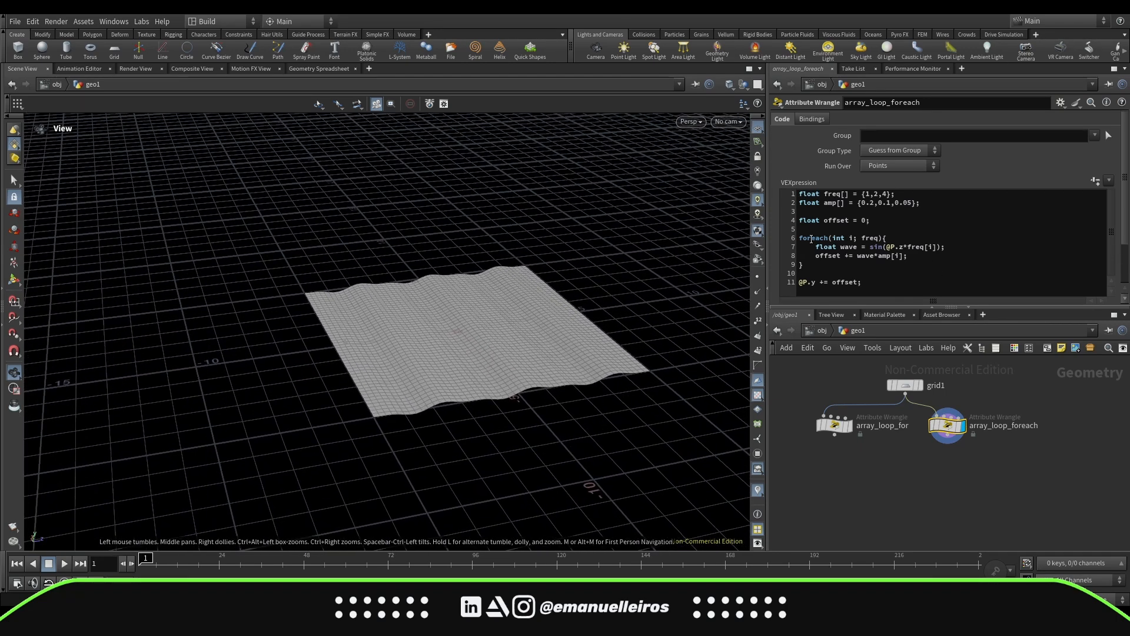
Step: Examine array_loop_foreach's int i and freq arguments, its wave and offset lines, and the final @P.y assignment
drag(801, 239, 854, 237)
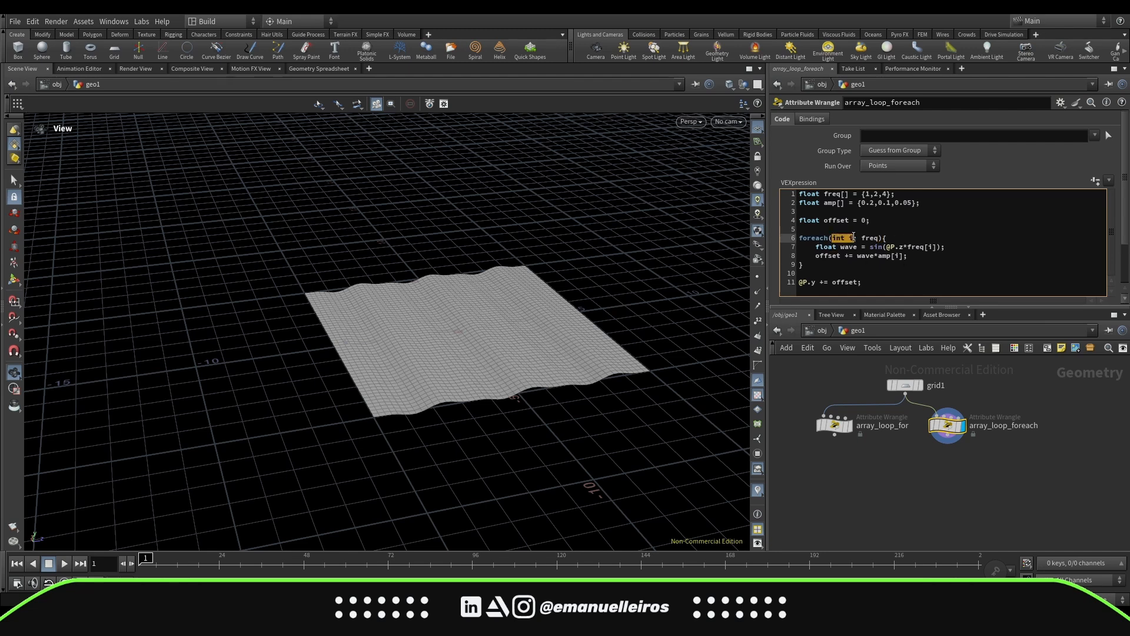
click(849, 238)
drag(849, 238, 858, 238)
click(870, 239)
double_click(865, 238)
drag(803, 247, 945, 248)
click(950, 247)
double_click(825, 257)
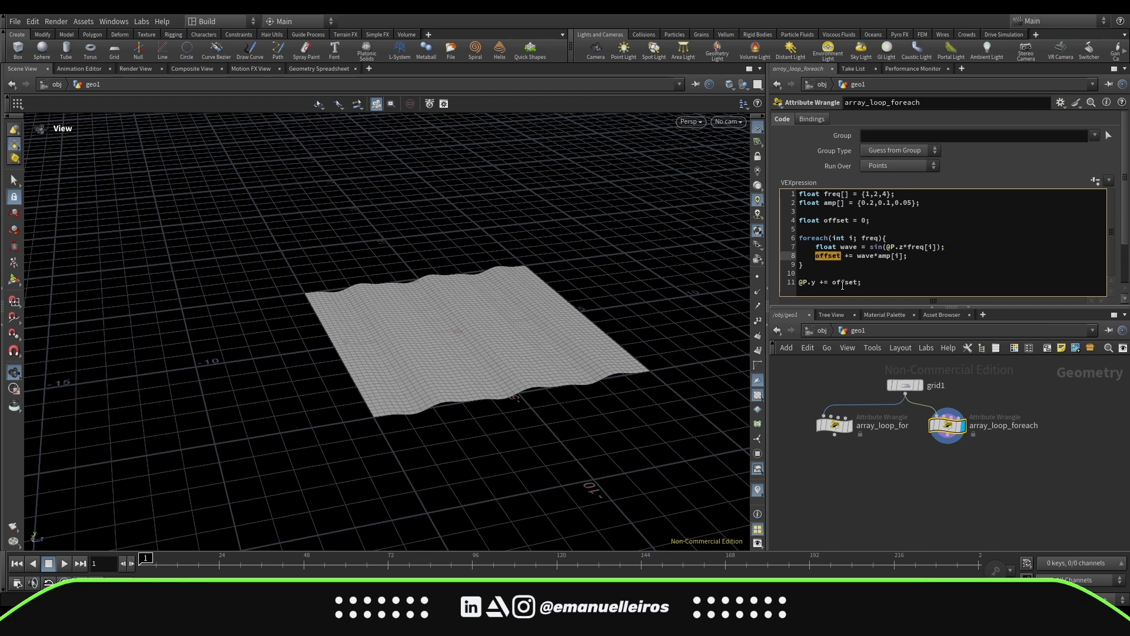
double_click(844, 283)
double_click(805, 285)
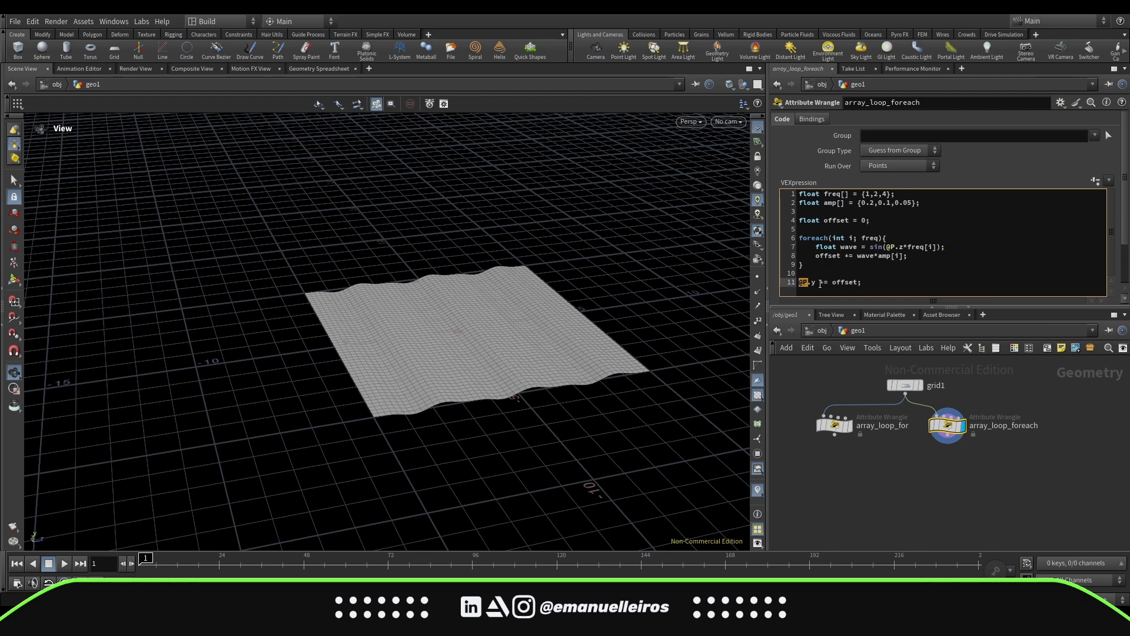
Step: Compare the for loop block in array_loop_for with the foreach block in array_loop_foreach, including how each uses freq
click(834, 424)
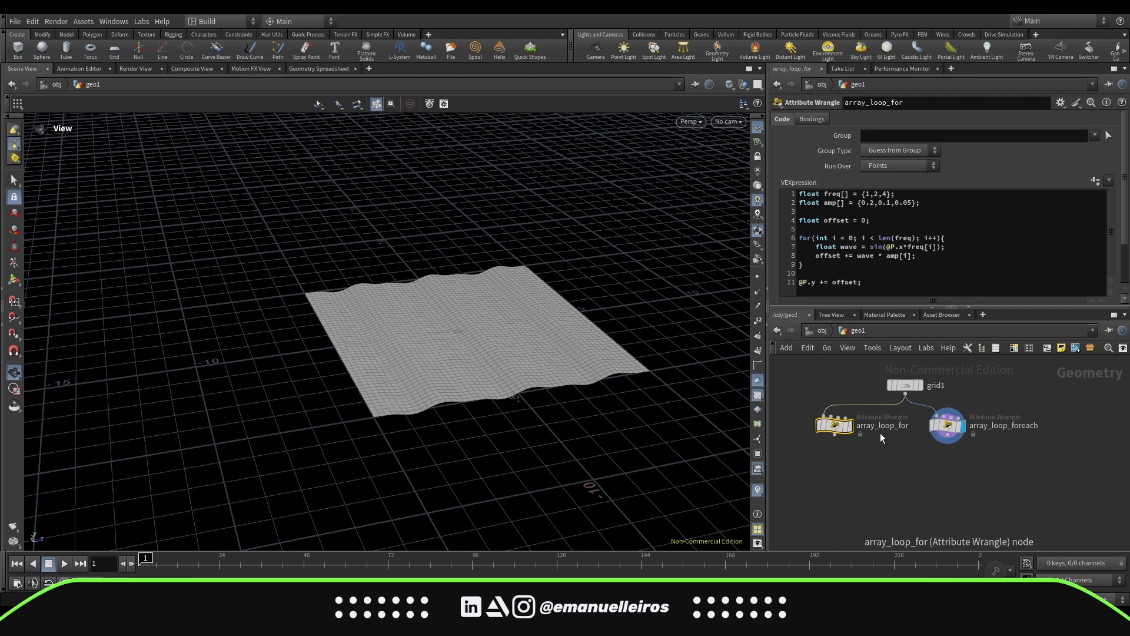
click(948, 426)
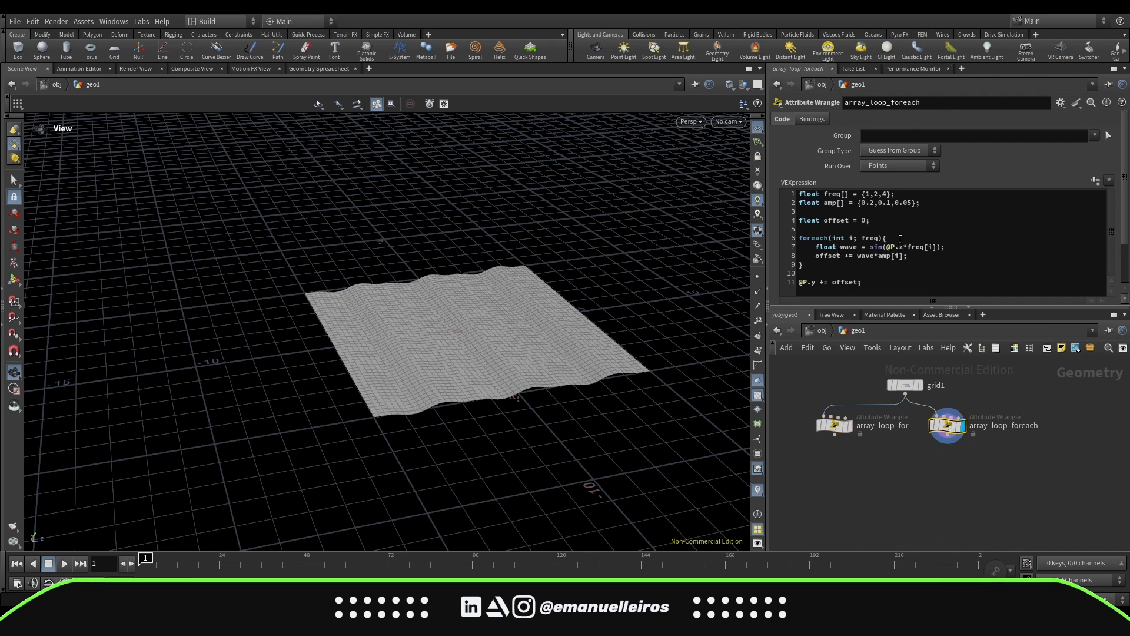
drag(811, 267, 798, 241)
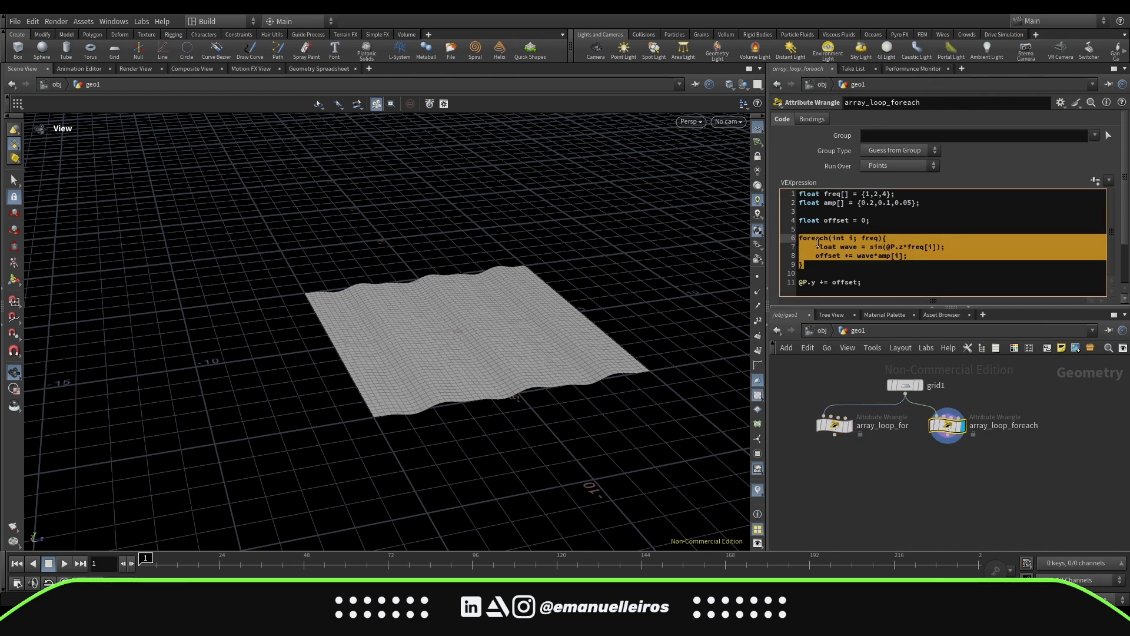
click(873, 247)
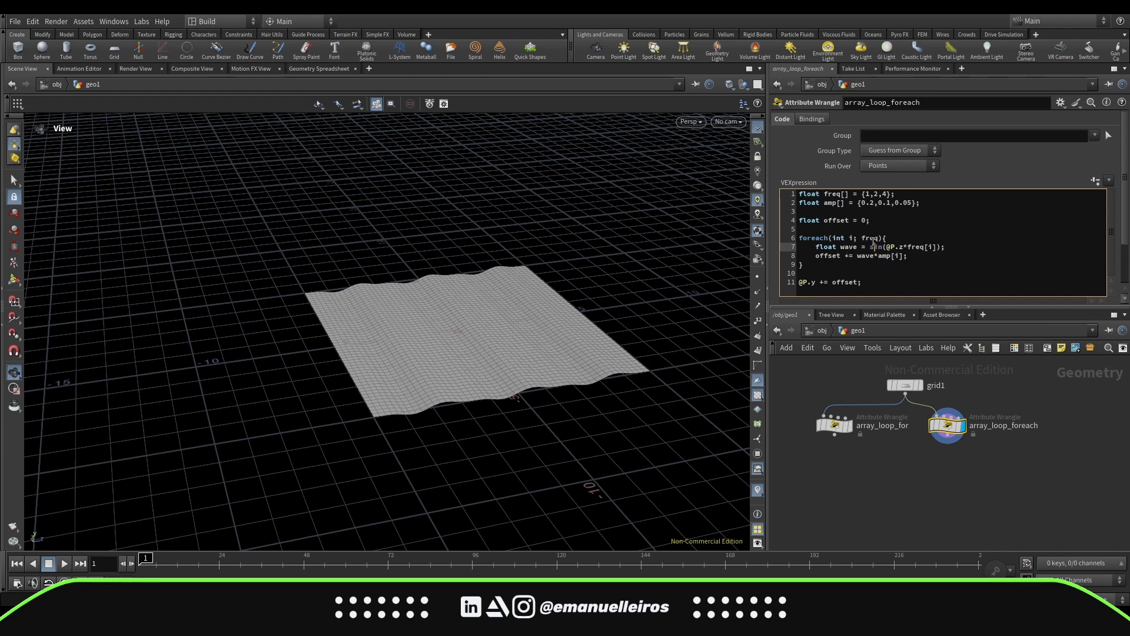
click(835, 430)
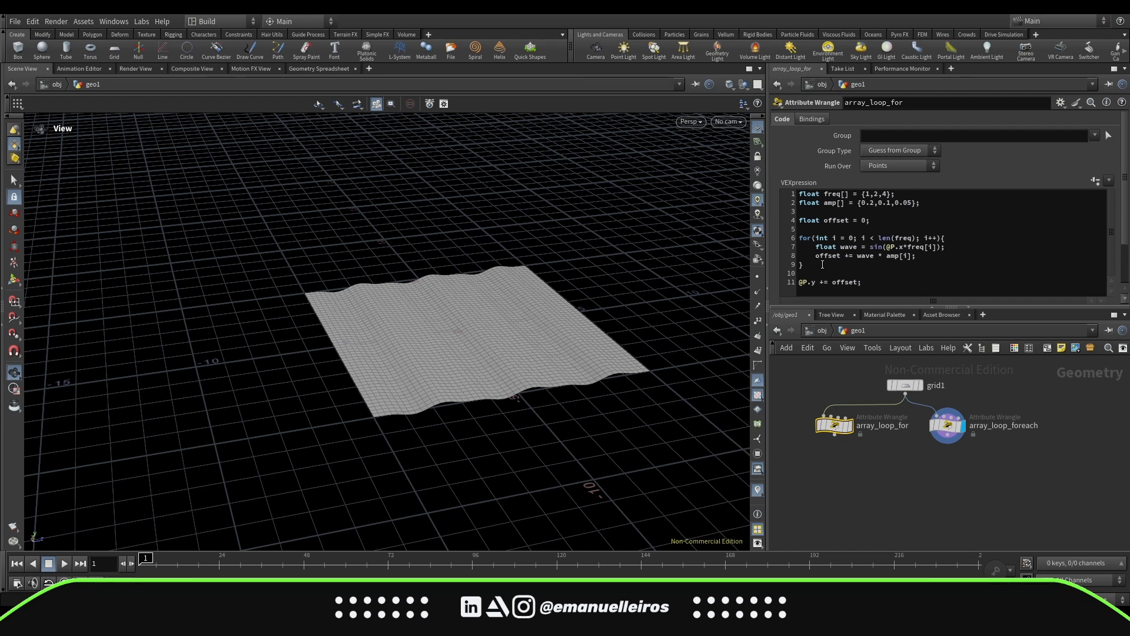
drag(822, 265, 798, 241)
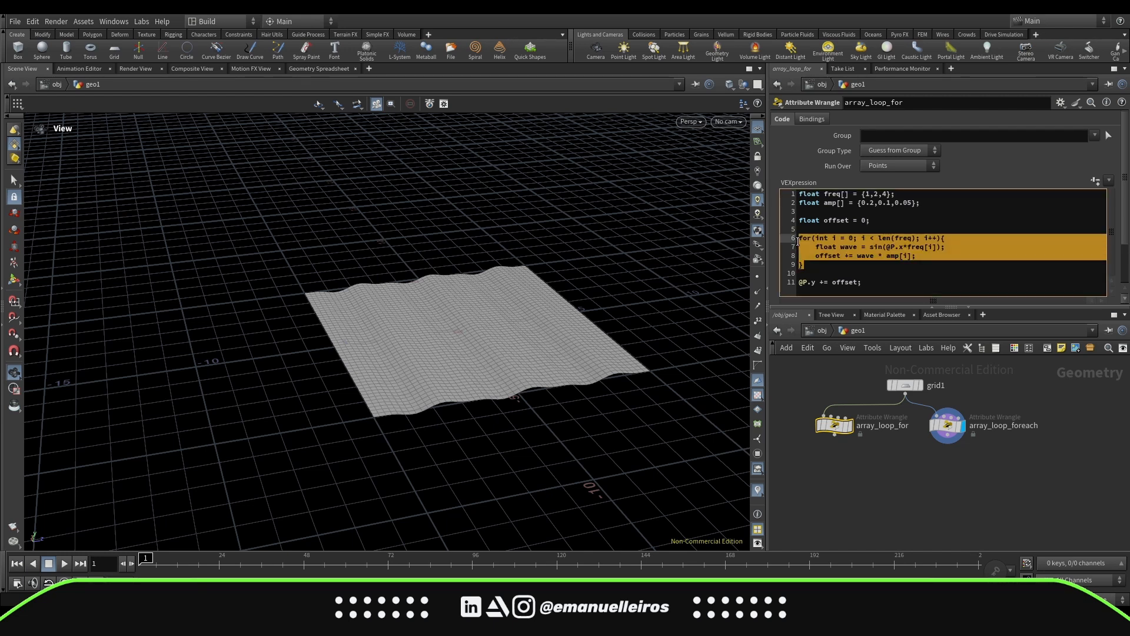
click(895, 238)
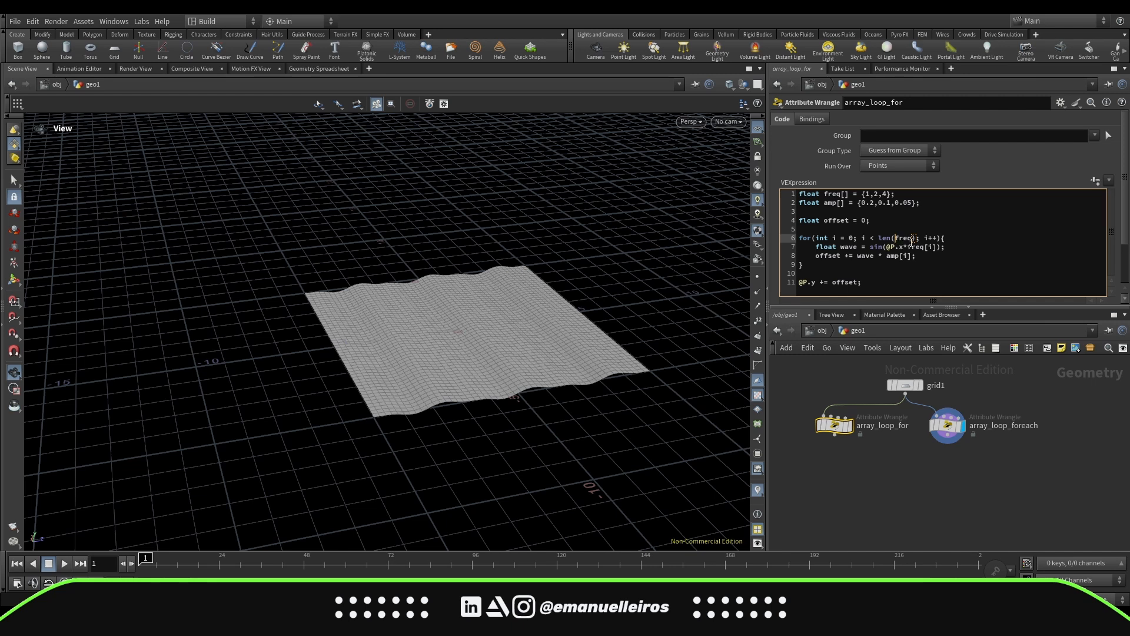
drag(916, 239, 878, 239)
click(882, 256)
click(949, 430)
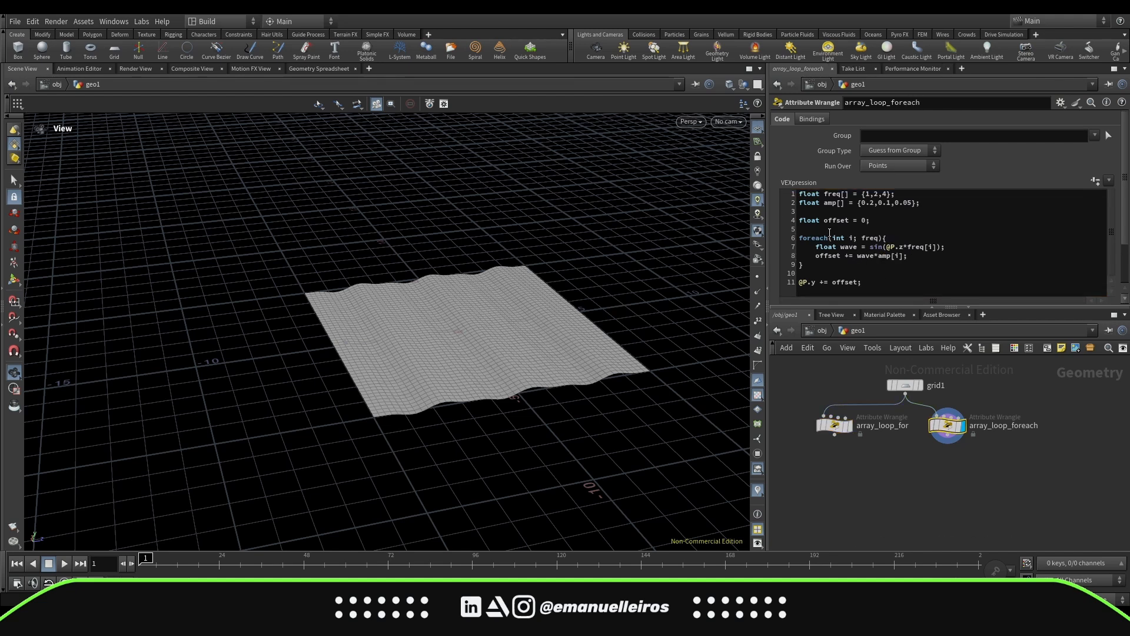
double_click(863, 238)
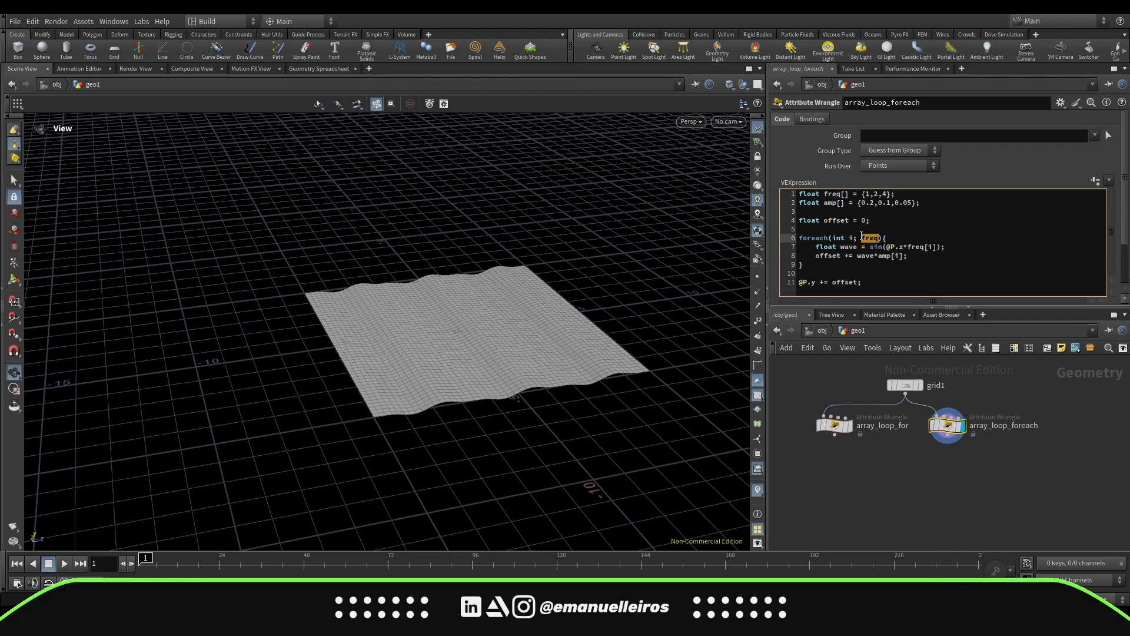
double_click(833, 195)
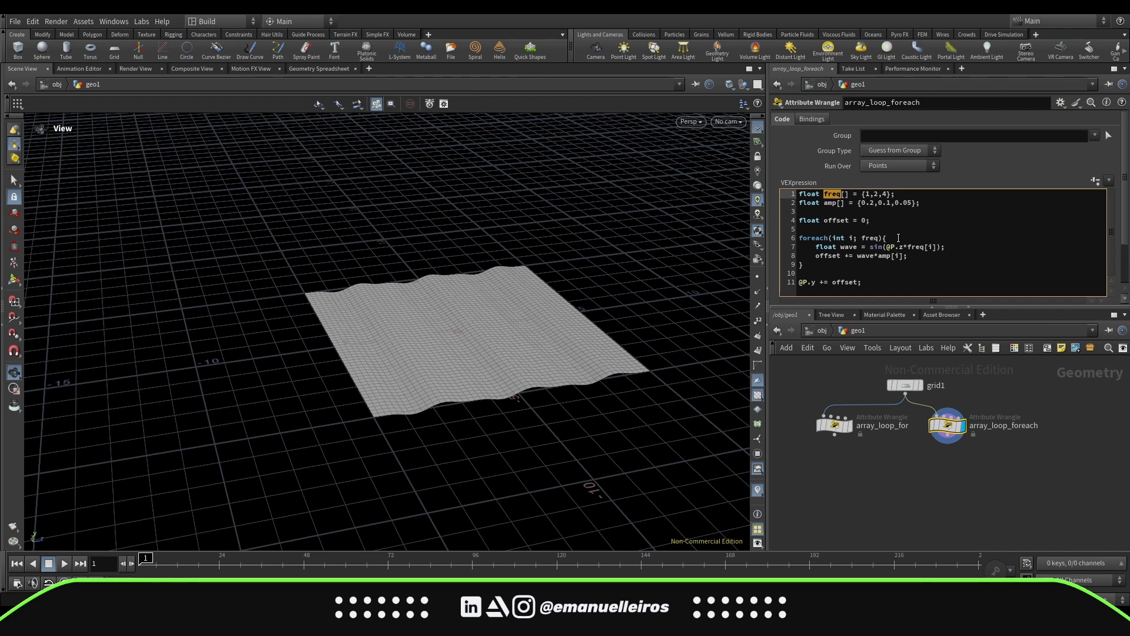
drag(812, 265, 788, 239)
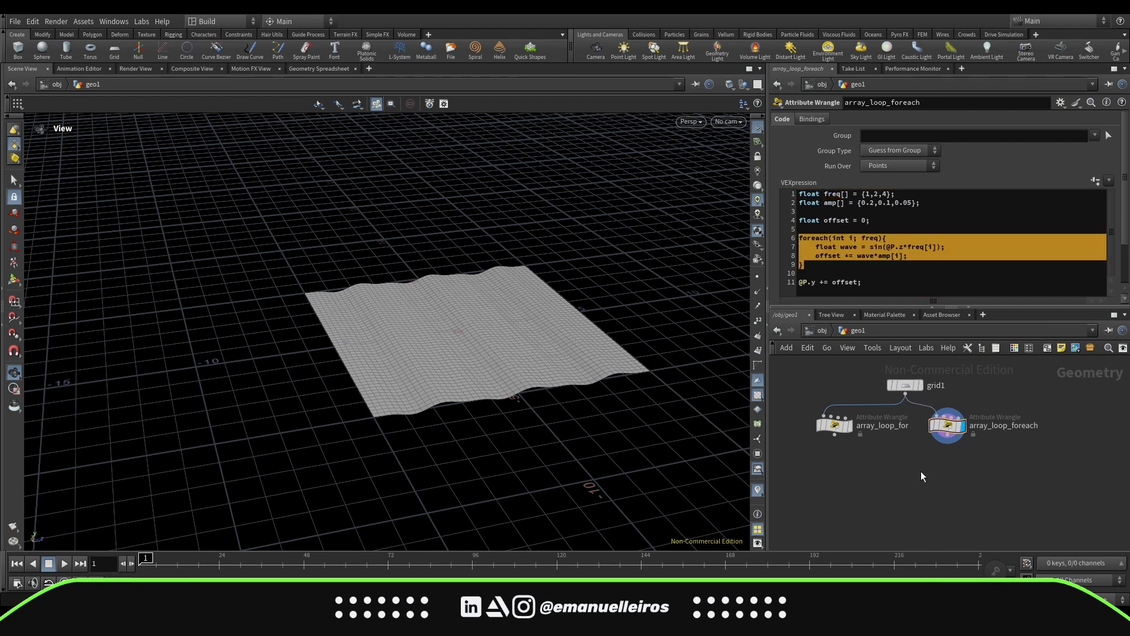
Step: Add a Test Geometry: Rubber Toy node in empty space beside the grid network
scroll(946, 454, down, 4)
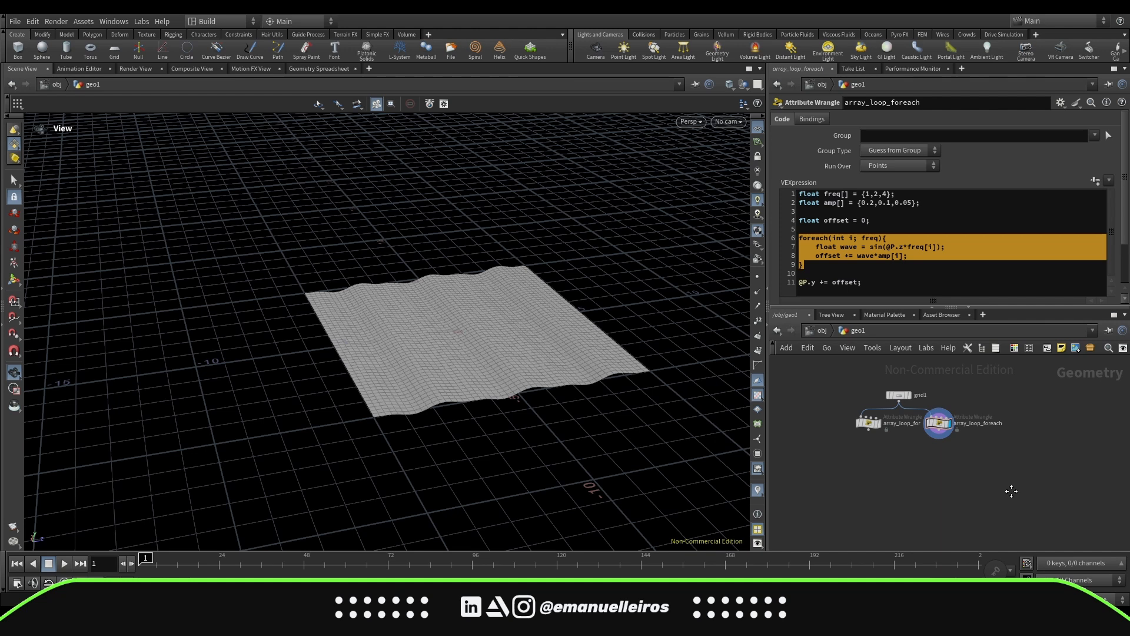
middle_drag(1014, 494, 999, 497)
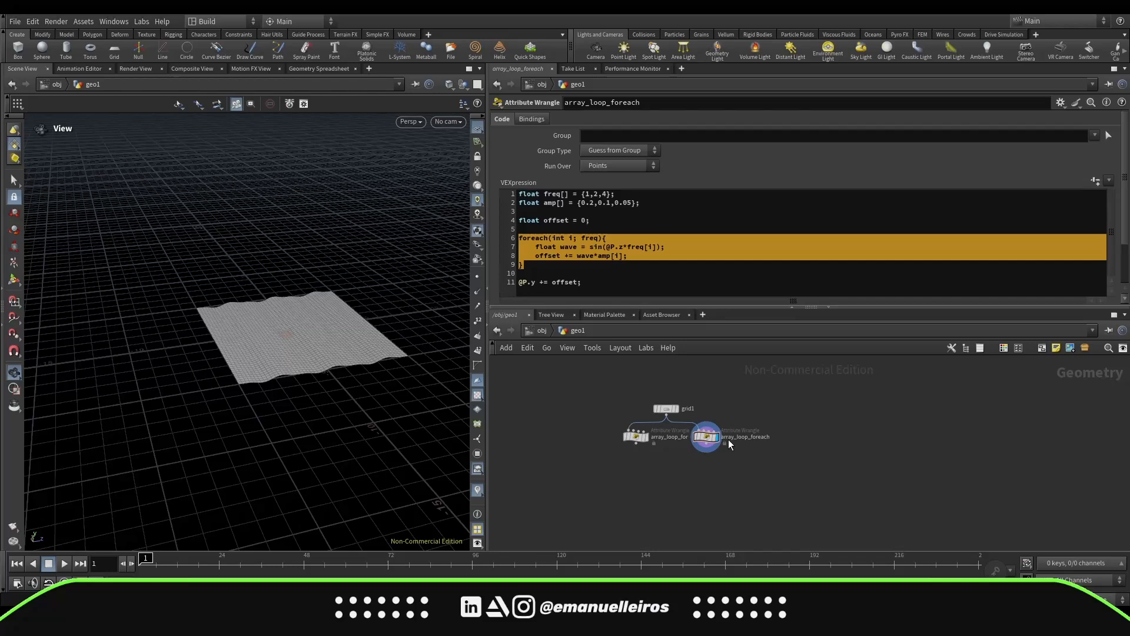
scroll(895, 431, up, 2)
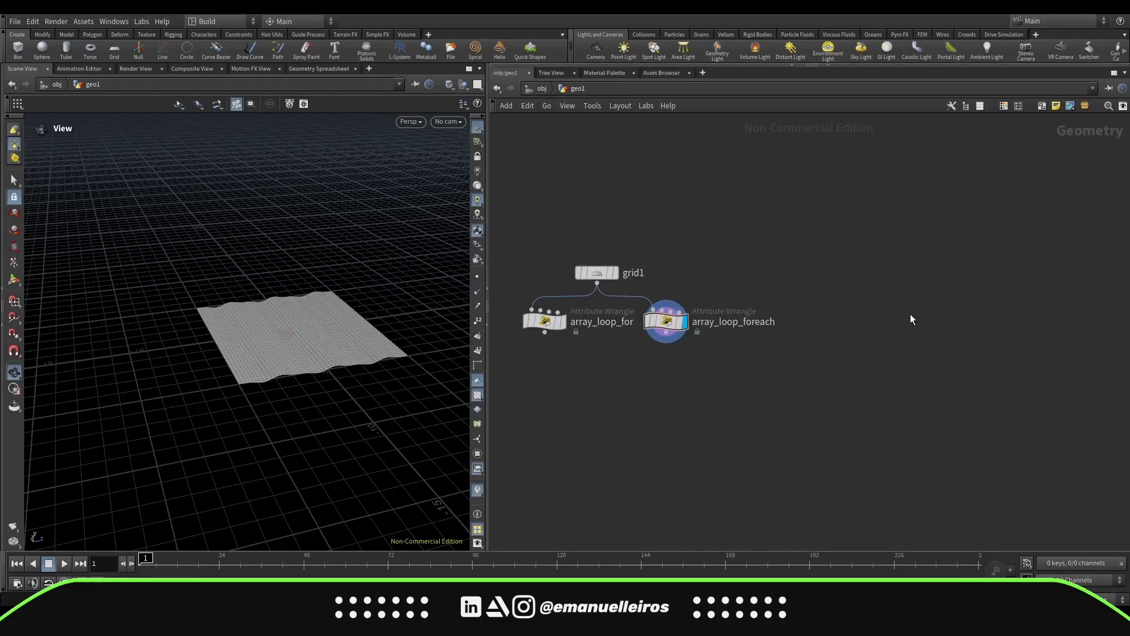
key(Tab)
text(rubber)
key(Return)
click(837, 237)
Step: Add Test Geometry: Pig Head and Test Geometry: Capybara nodes next to the rubber toy
key(Tab)
text(pi)
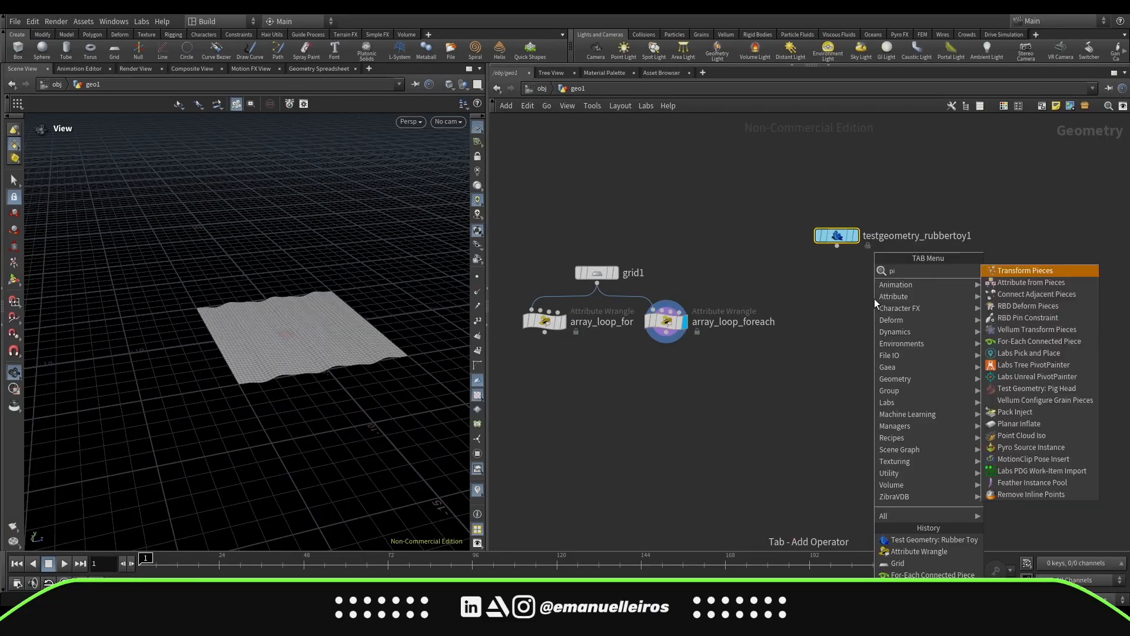
text(g)
key(Return)
click(942, 266)
key(Tab)
text(capy)
key(Return)
click(1070, 230)
Step: Add a Name node beneath the rubber toy, connected to its output, and set its Name value to toy
key(Tab)
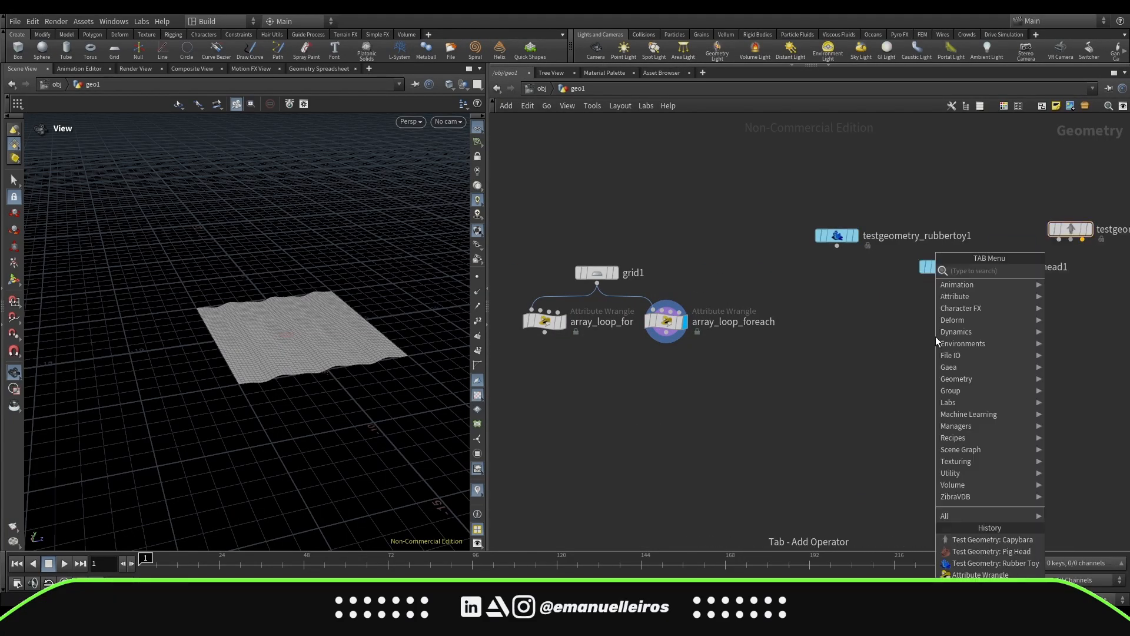
text(name)
key(Return)
click(837, 288)
key(p)
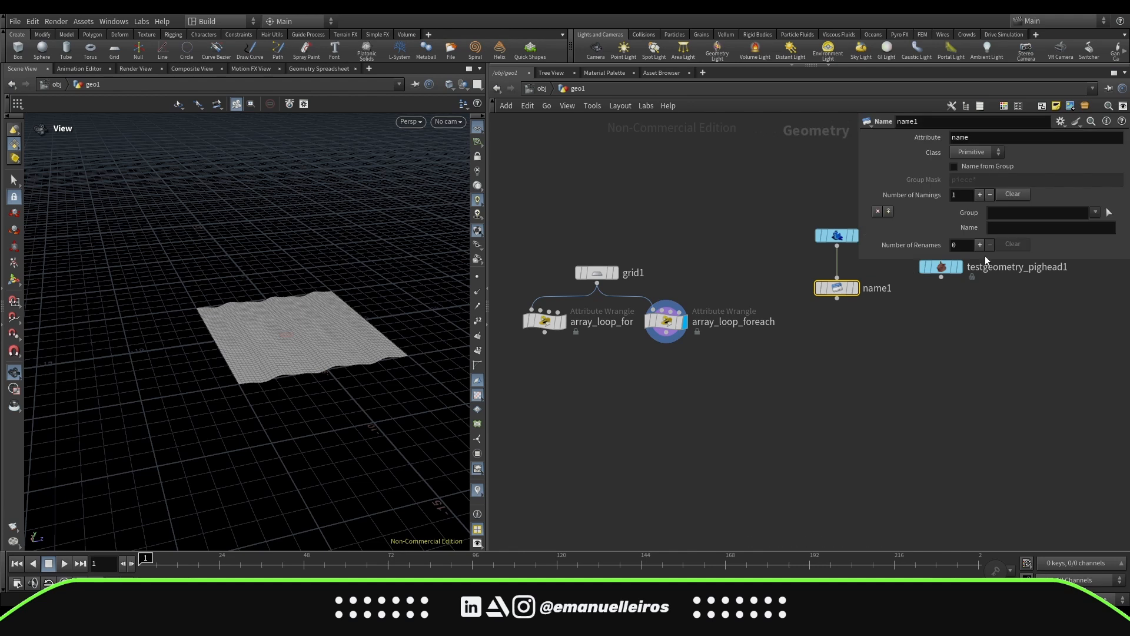
click(1001, 227)
text(toy)
key(Return)
Step: Duplicate the rubber toy's Name node beneath the pig head, connect it there and set its Name value to pig
alt+drag(837, 288, 942, 321)
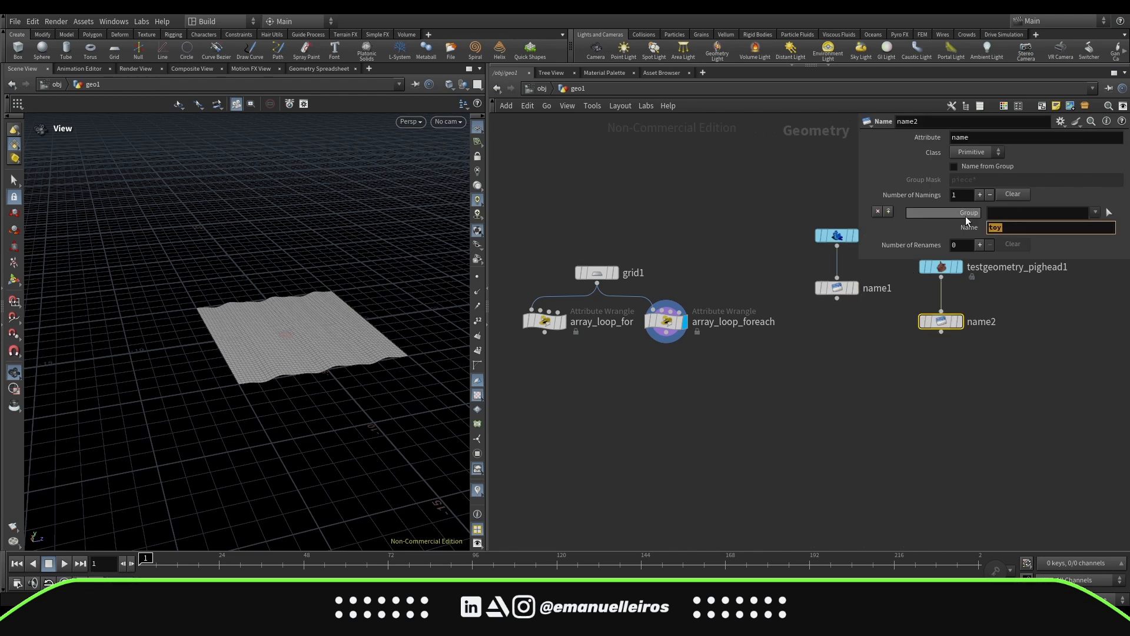
text(pig)
key(Return)
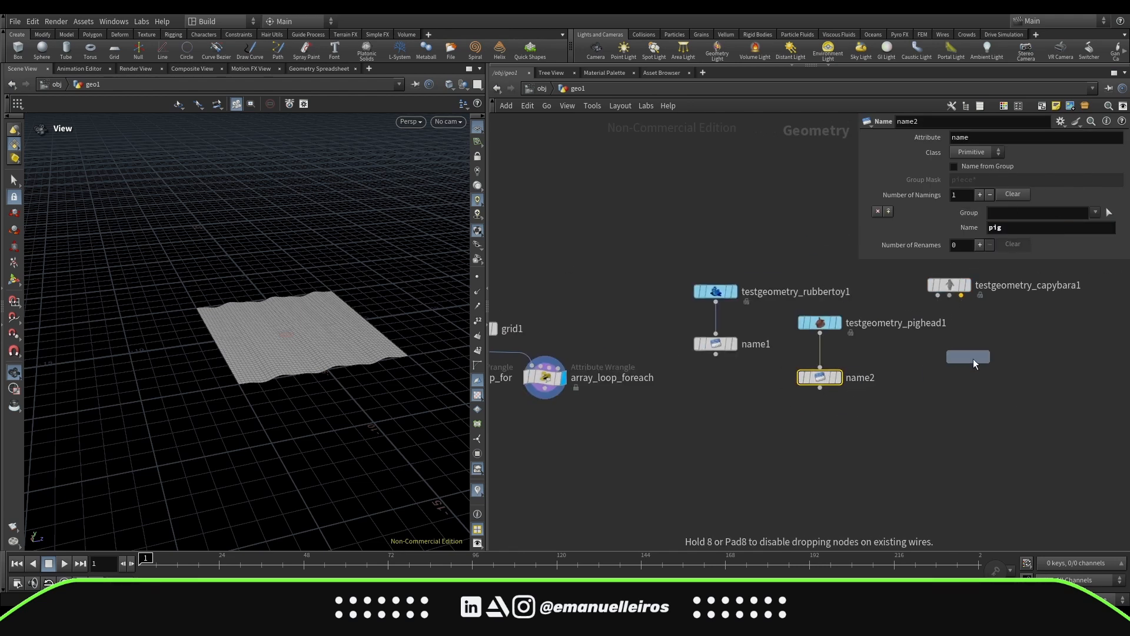
Step: Duplicate the Name node beneath the capybara, connect it with Name value cap, and merge the three named geometries
click(973, 359)
click(938, 295)
click(949, 352)
click(715, 343)
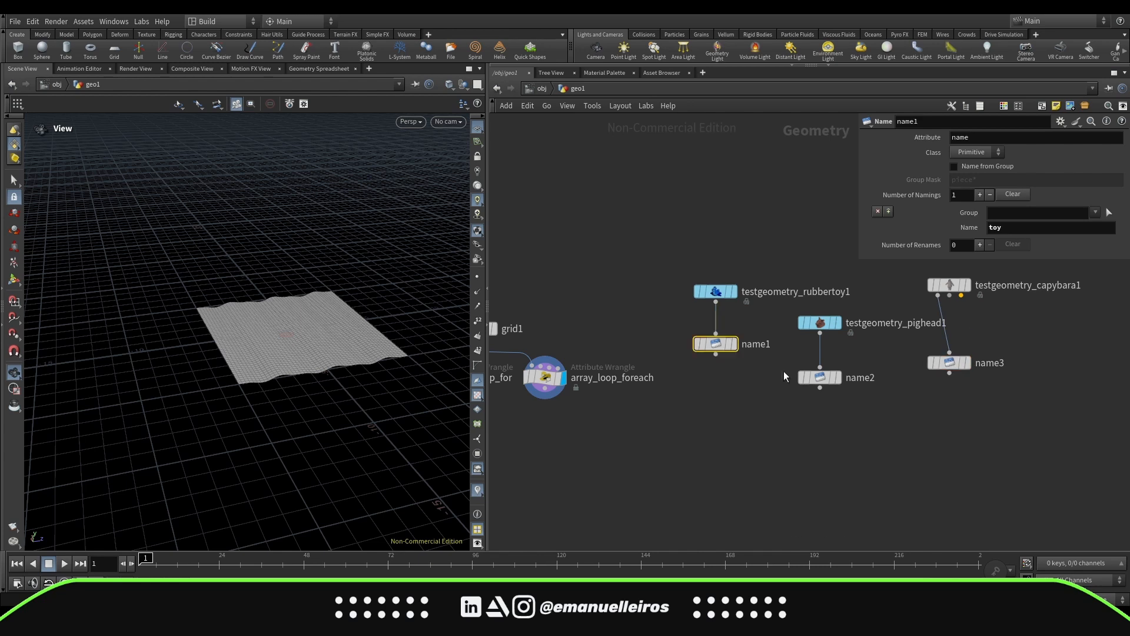
click(949, 363)
key(h)
Step: Add a Grid node and a connected Scatter node beside the capybara branch, with Force Total Count set to 15
key(Tab)
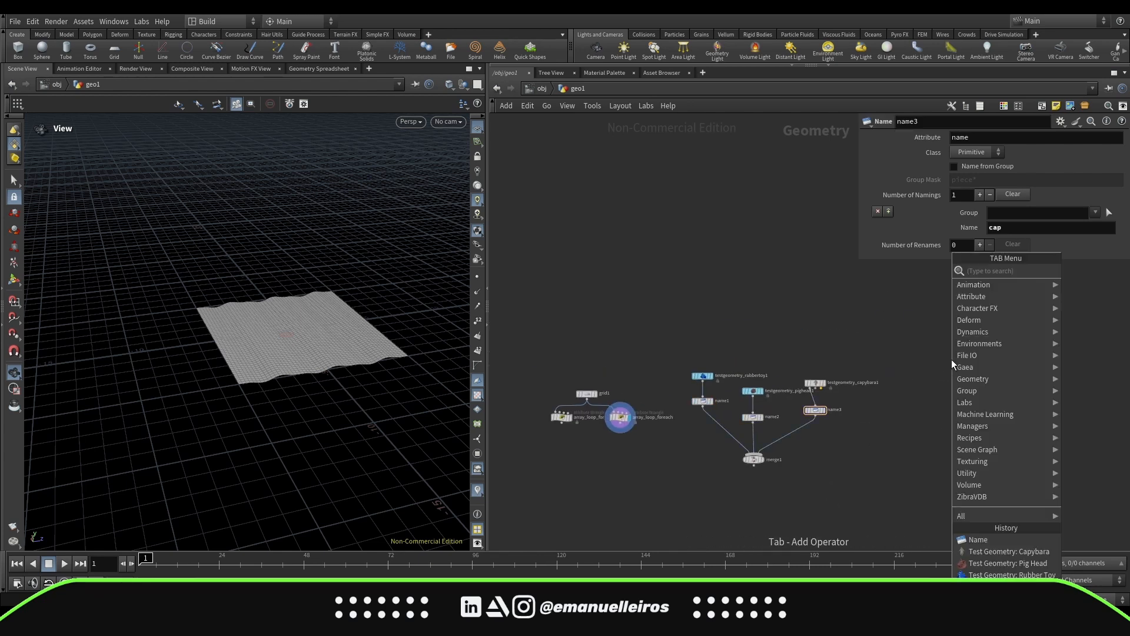
text(grid)
key(Return)
click(964, 336)
key(Tab)
text(scatter)
key(Return)
click(967, 390)
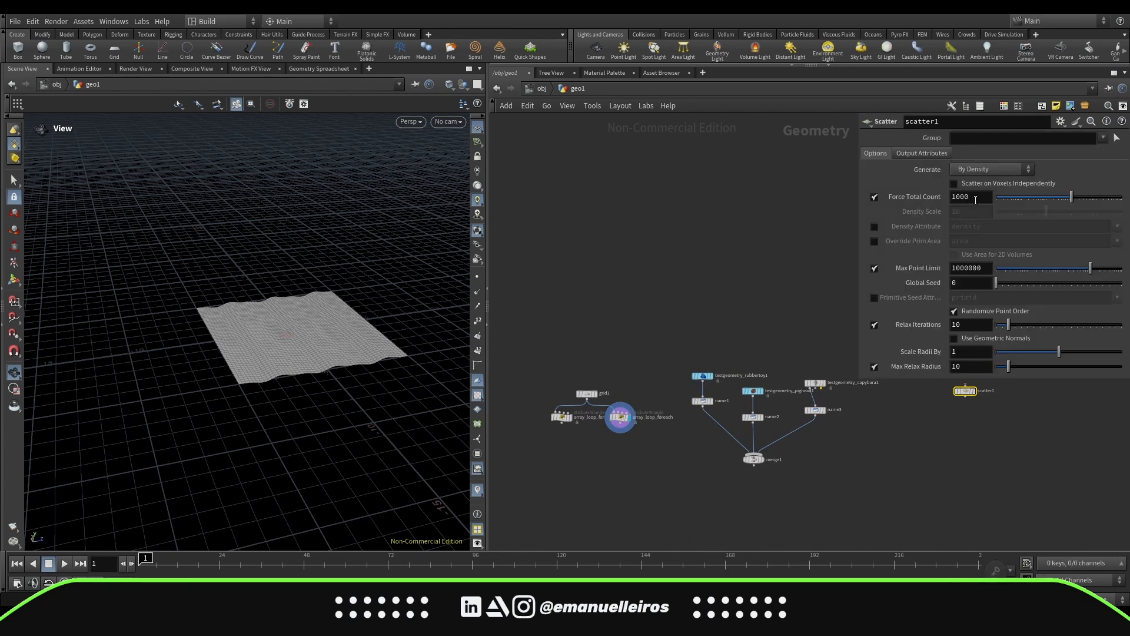
double_click(975, 200)
text(15)
key(Return)
middle_drag(1004, 462, 948, 549)
drag(908, 433, 914, 456)
Step: Rearrange the test geometry branches and the new grid and scatter nodes into a tidier layout
scroll(902, 504, down, 3)
middle_drag(803, 535, 819, 467)
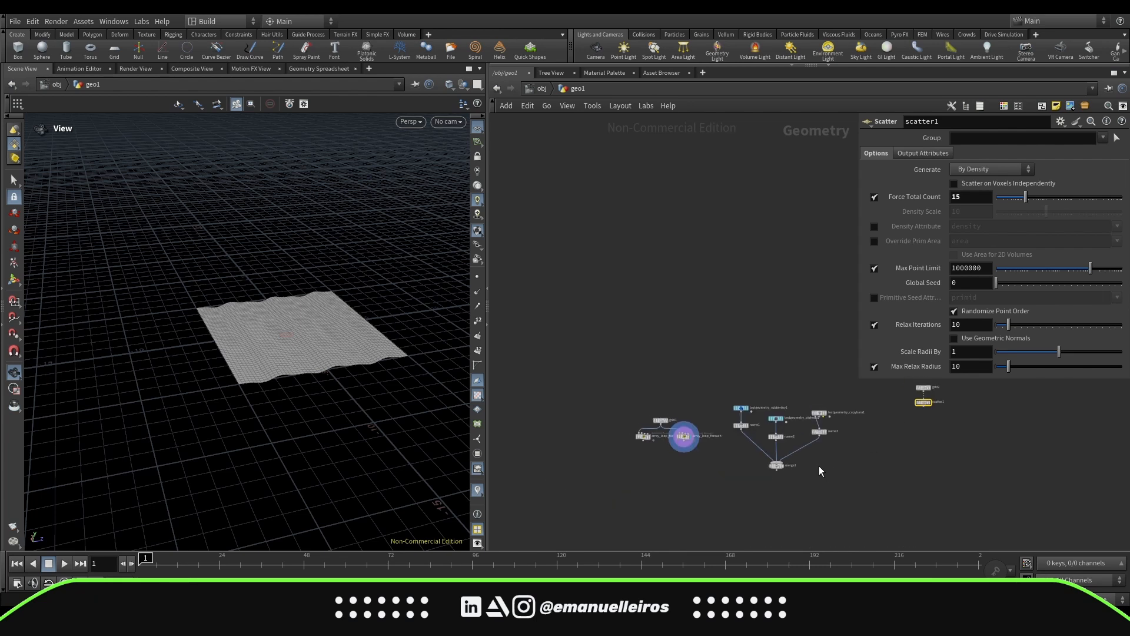
scroll(753, 418, up, 3)
drag(786, 419, 736, 411)
drag(849, 411, 848, 411)
drag(848, 438, 848, 429)
middle_drag(795, 481, 723, 481)
drag(938, 443, 884, 458)
middle_drag(884, 458, 884, 421)
Step: Add an Attribute from Pieces node beneath the scatter, fed by the scattered points and the merged geometries
key(Tab)
text(afp)
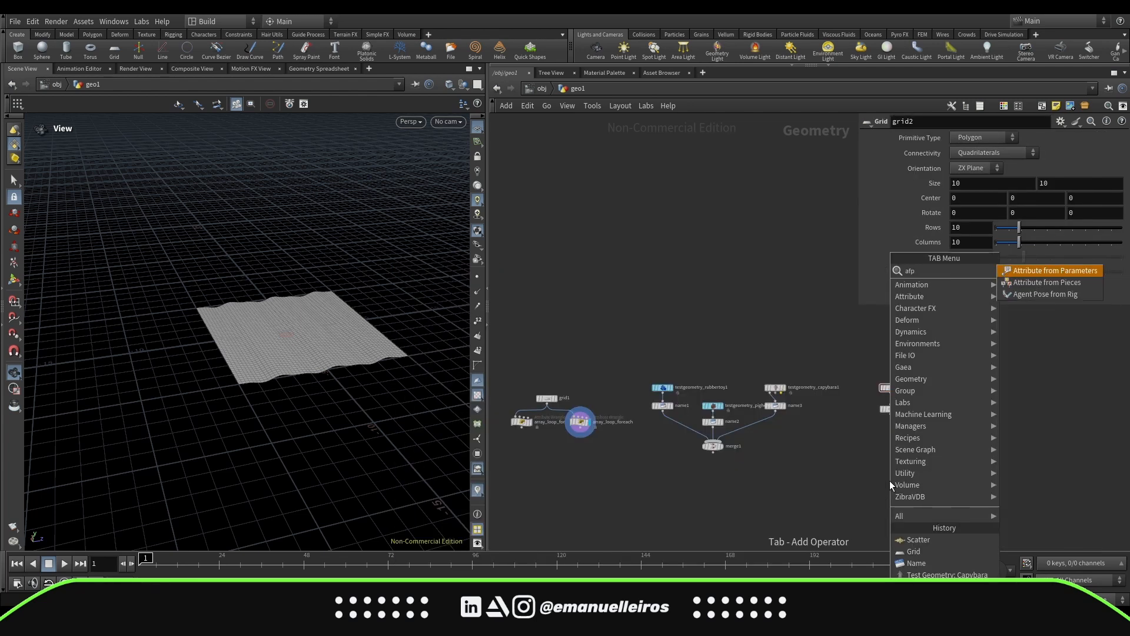
key(Down)
key(Return)
click(889, 481)
scroll(889, 481, up, 3)
middle_drag(890, 481, 914, 490)
drag(908, 483, 915, 395)
drag(658, 450, 915, 477)
click(927, 489)
Step: Add and display a Copy to Points node fed by the merge and Attribute from Pieces nodes, with Piece Attribute name enabled
middle_drag(855, 542, 860, 496)
key(Tab)
text(ctp)
key(Return)
click(845, 509)
mouse_move(839, 501)
mouse_down()
mouse_move(910, 453)
mouse_move(754, 467)
mouse_move(666, 406)
mouse_up()
drag(851, 501, 916, 457)
click(858, 510)
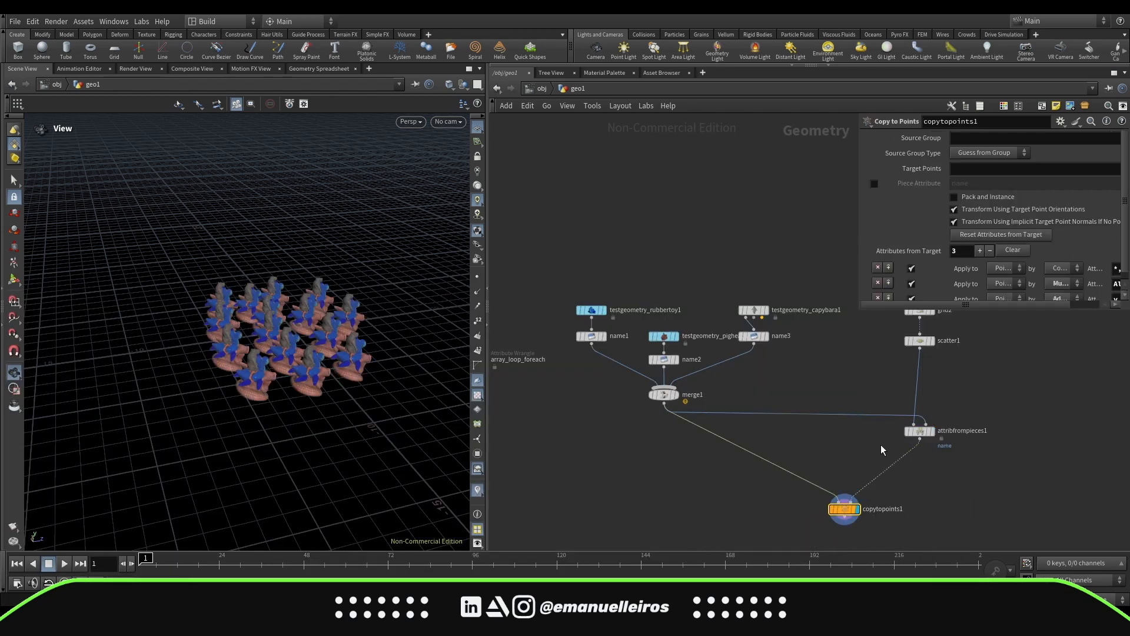
click(875, 183)
Step: Add a For-Each Named Primitive block beneath the Copy to Points node, connect it and display the block's end node
scroll(722, 489, down, 2)
key(Tab)
text(f)
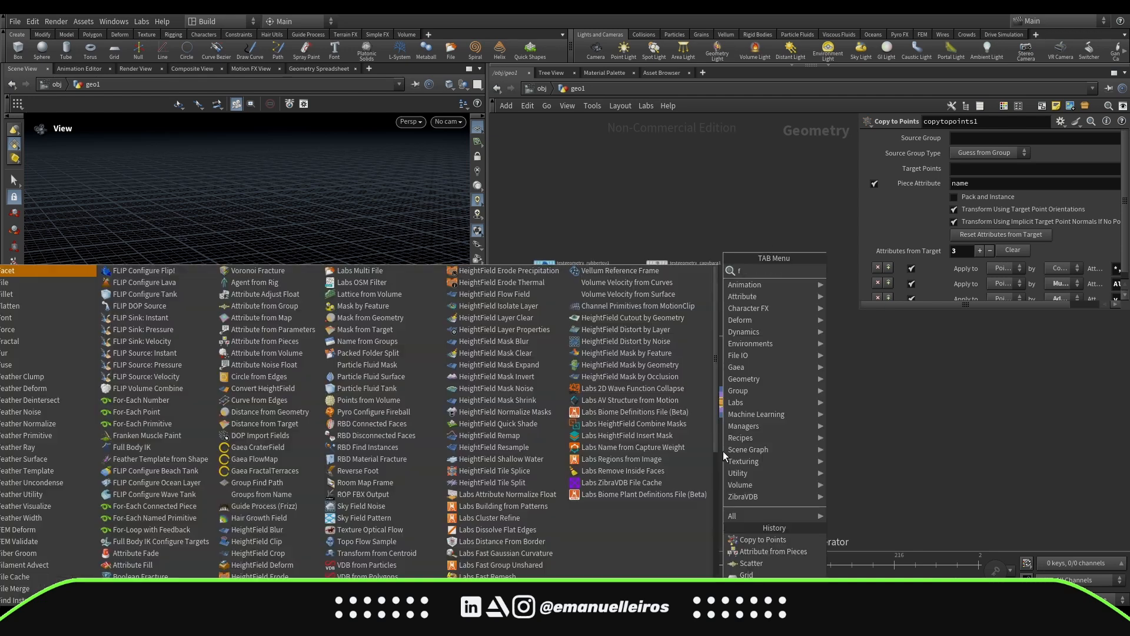
text(ore)
key(Return)
click(722, 458)
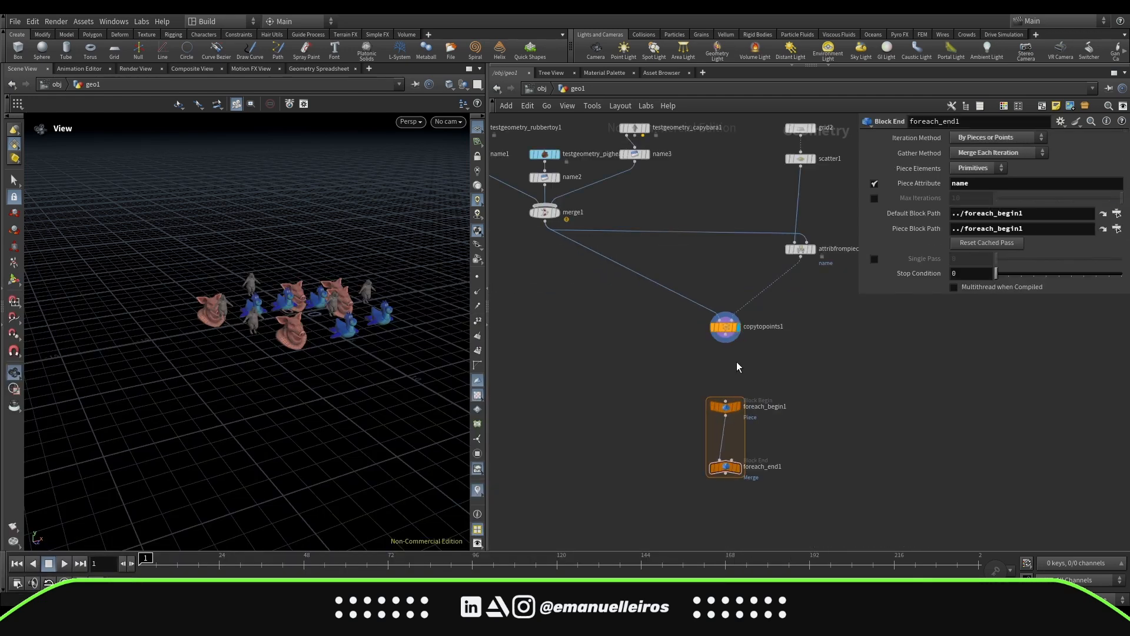
click(738, 474)
Step: Insert an Attribute Wrangle between the begin and end nodes of the for-each block and open its code for editing
key(Tab)
key(Return)
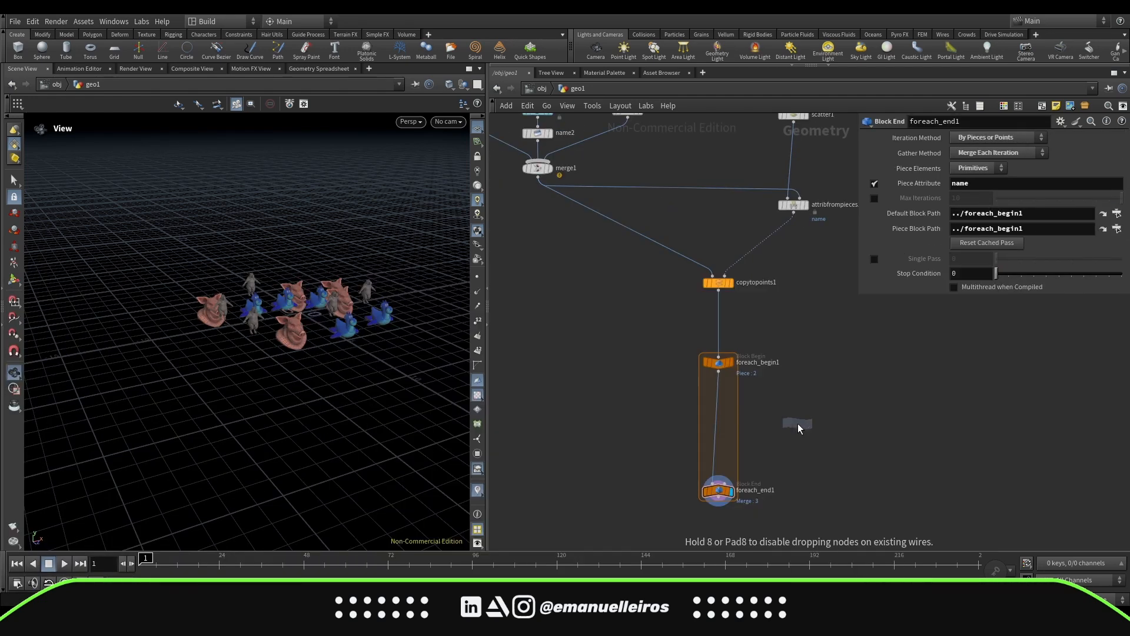
click(798, 423)
drag(797, 423, 718, 400)
click(950, 252)
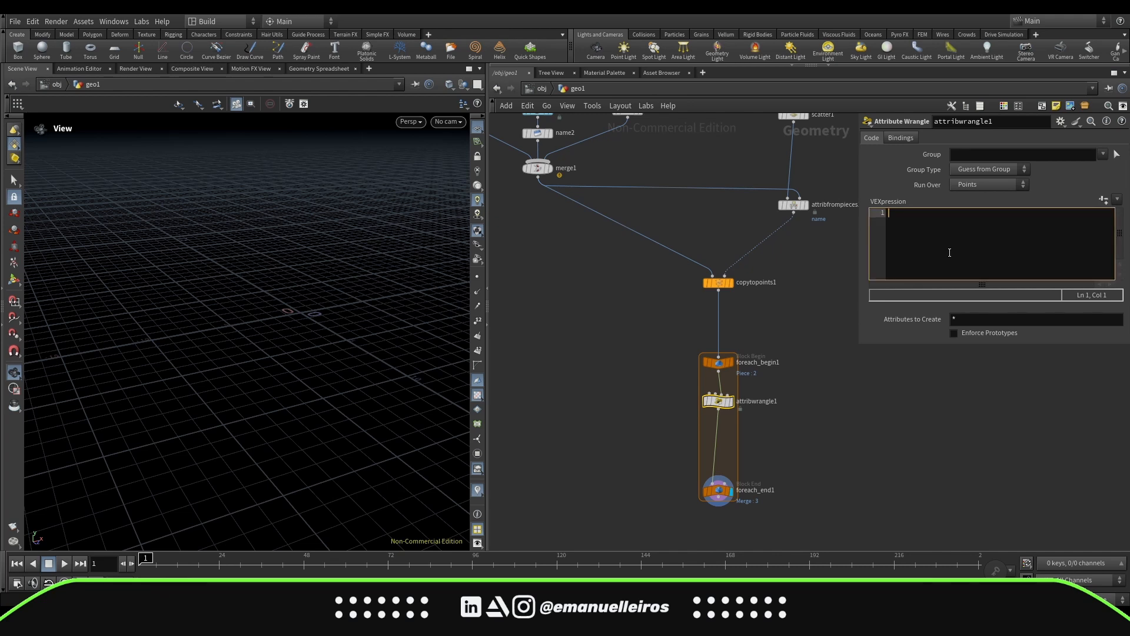
click(718, 490)
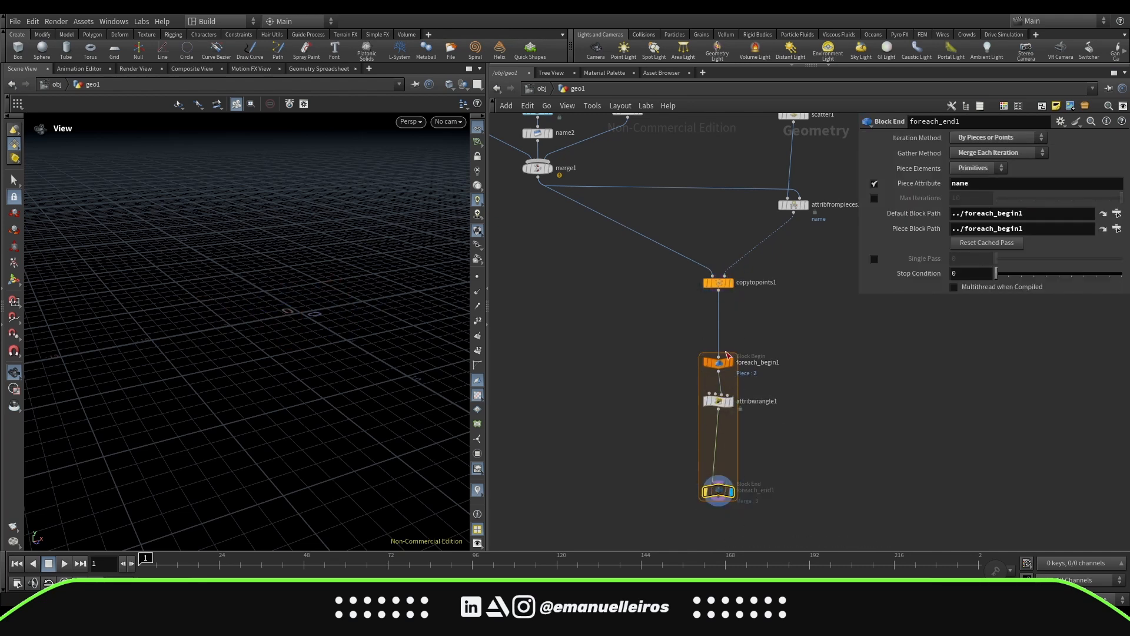
click(718, 400)
text(if)
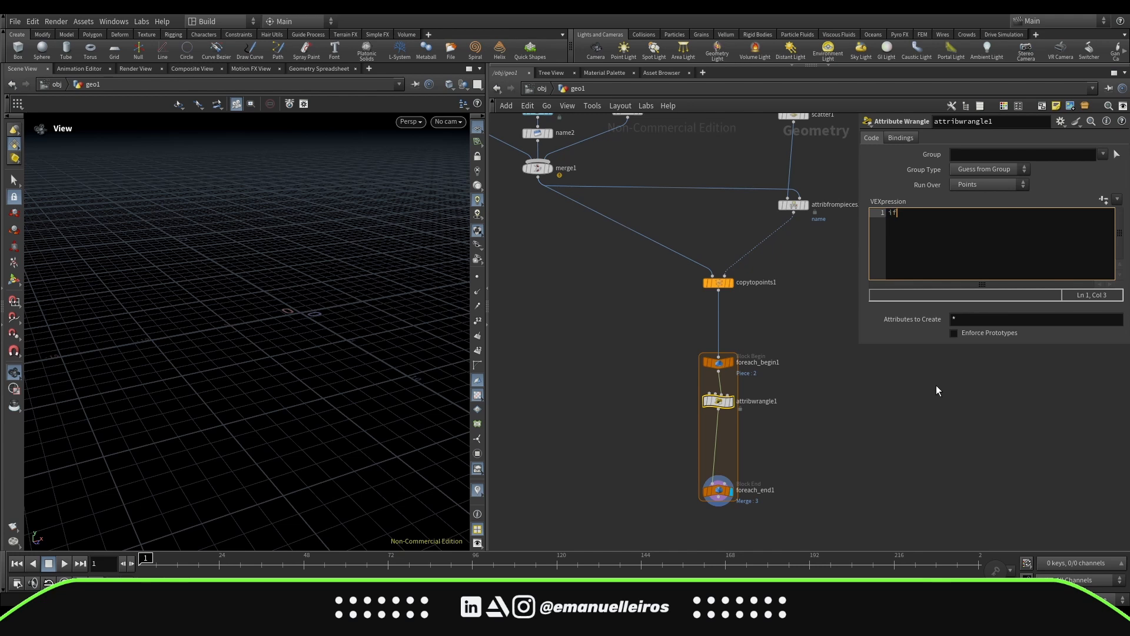
text(()
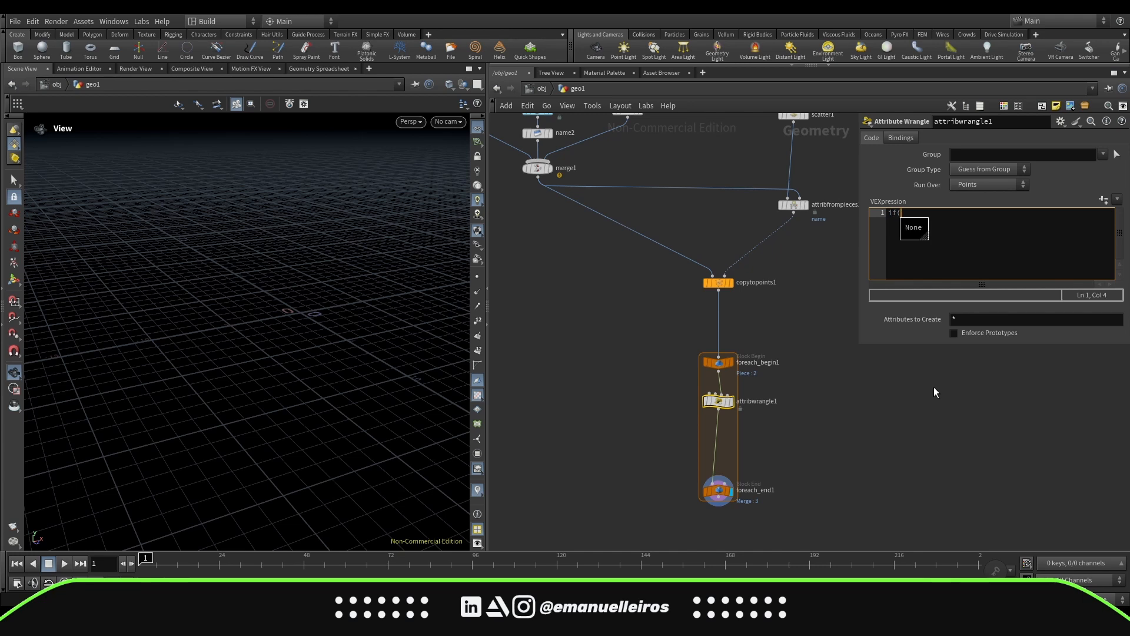
text(@name == "i)
text(ig"){)
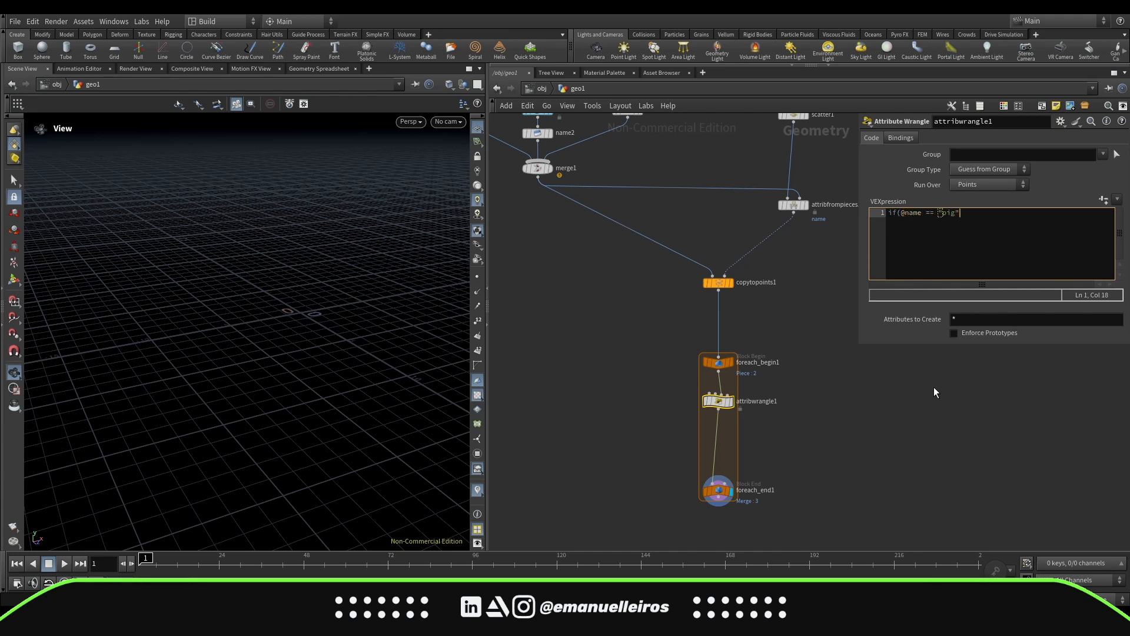
key(Return)
text(@P.y += 1;h)
Step: Display the Copy to Points result and check the settings of the Copy to Points and Attribute from Pieces nodes
middle_drag(709, 359, 709, 382)
click(716, 358)
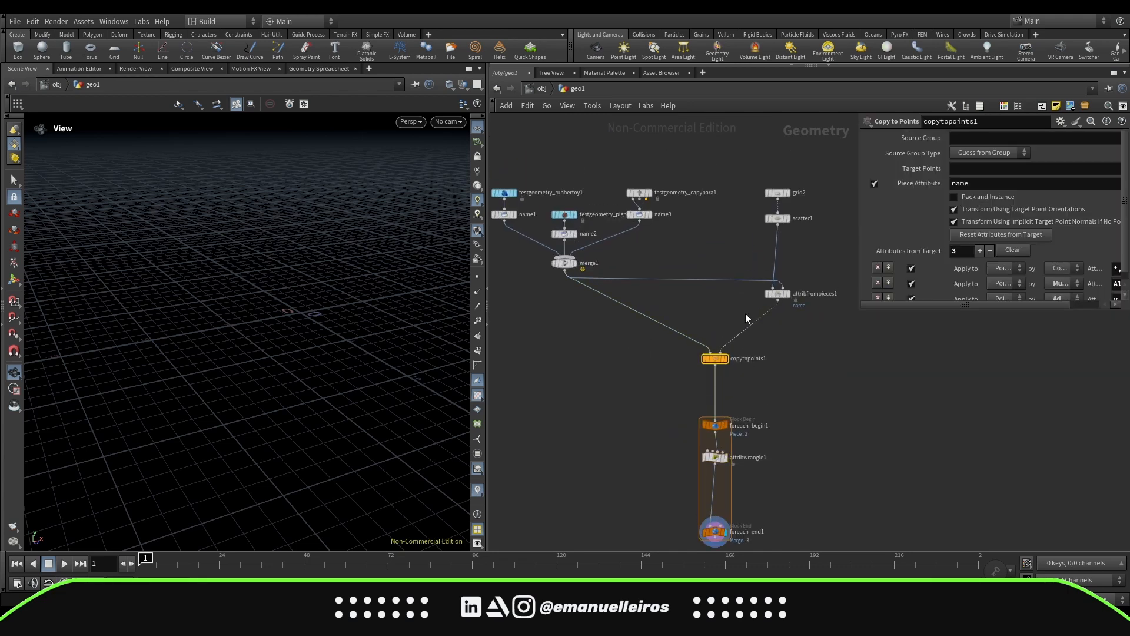
click(776, 293)
middle_drag(682, 310, 747, 323)
click(640, 275)
drag(424, 354, 423, 336)
click(792, 372)
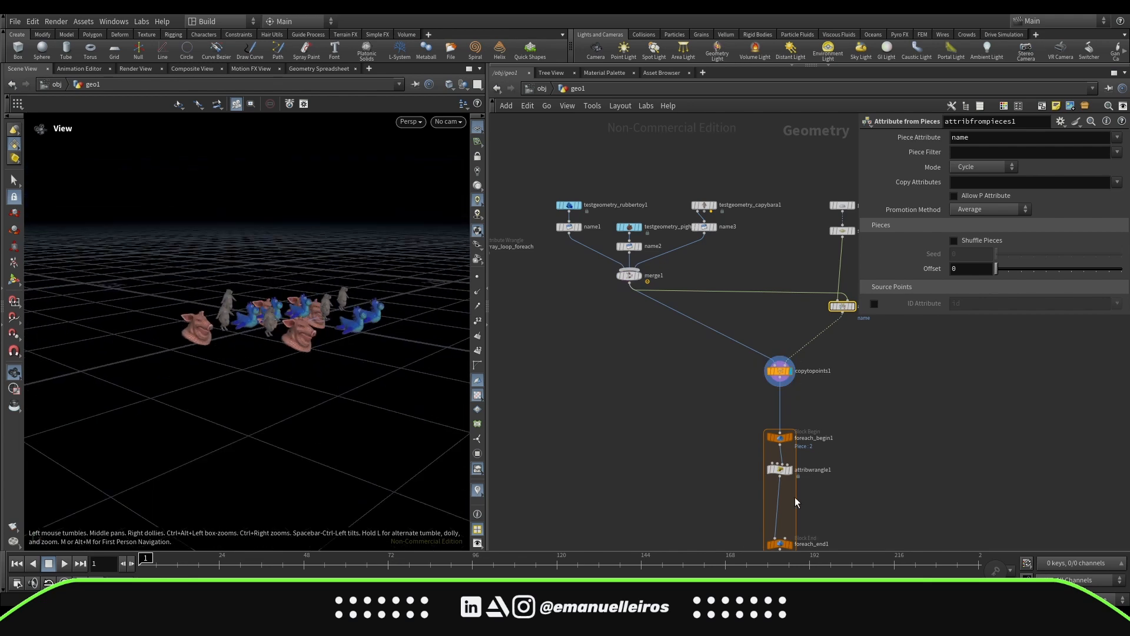
Step: Display the for-each end node and try Points as its Piece Elements before restoring Primitives
scroll(795, 545, up, 3)
middle_drag(794, 547, 794, 486)
click(792, 485)
click(777, 484)
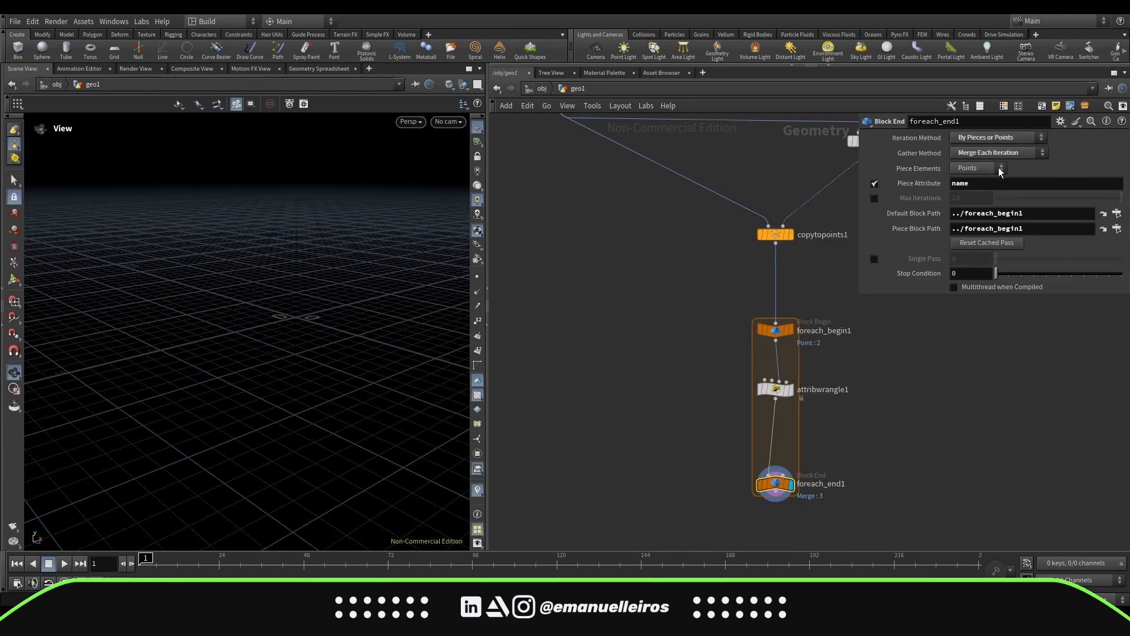
click(769, 389)
click(776, 484)
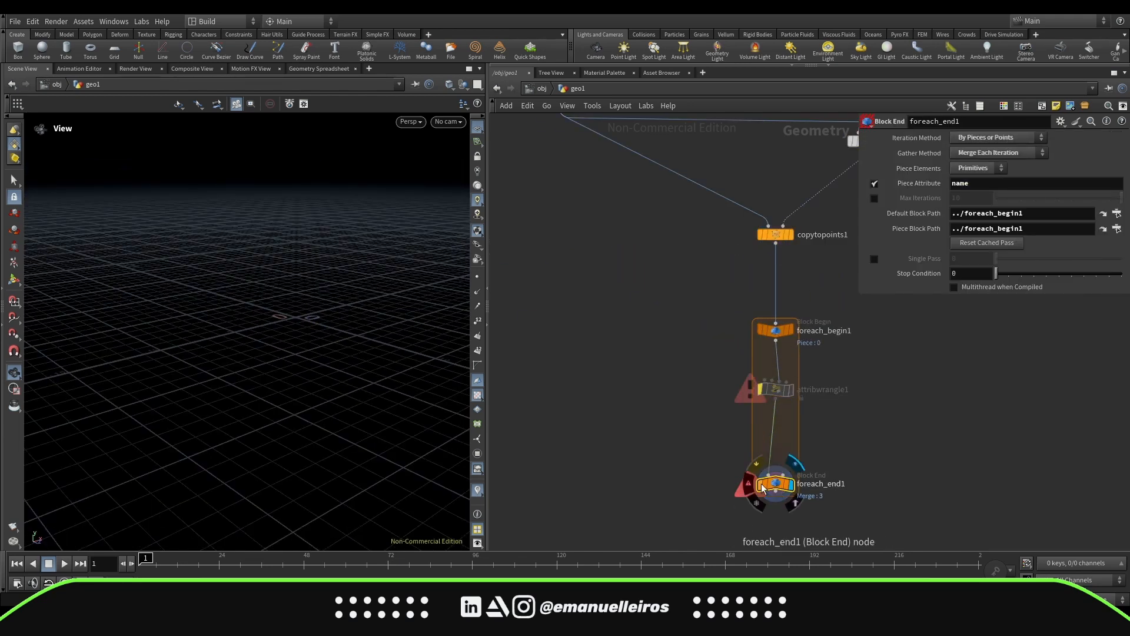
Step: Move the wrangle lower inside the loop and turn off Add Shader on the three test geometries
click(775, 388)
mouse_move(775, 388)
mouse_down()
mouse_move(870, 423)
mouse_move(776, 405)
mouse_up()
drag(365, 306, 459, 435)
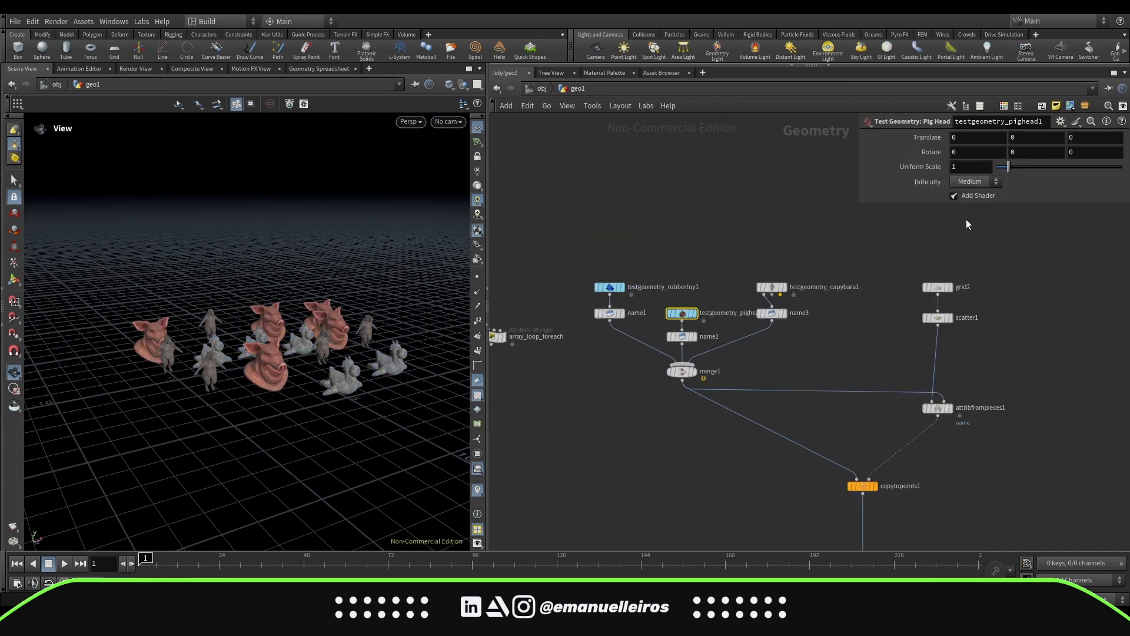
click(848, 285)
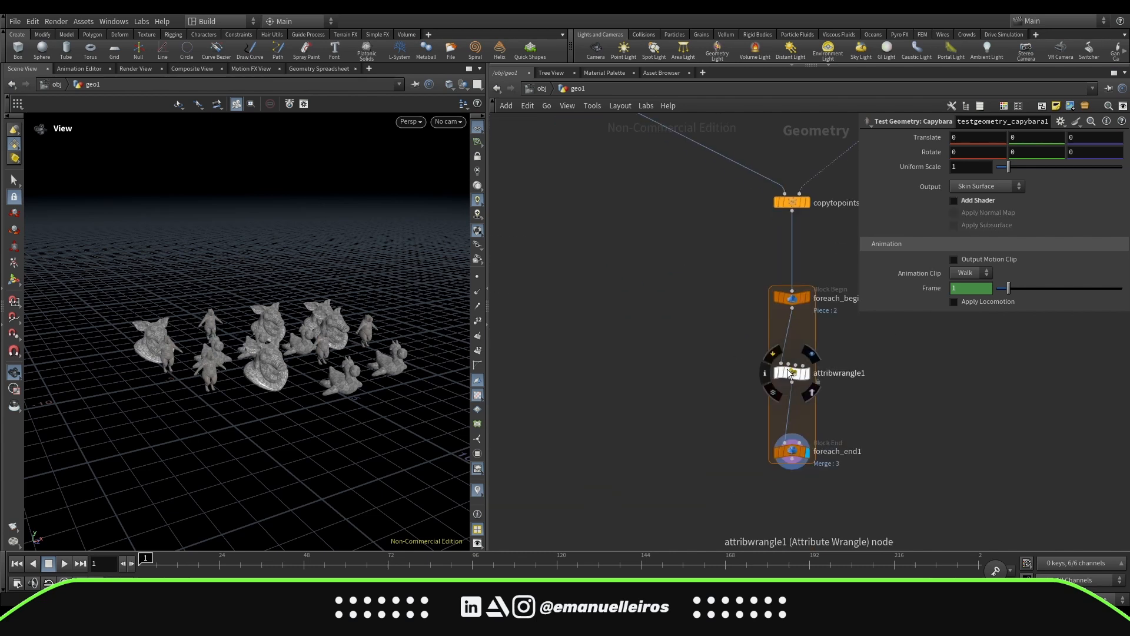
click(791, 371)
click(960, 228)
text(@Cd)
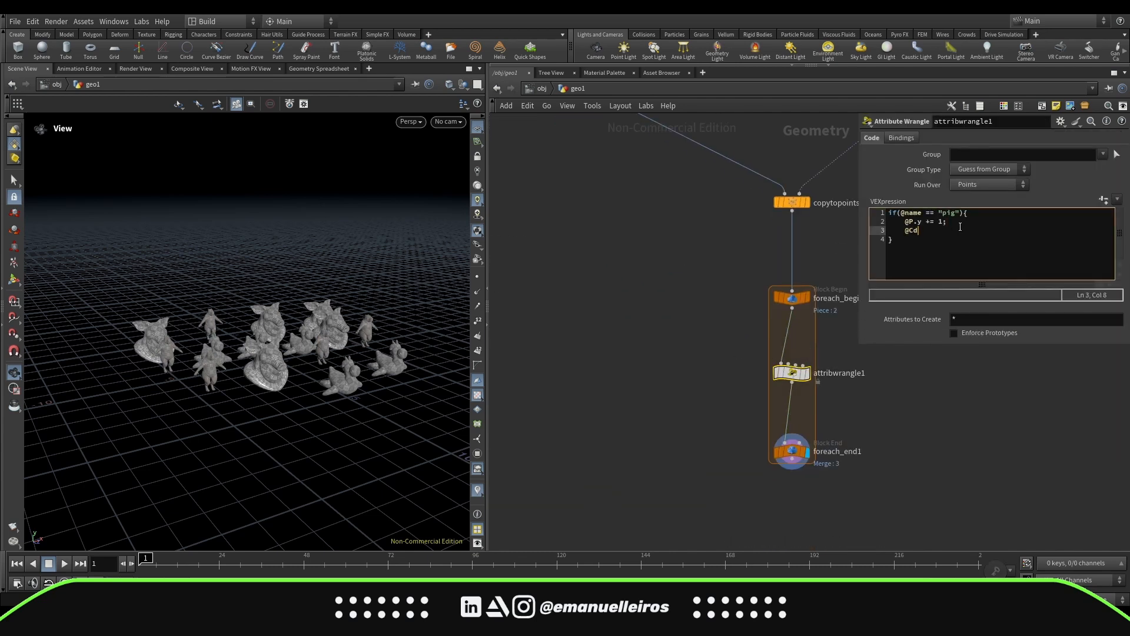
text( = {0,0,1};)
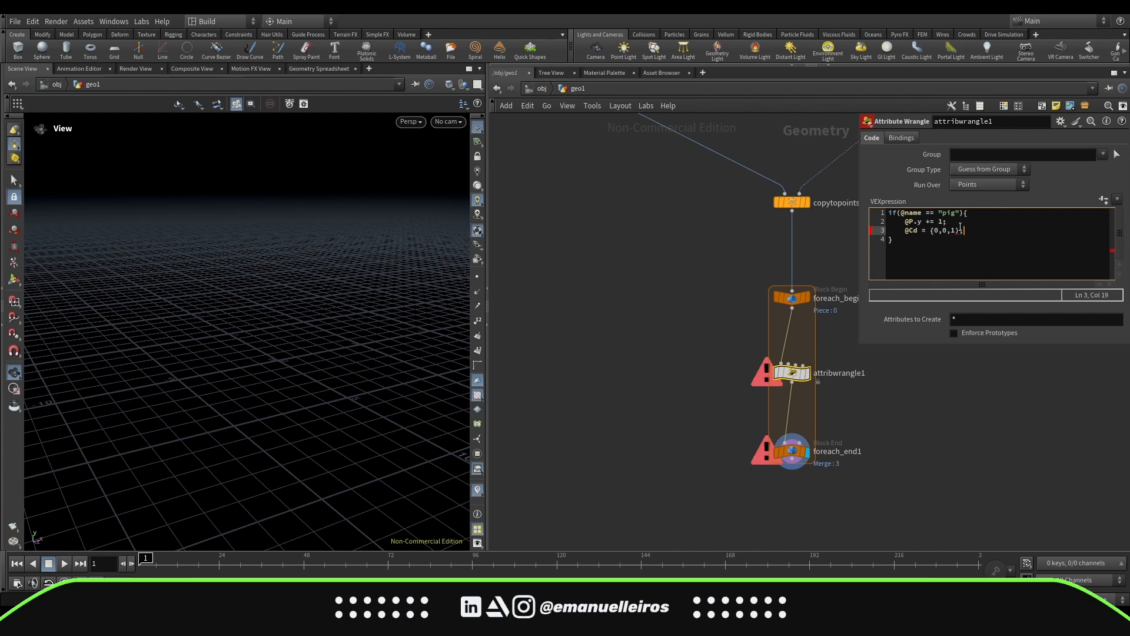
key(Down)
click(971, 232)
key(Left)
key(BackSpace)
text(})
key(ctrl+Return)
key(Down)
key(Return)
key(Left)
text(else if(@na)
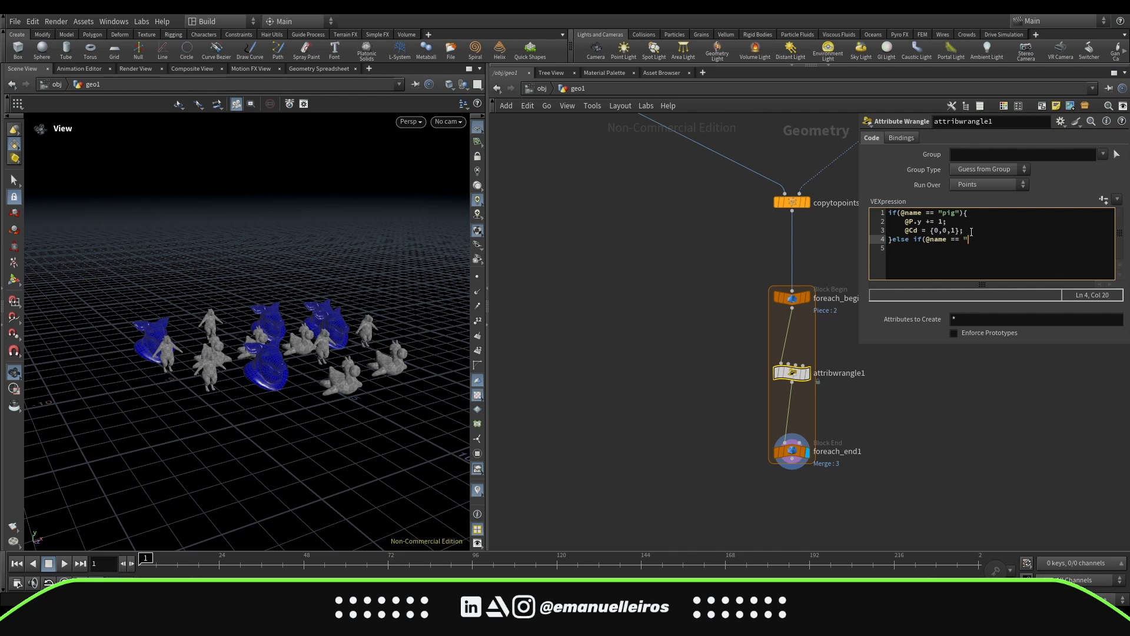
text(me == "toy"){)
key(Return)
text(@Cd = {0,1,0};)
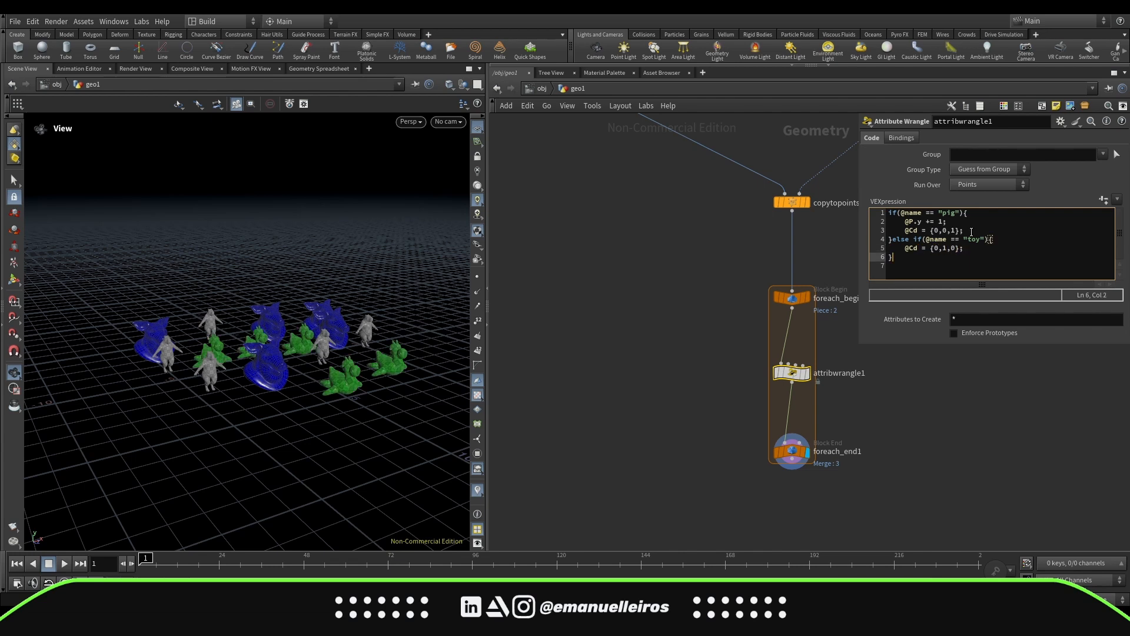
key(Down)
text(else{)
key(Return)
text(@C)
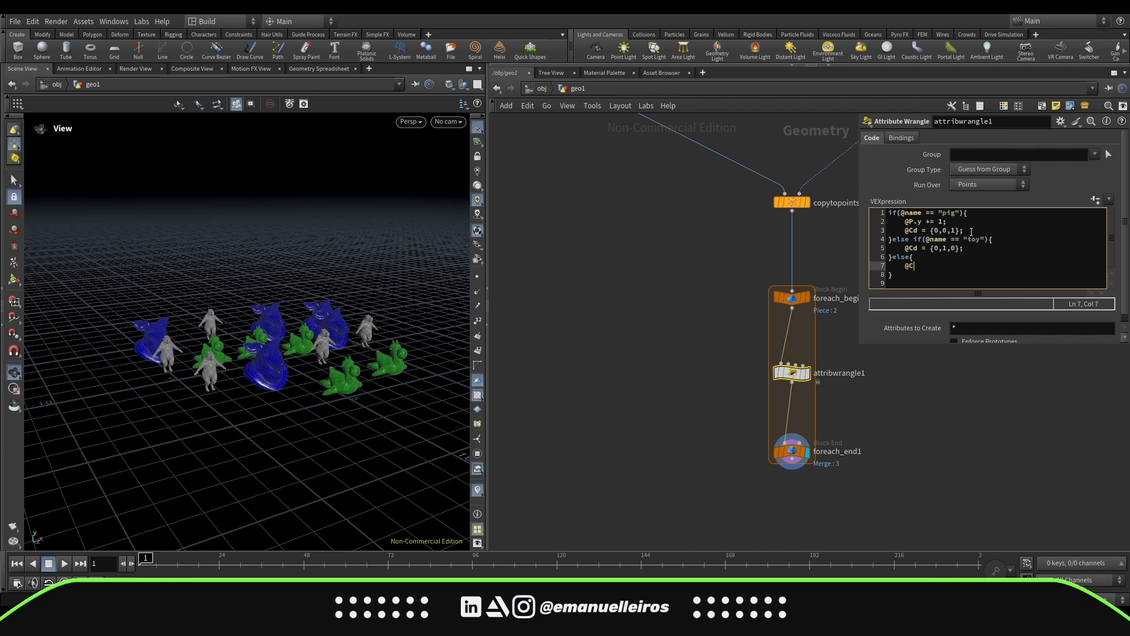
text(d = {1,0,1)
key(ctrl+Return)
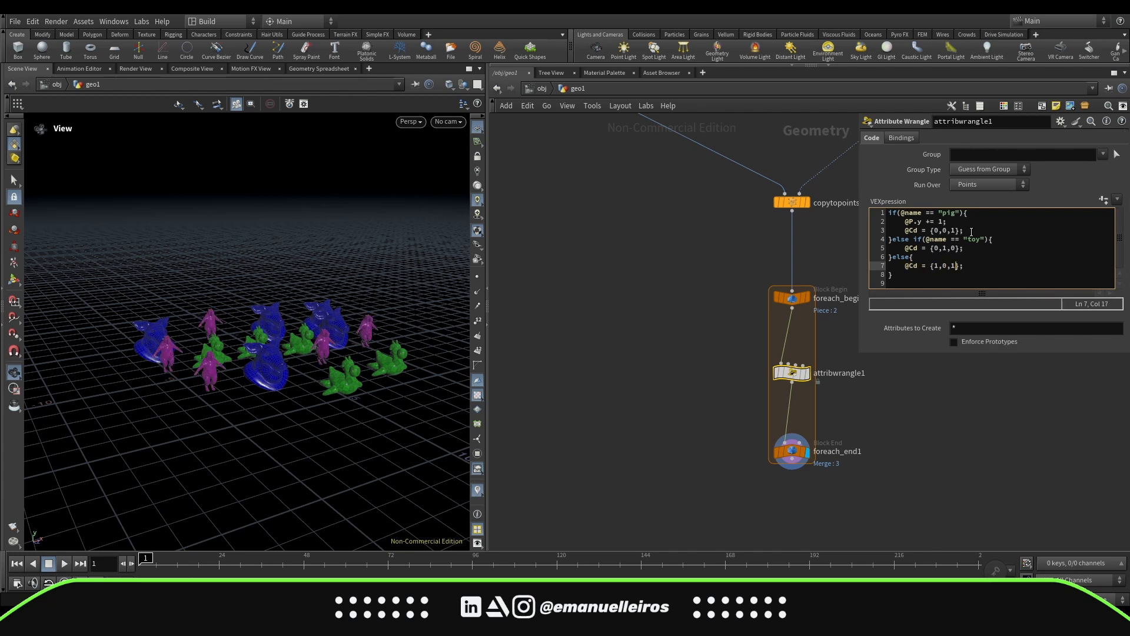
Step: Add a Transform node and insert it between the wrangle and the end node of the for-each block
drag(293, 353, 307, 405)
middle_drag(850, 496, 826, 458)
drag(769, 336, 769, 308)
middle_drag(815, 391, 794, 359)
key(Tab)
text(trans)
key(Return)
click(798, 347)
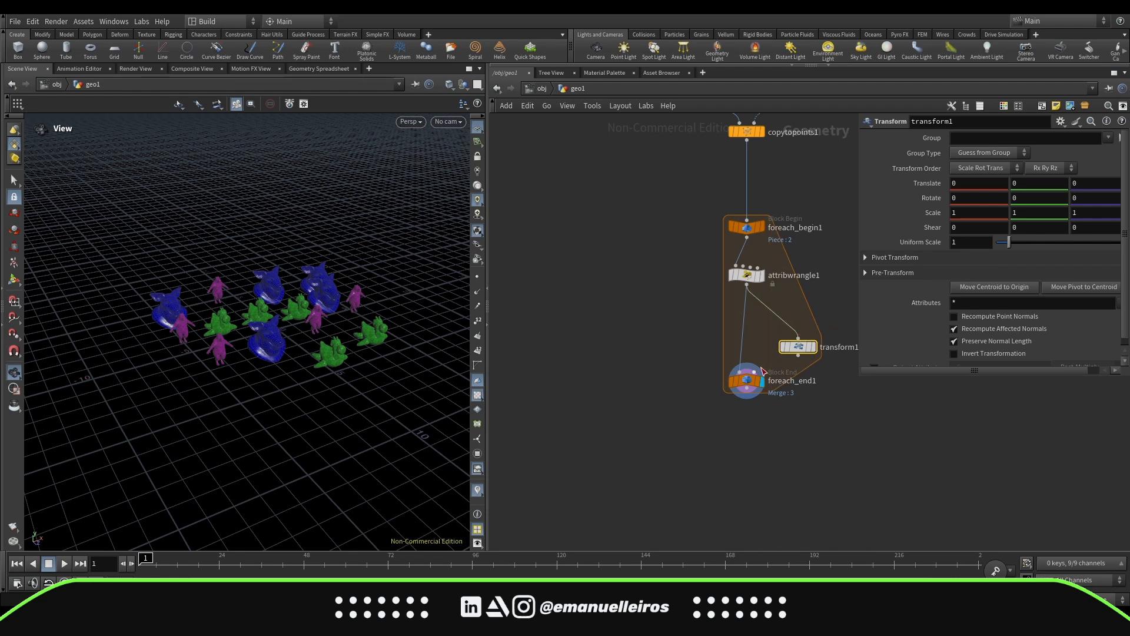
drag(797, 347, 747, 328)
drag(1009, 242, 1018, 242)
click(1009, 135)
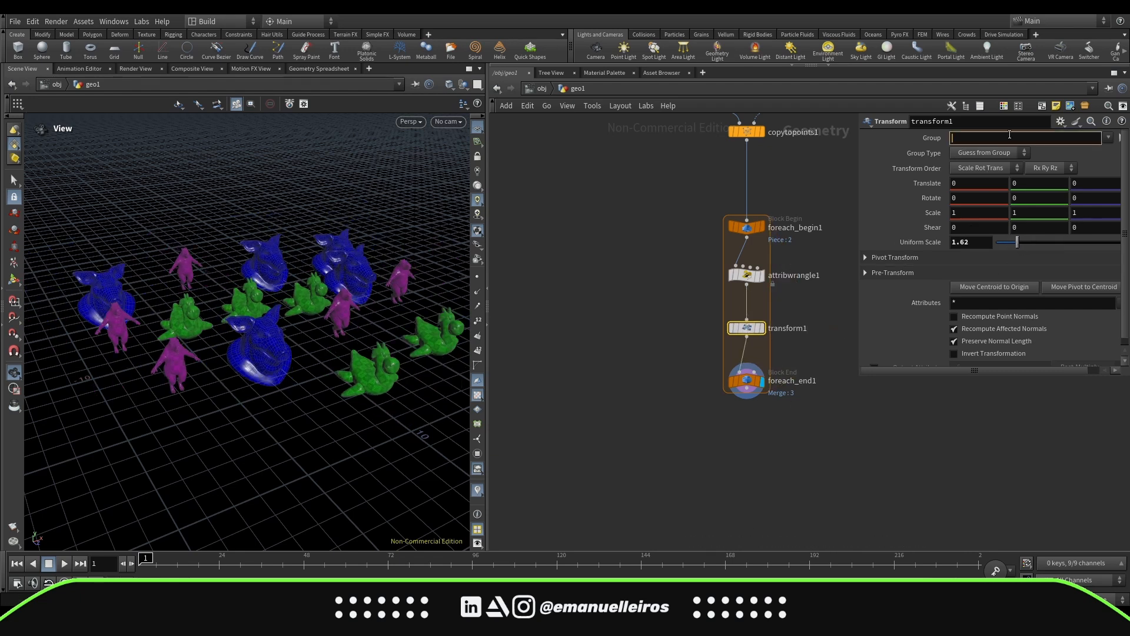
text(@name=="cap")
key(Return)
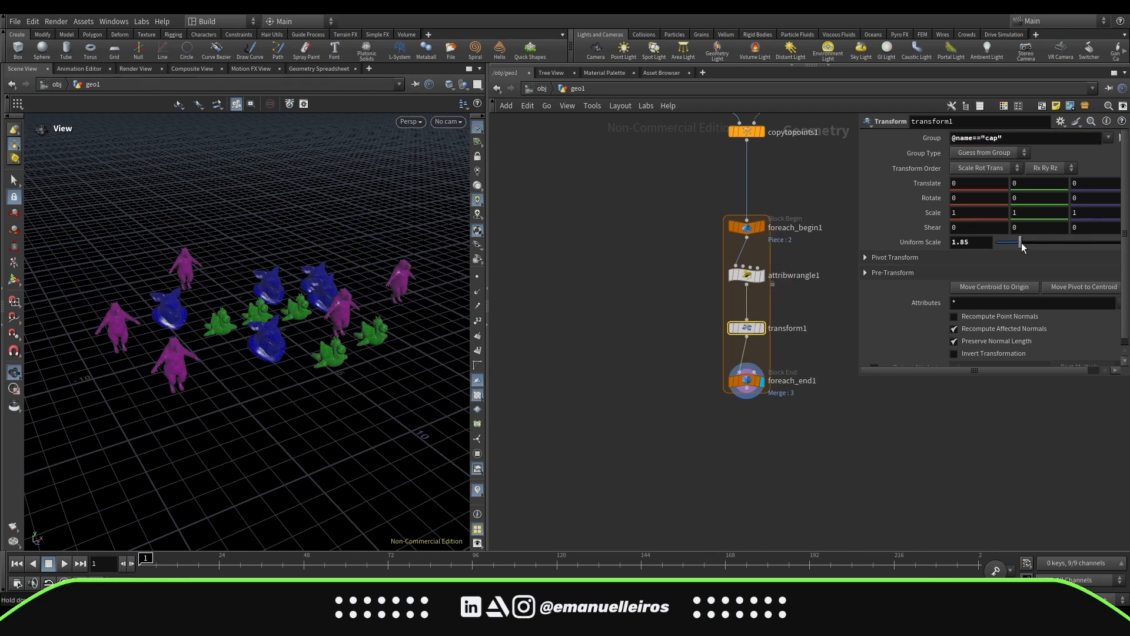
drag(1019, 242, 1017, 242)
Step: Set the Transform's Pivot Translate to $CEX, $CEY and $CEZ
click(896, 259)
text($)
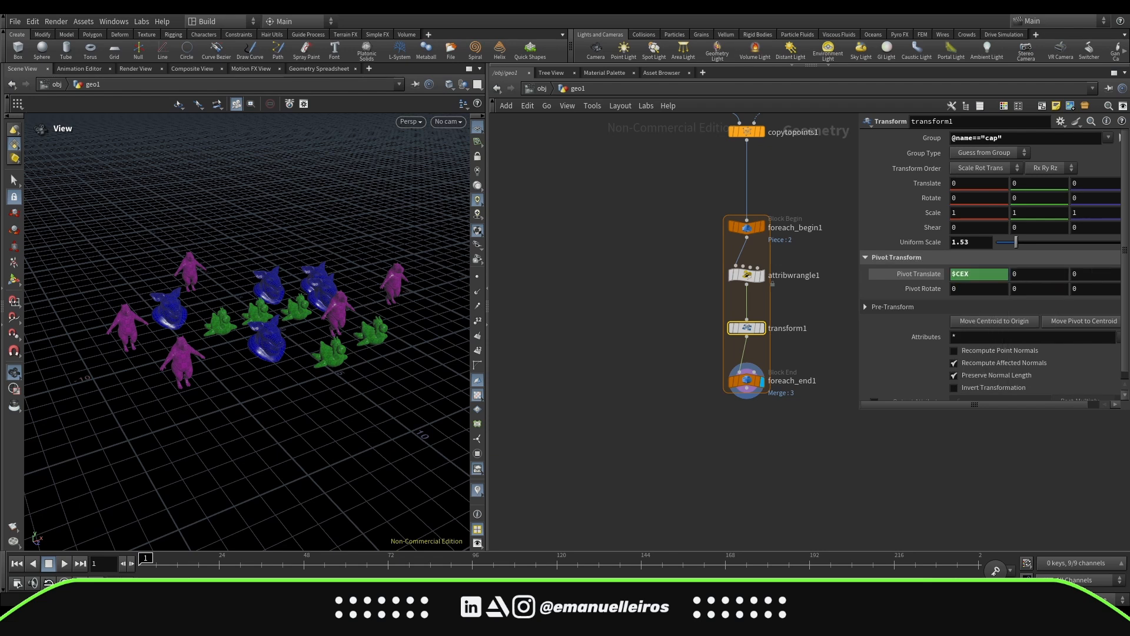
text(CEZ)
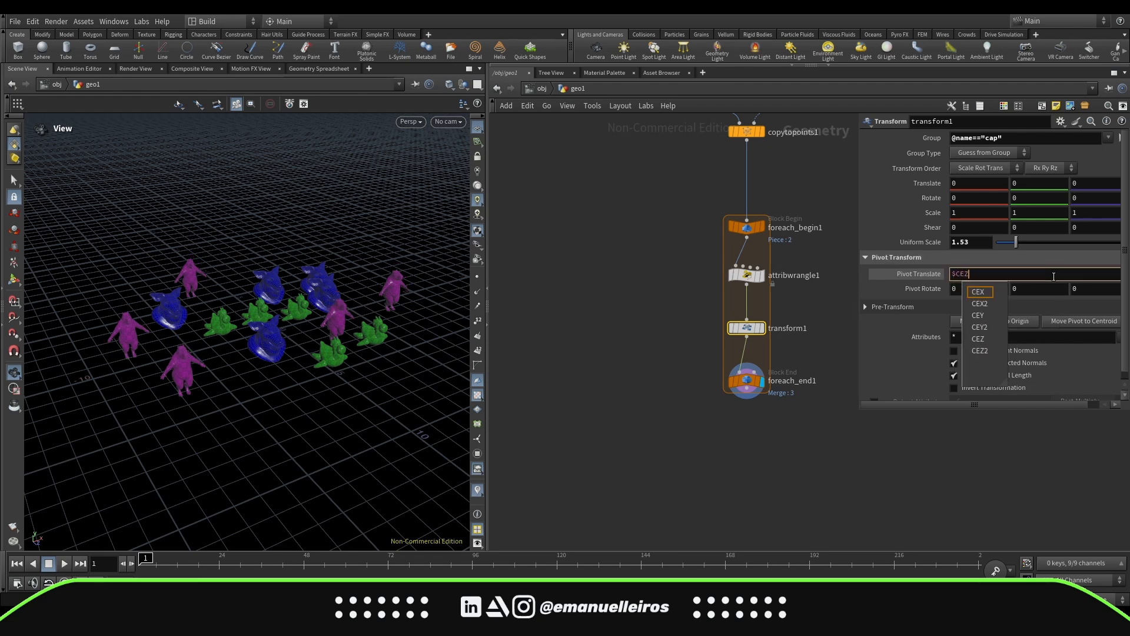
key(Return)
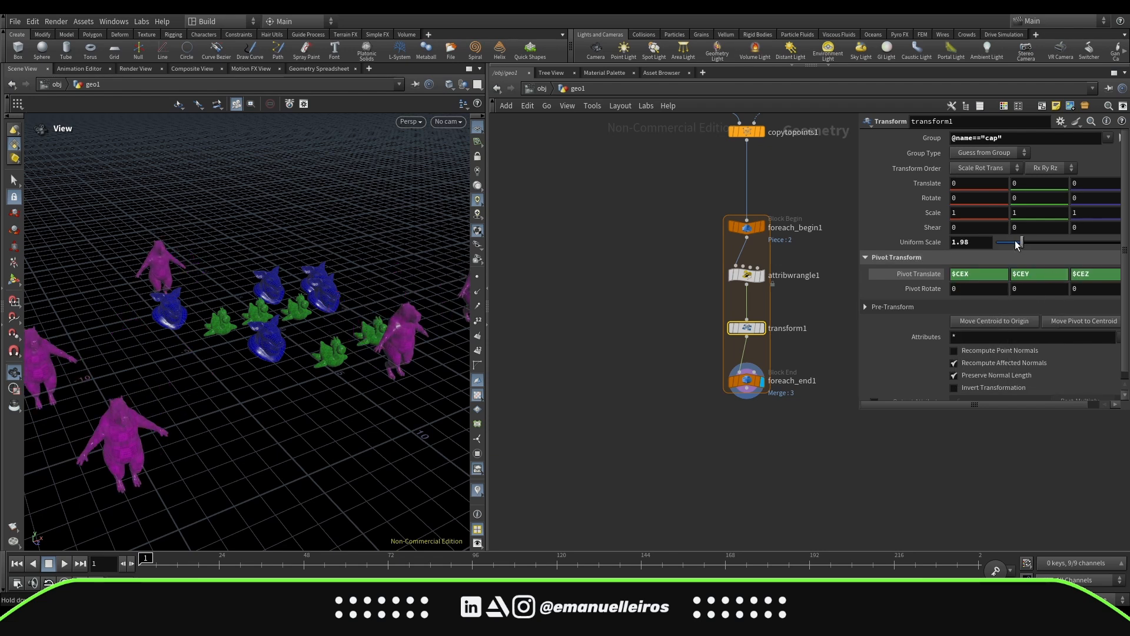
Step: Preview single pass 0 of the for-each loop, then turn Single Pass back off
click(747, 381)
click(874, 258)
mouse_move(996, 259)
mouse_down()
mouse_move(1021, 258)
mouse_move(996, 259)
mouse_up()
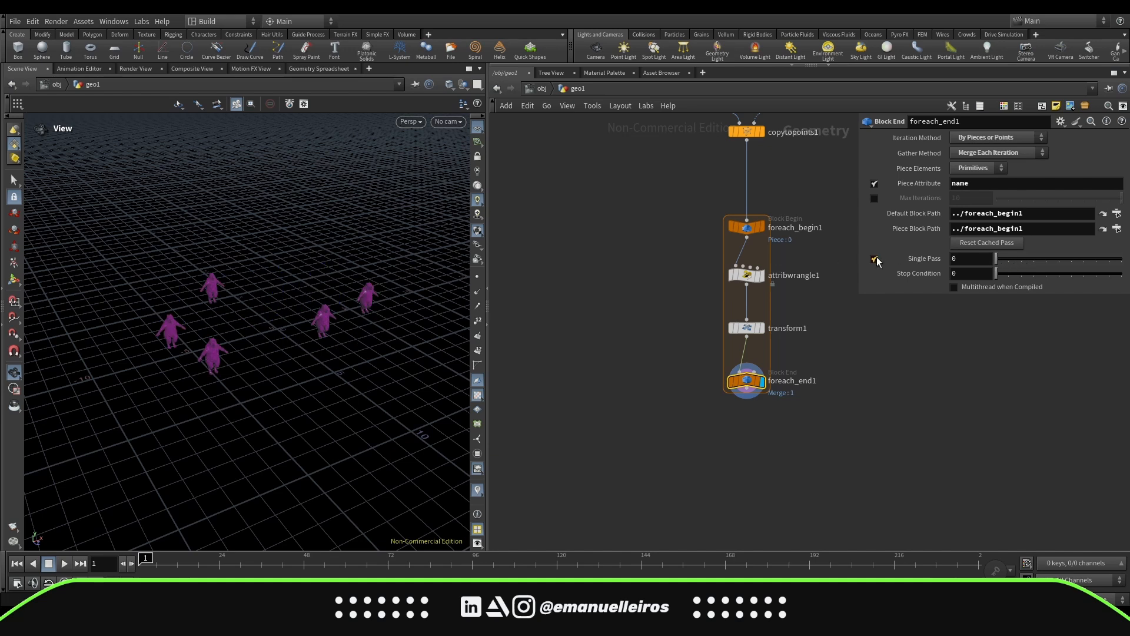
click(875, 259)
Step: Add a For-Each Connected Piece block with its Connectivity node beside the existing loop
click(809, 354)
key(Tab)
text(for)
key(Down)
key(Down)
key(Down)
key(Down)
key(Return)
click(839, 328)
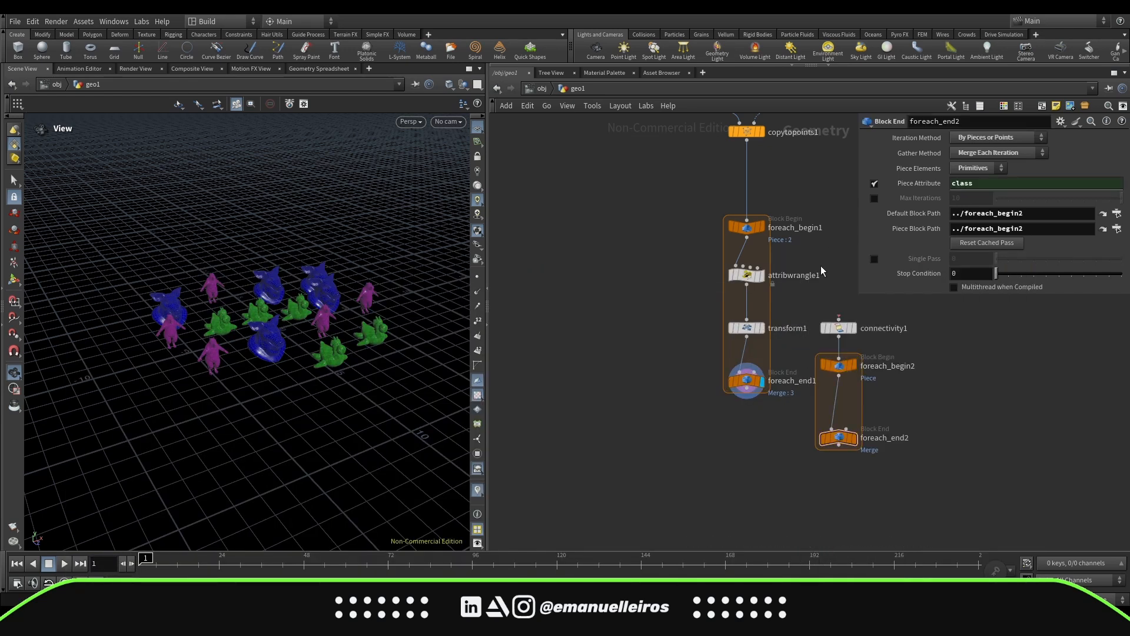
Step: Nest the connected-piece block between the wrangle and the outer loop's end node, and move the Transform inside it
drag(747, 381, 747, 490)
drag(839, 319, 747, 285)
drag(749, 331, 840, 405)
middle_drag(840, 406, 833, 319)
drag(831, 365, 732, 395)
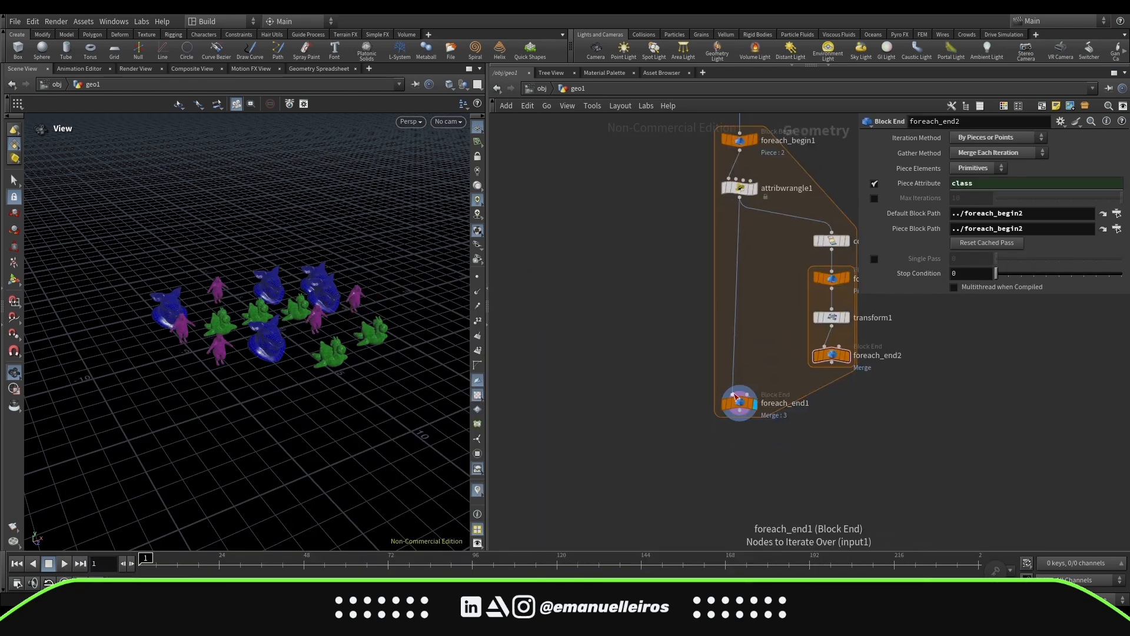
middle_drag(888, 255, 792, 280)
drag(794, 407, 715, 256)
drag(740, 272, 672, 264)
scroll(673, 263, up, 3)
click(709, 303)
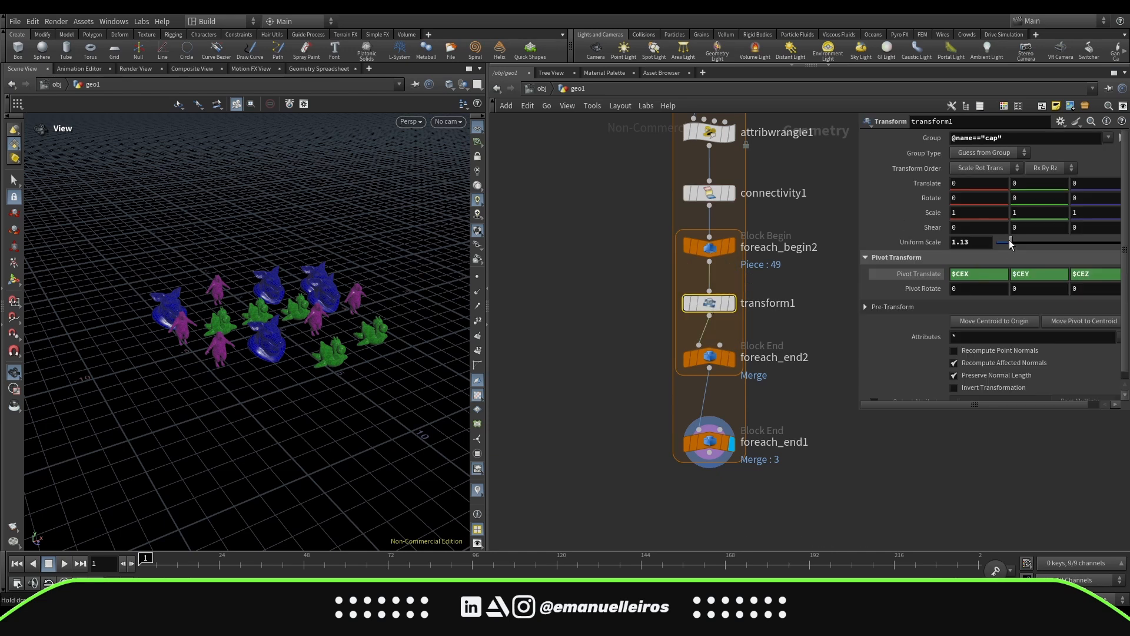
drag(1009, 242, 1016, 244)
drag(307, 472, 312, 441)
Step: Compare the Copy to Points output with the outer for-each loop's result by displaying each node
scroll(597, 396, down, 5)
middle_drag(597, 396, 665, 499)
drag(666, 532, 715, 335)
click(781, 460)
middle_drag(782, 465, 781, 397)
click(719, 241)
click(720, 416)
mouse_move(321, 391)
mouse_down()
mouse_move(348, 381)
mouse_move(315, 376)
mouse_up()
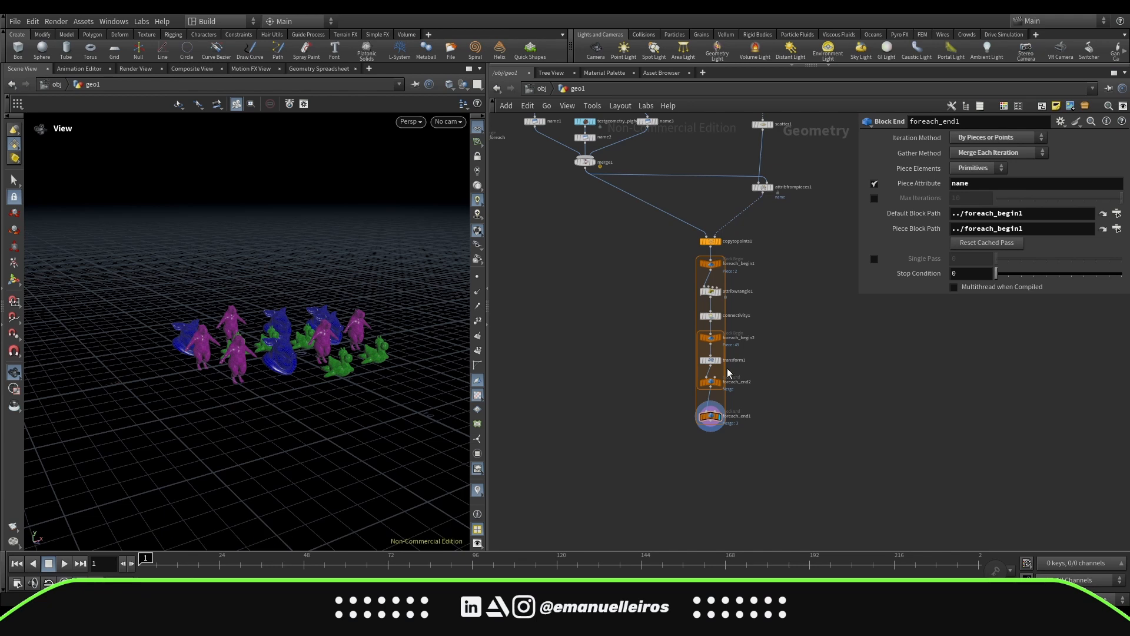
middle_drag(758, 350, 757, 415)
key(p)
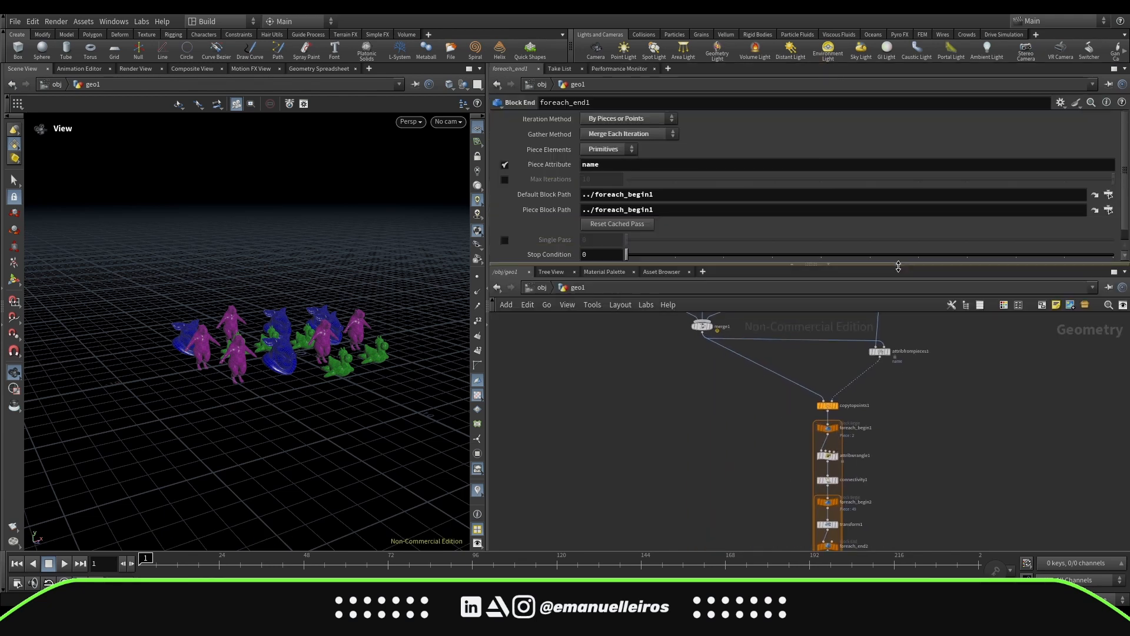
key(p)
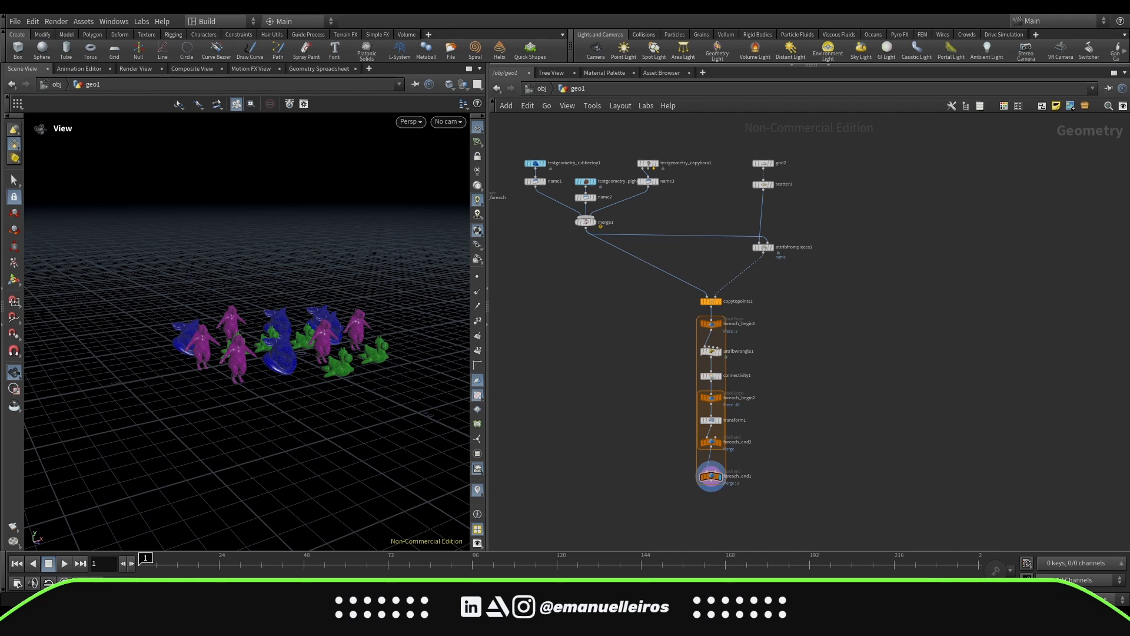
middle_drag(881, 254, 907, 282)
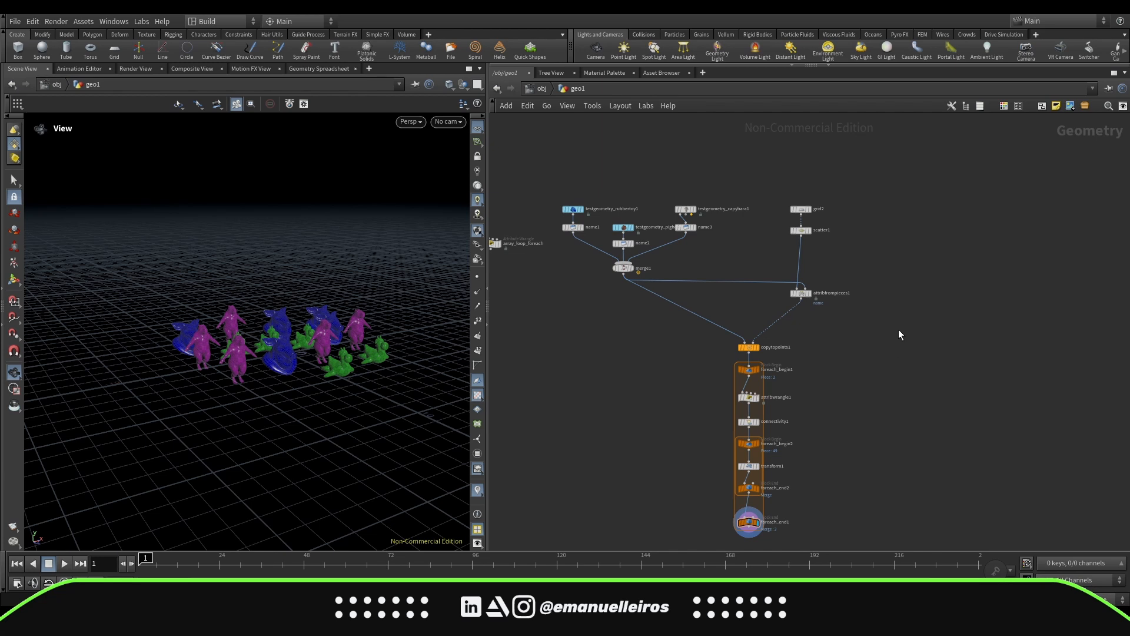
middle_drag(920, 346, 942, 341)
Step: Display the merge node's output and examine the three overlapping test geometries feeding it
scroll(711, 246, up, 4)
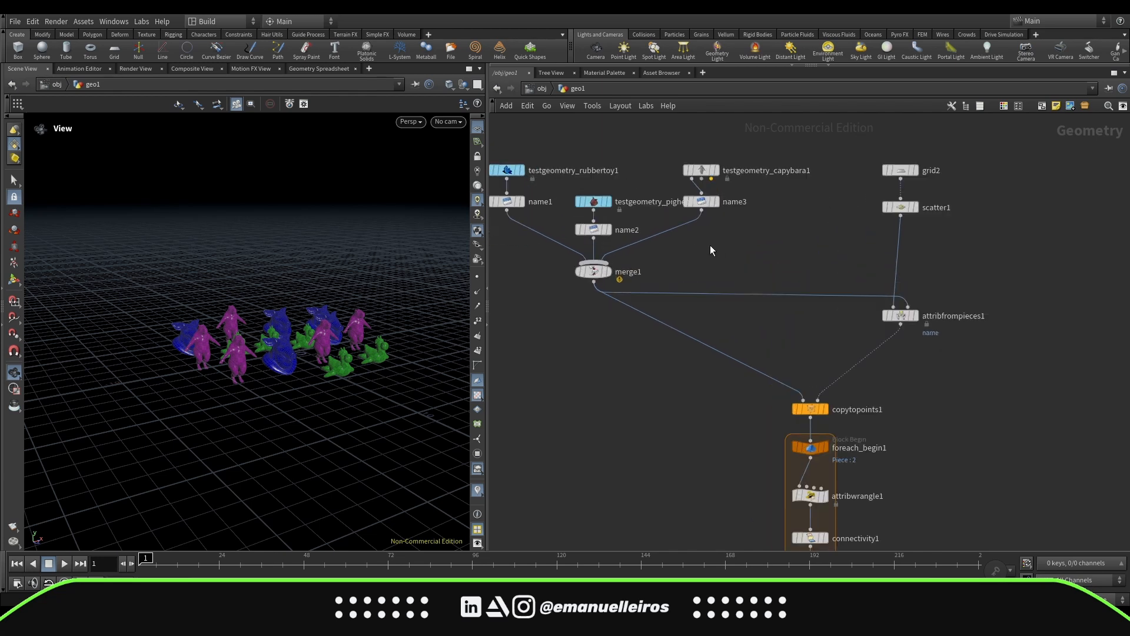
middle_drag(720, 269, 812, 307)
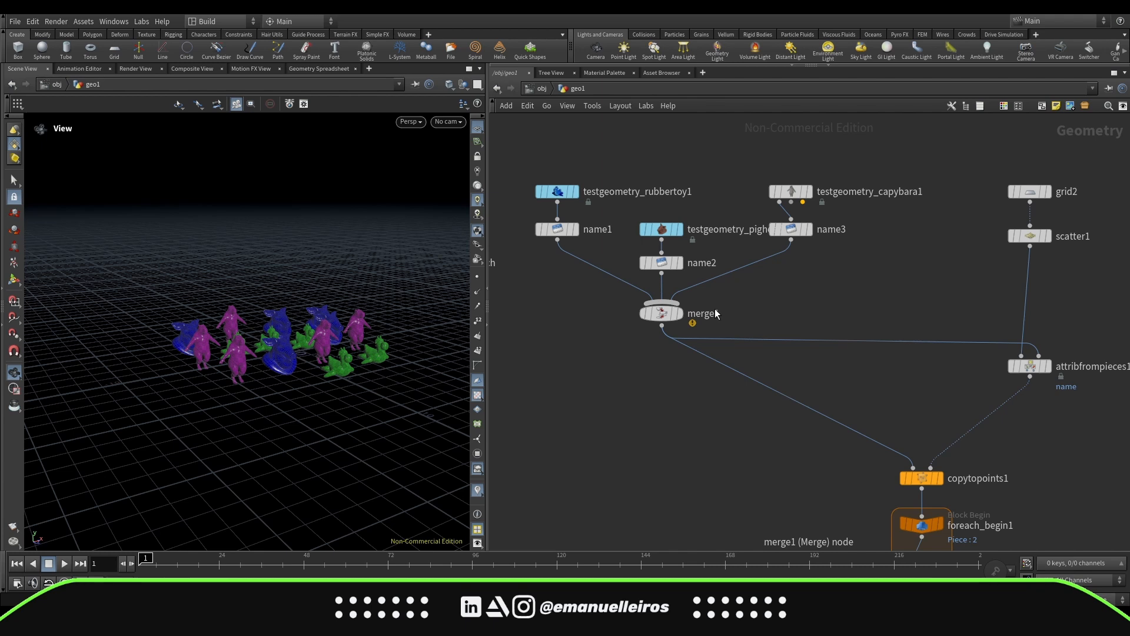
click(681, 318)
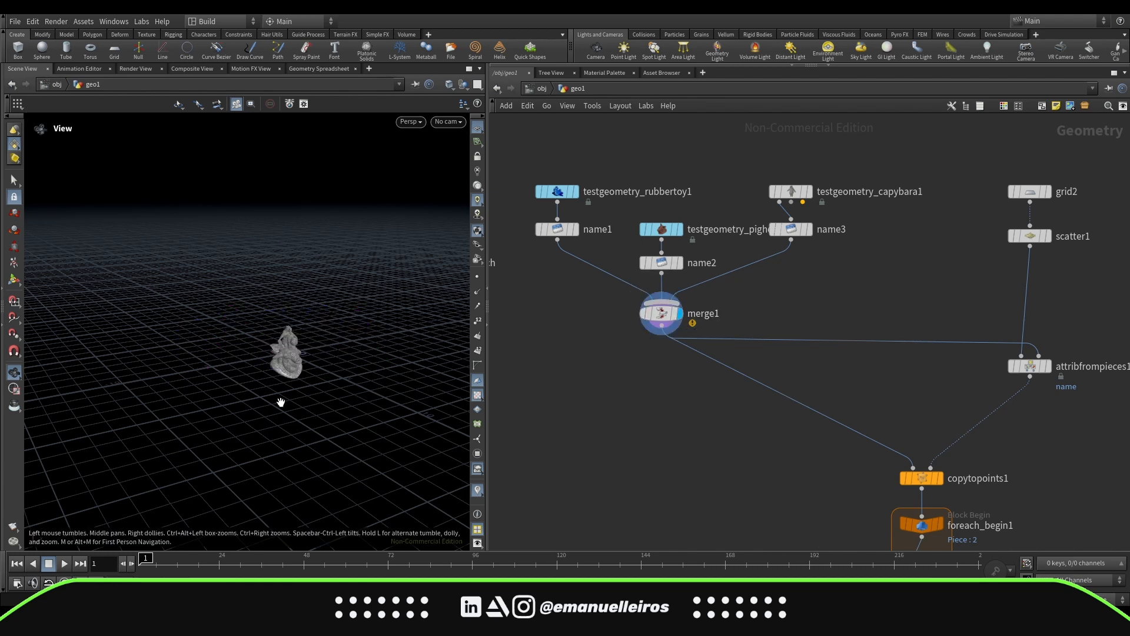
scroll(326, 382, up, 5)
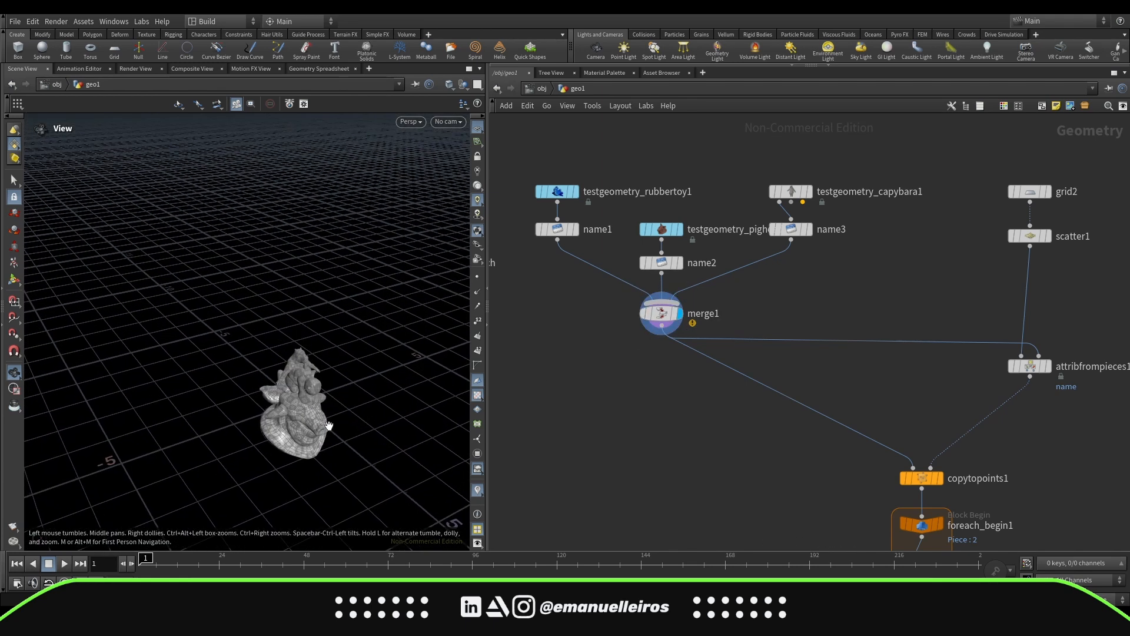
drag(321, 463, 320, 452)
mouse_move(564, 187)
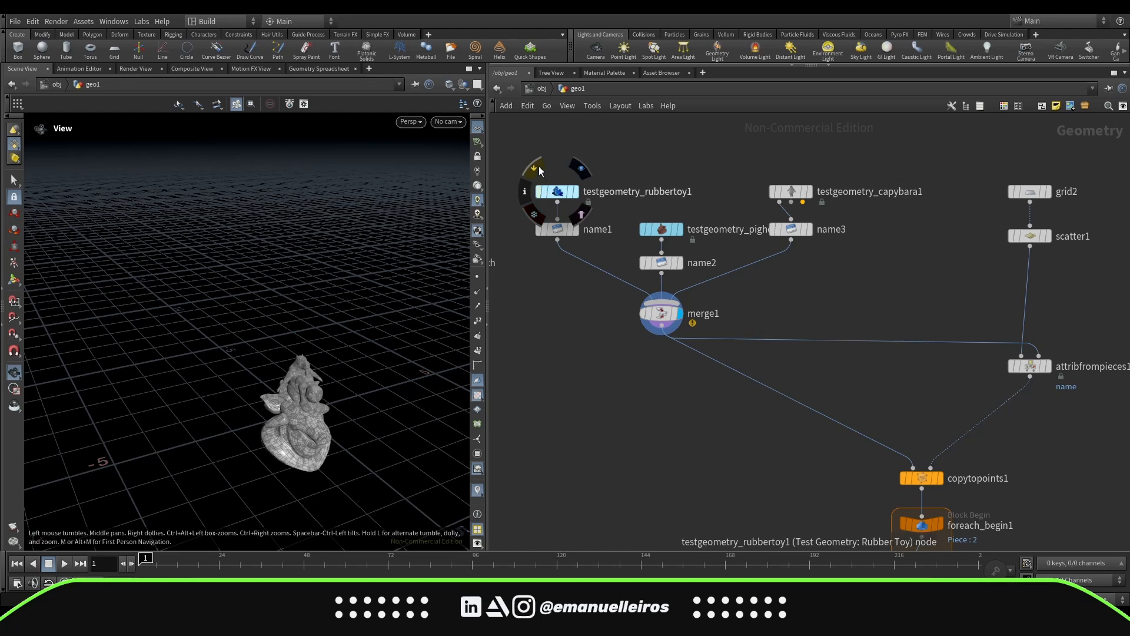
mouse_move(670, 231)
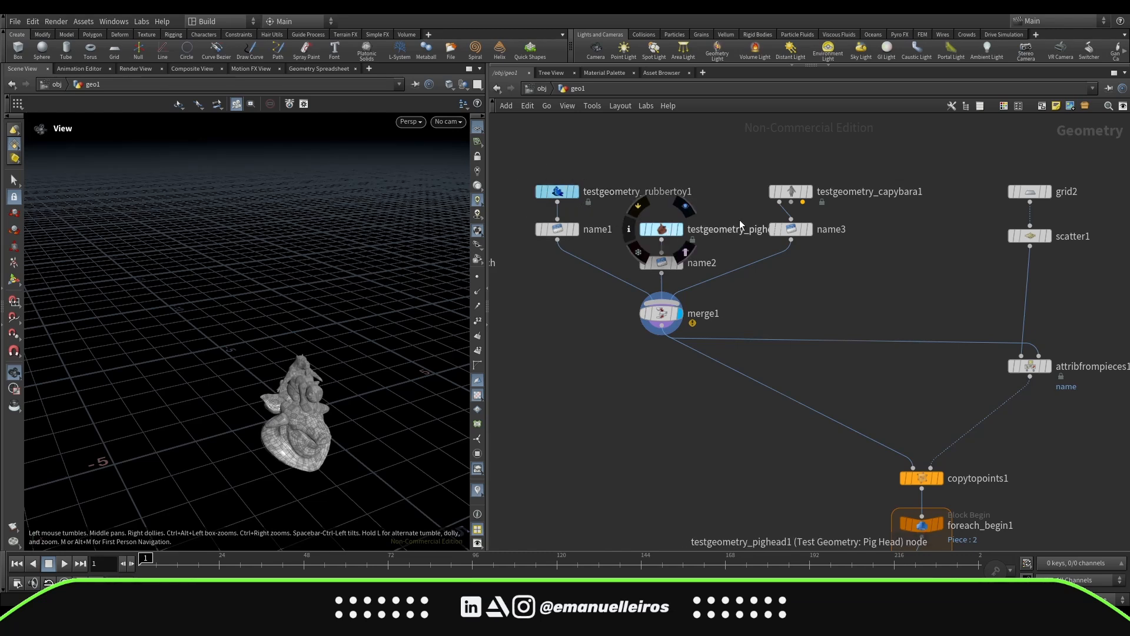
drag(758, 162, 848, 203)
middle_drag(815, 288, 843, 289)
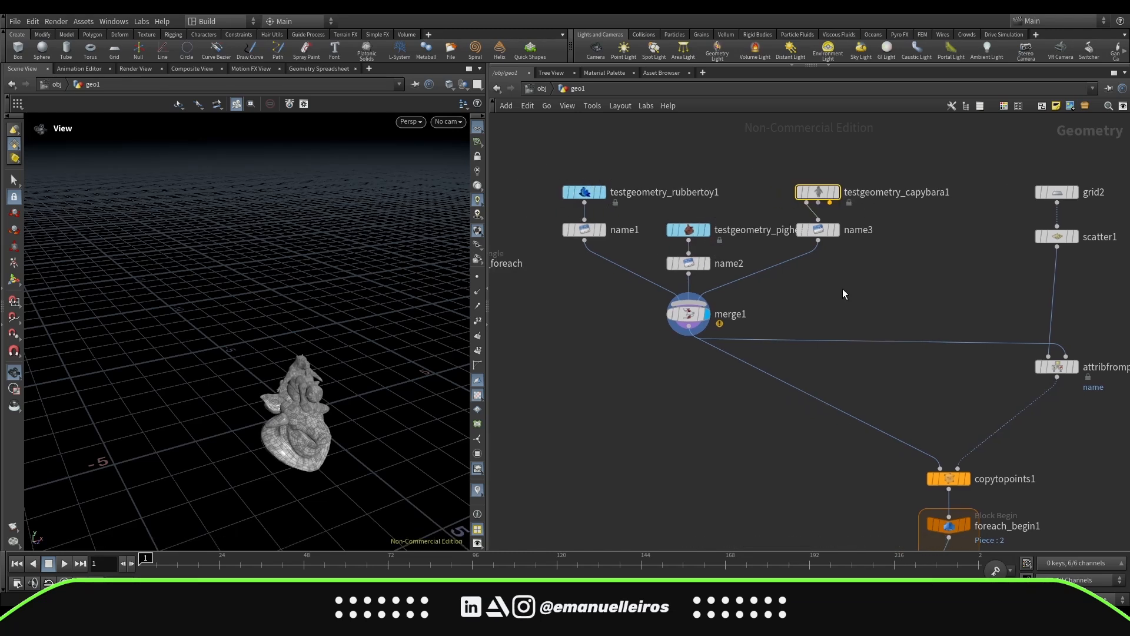
Step: Review the parameters of the rubber toy and capybara test geometry nodes
click(584, 191)
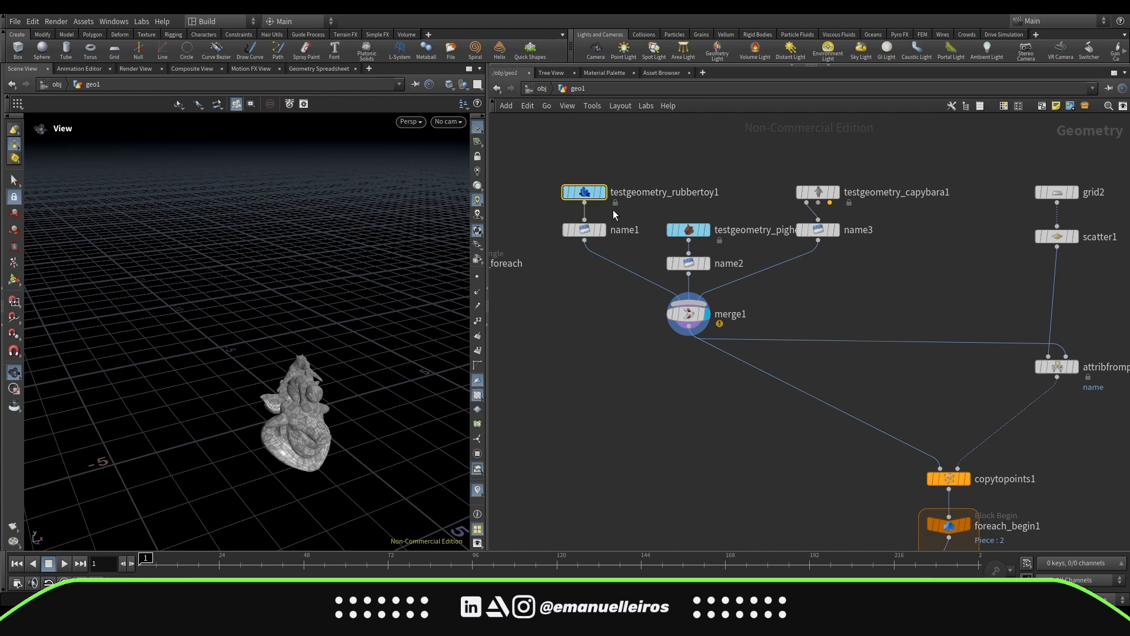
mouse_move(606, 228)
key(p)
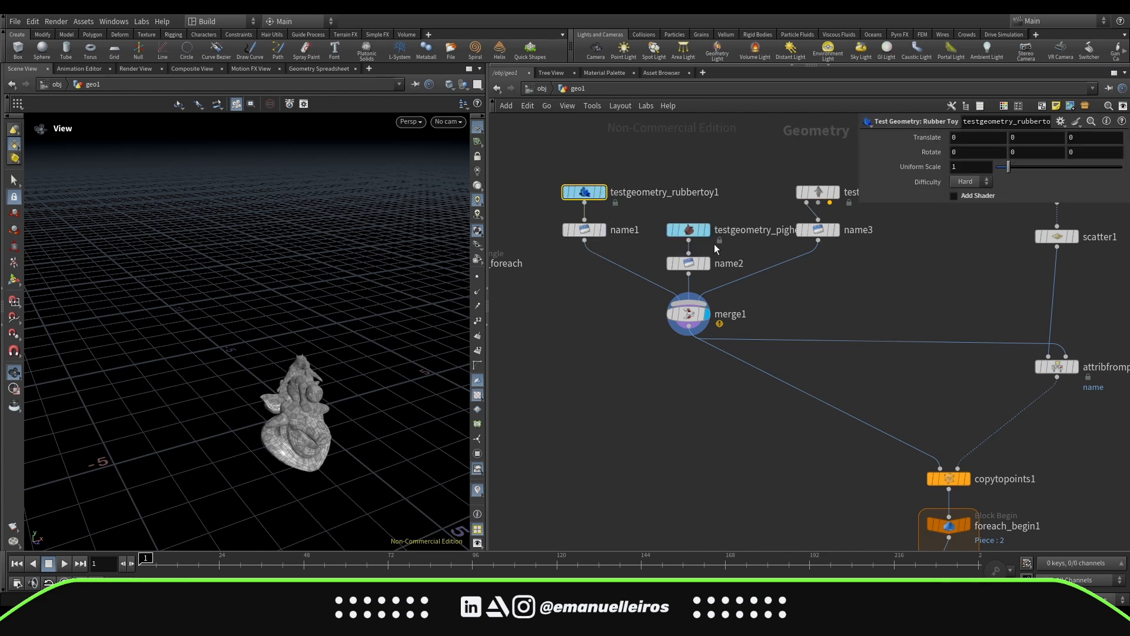
click(820, 192)
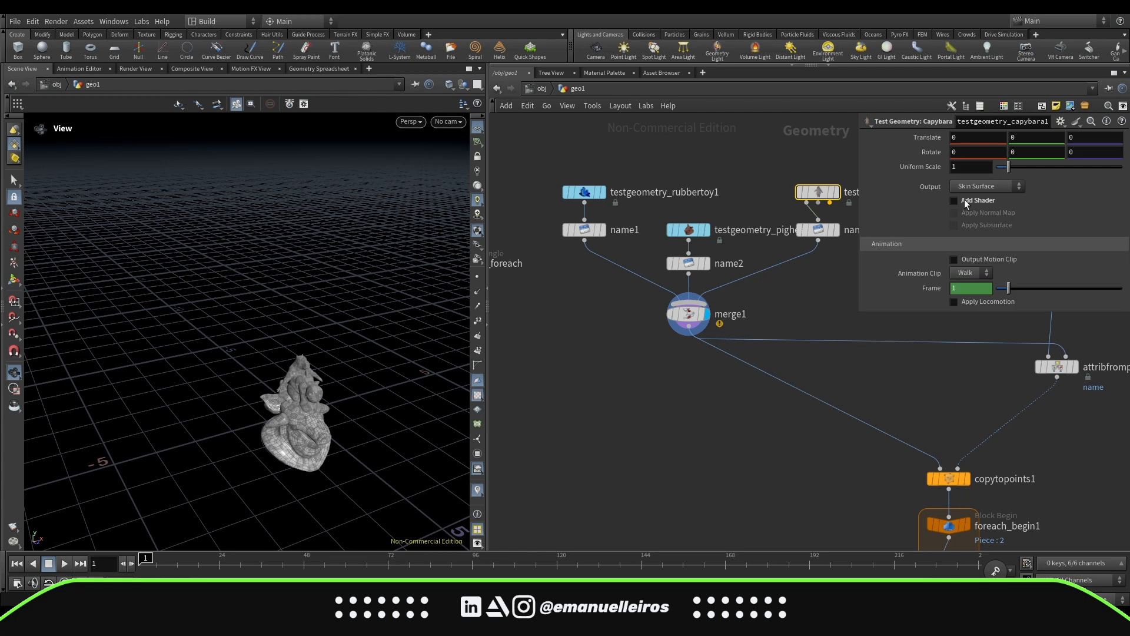
key(p)
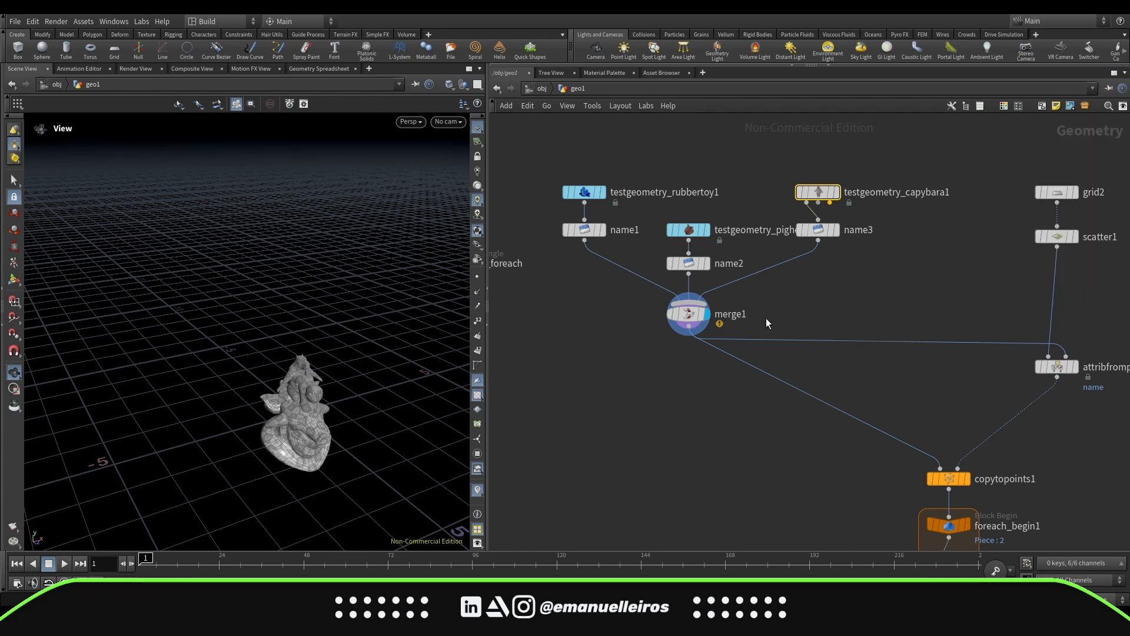
Step: Display the grid node that serves as the base surface for the scattered points
click(685, 316)
scroll(763, 310, down, 3)
middle_drag(867, 316, 787, 315)
scroll(908, 281, up, 3)
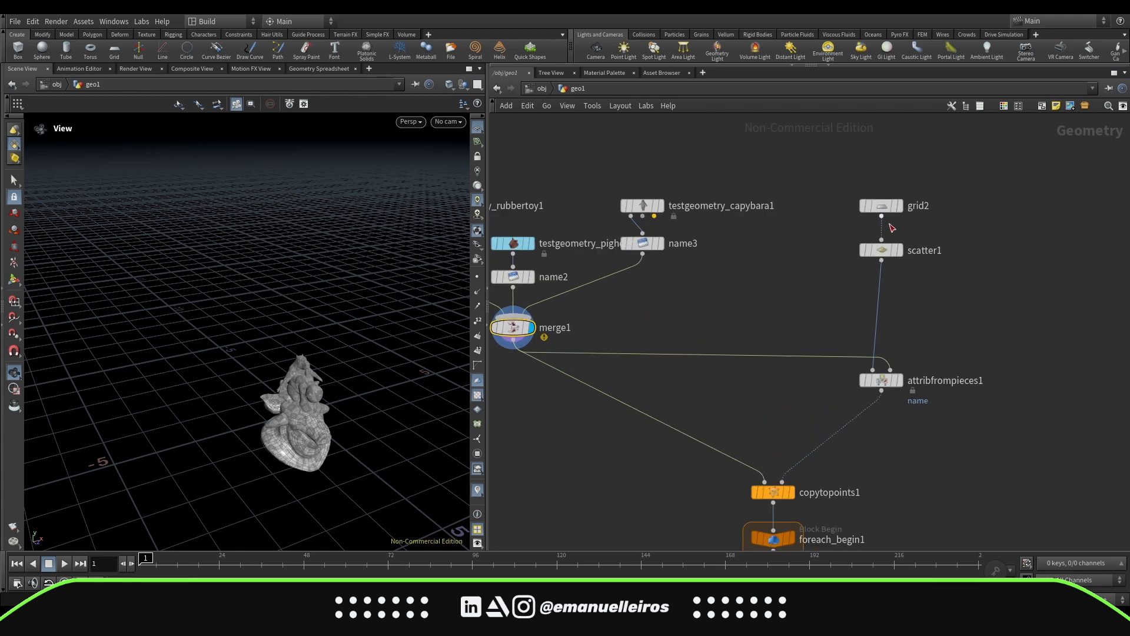
click(881, 205)
click(899, 206)
scroll(321, 369, down, 5)
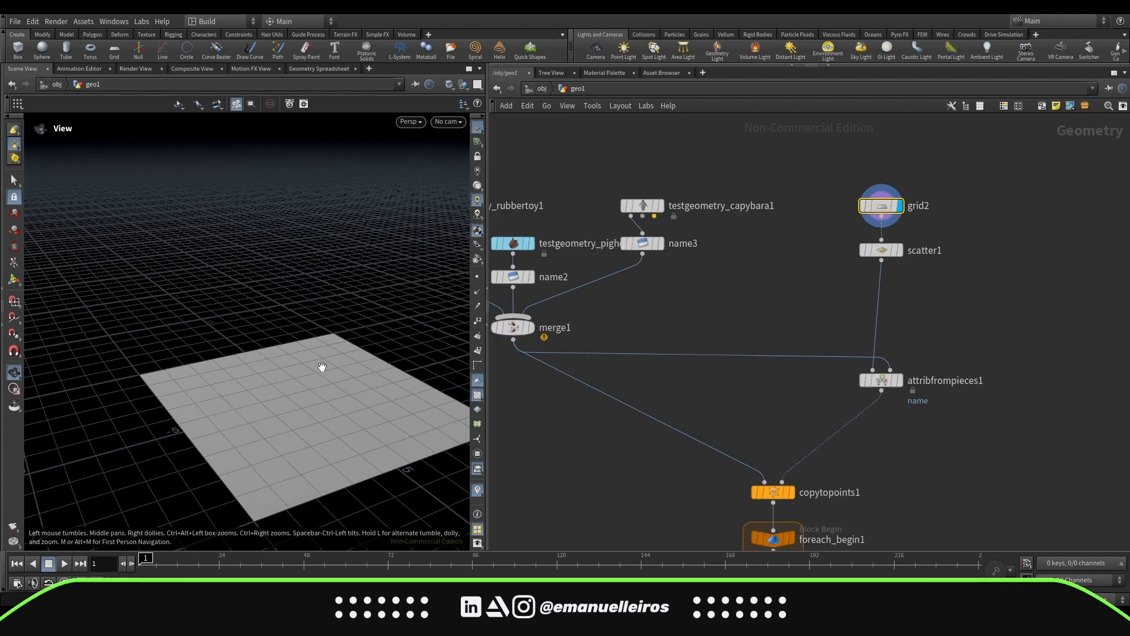
drag(320, 369, 366, 370)
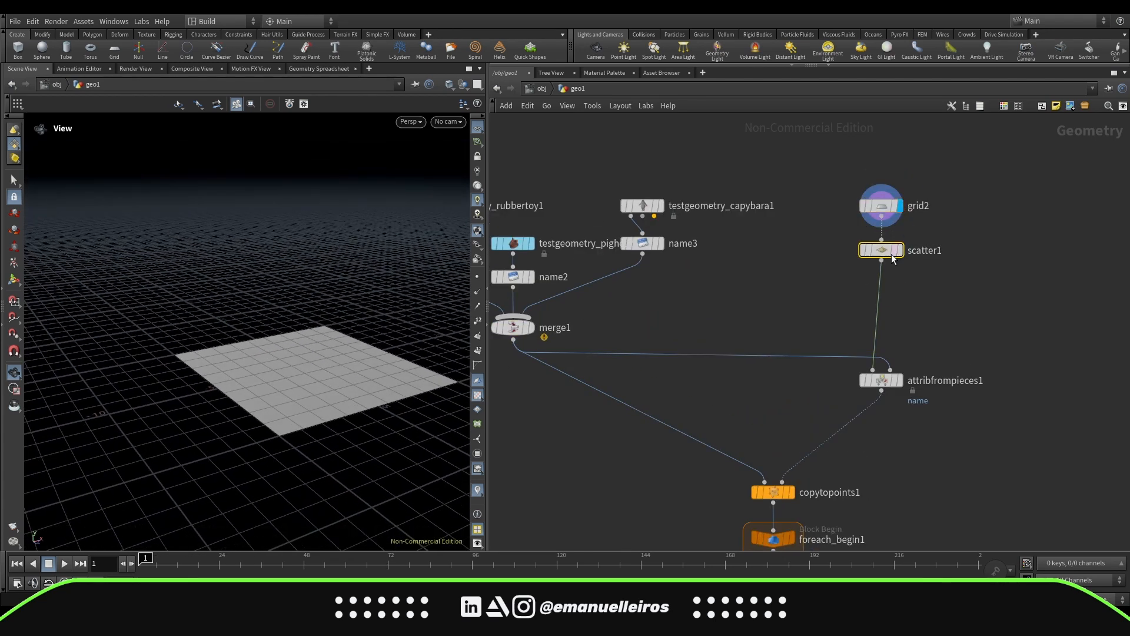
Step: Display the scattered points and review the Scatter node's Force Total Count and other settings
click(883, 252)
click(899, 251)
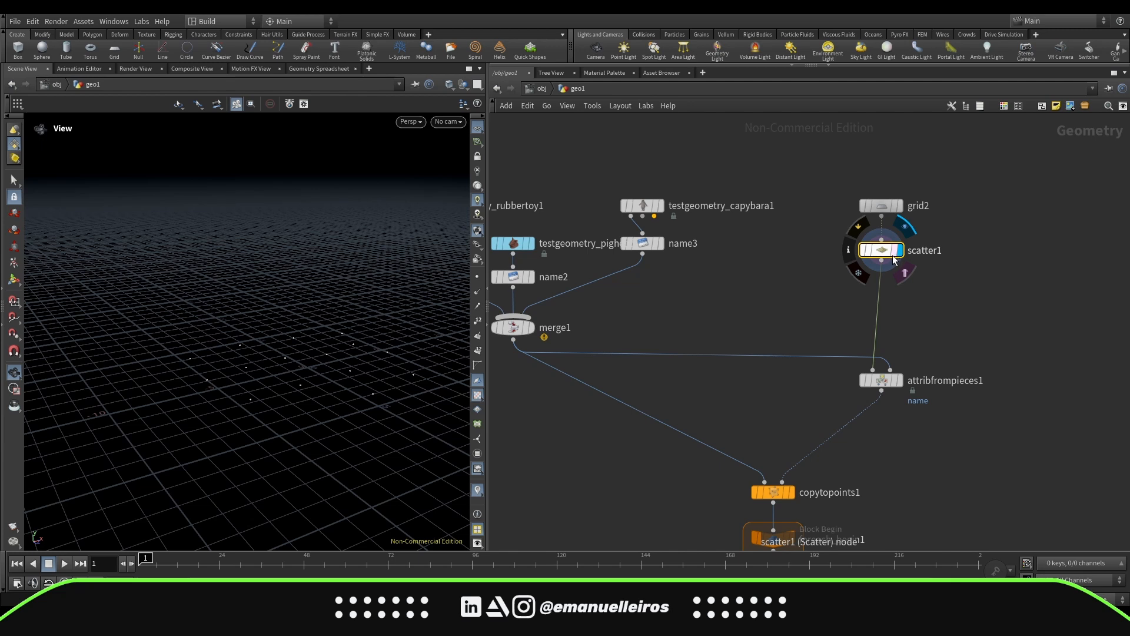
key(p)
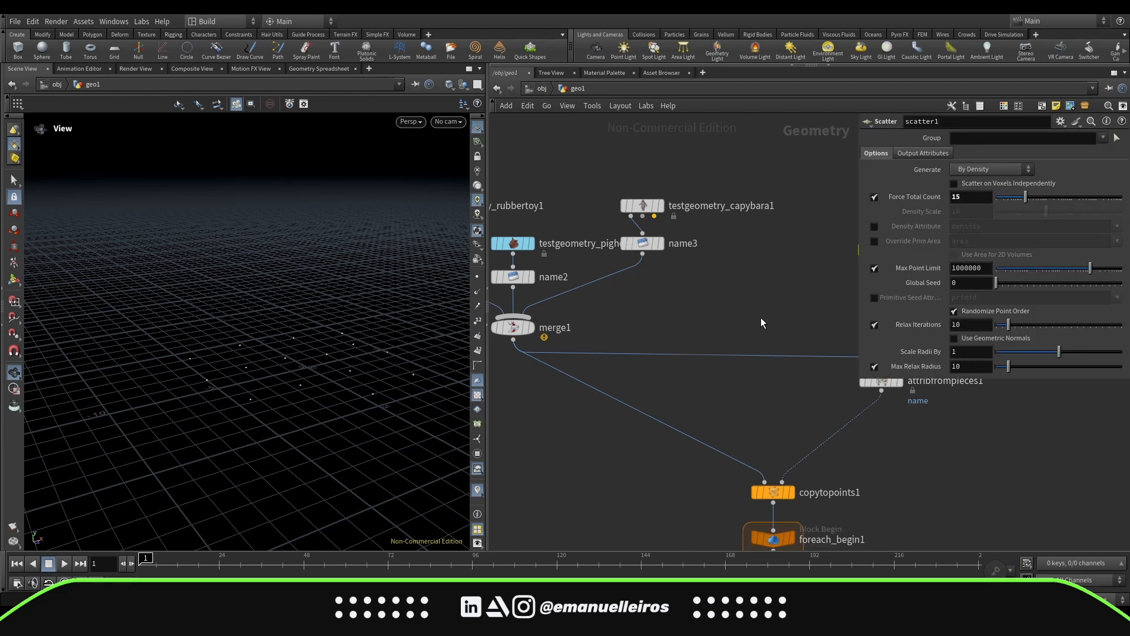
key(p)
Step: Display the output of the Attribute from Pieces node
middle_drag(916, 356, 905, 299)
click(883, 330)
click(890, 325)
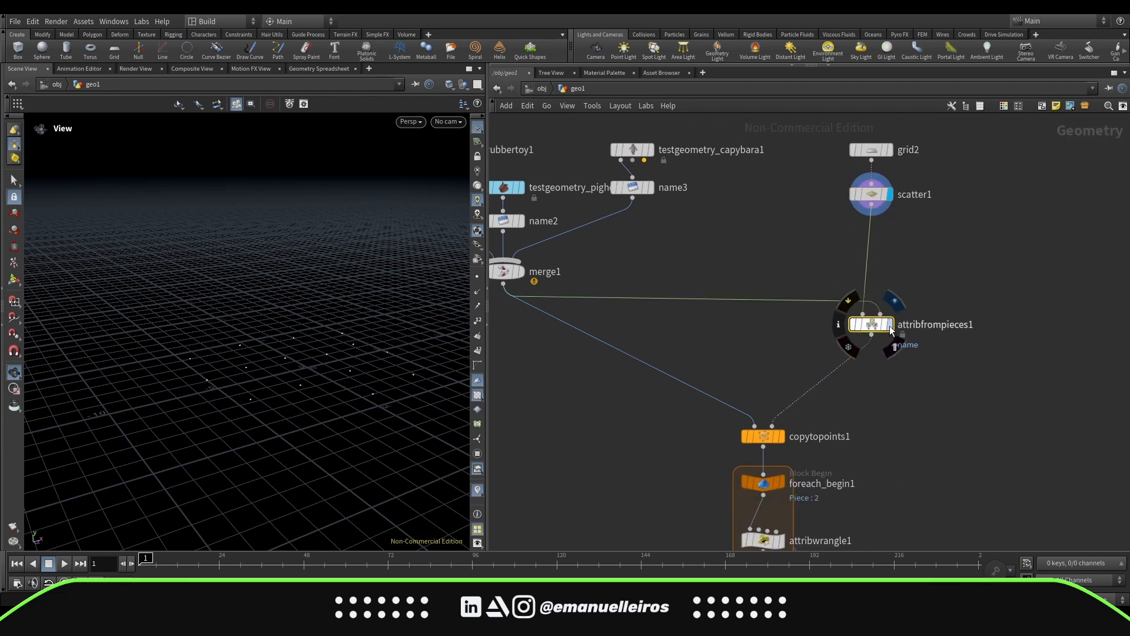
Step: Display the Copy to Points result and review the node's Piece Attribute setting
scroll(804, 349, down, 2)
middle_drag(800, 366, 824, 303)
scroll(814, 353, up, 3)
click(813, 339)
click(795, 344)
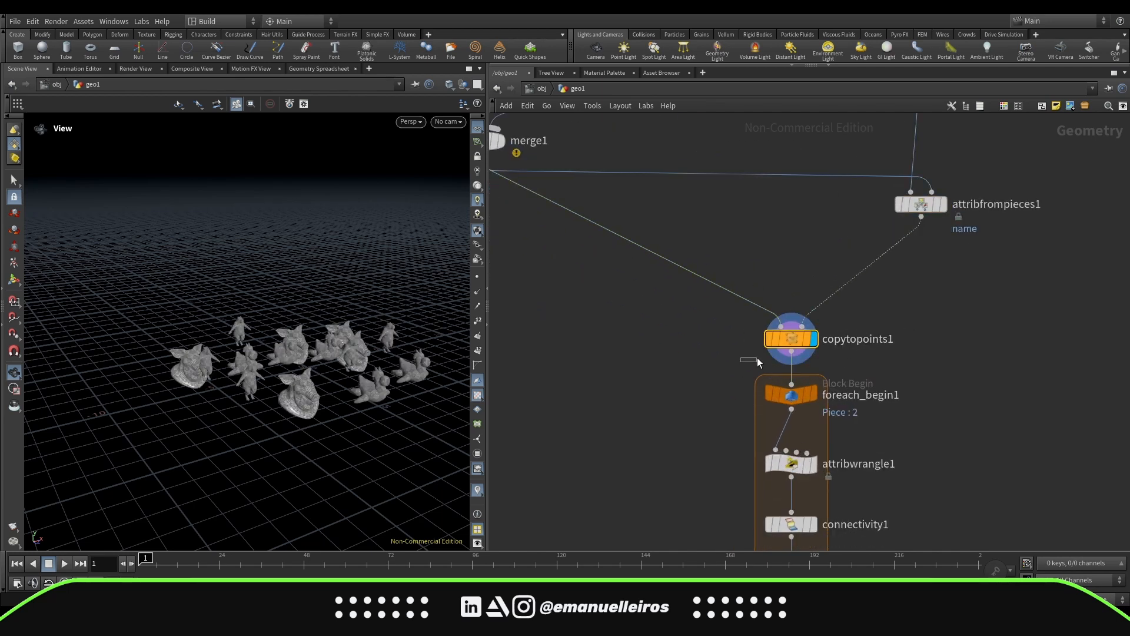
middle_drag(847, 312, 852, 328)
key(p)
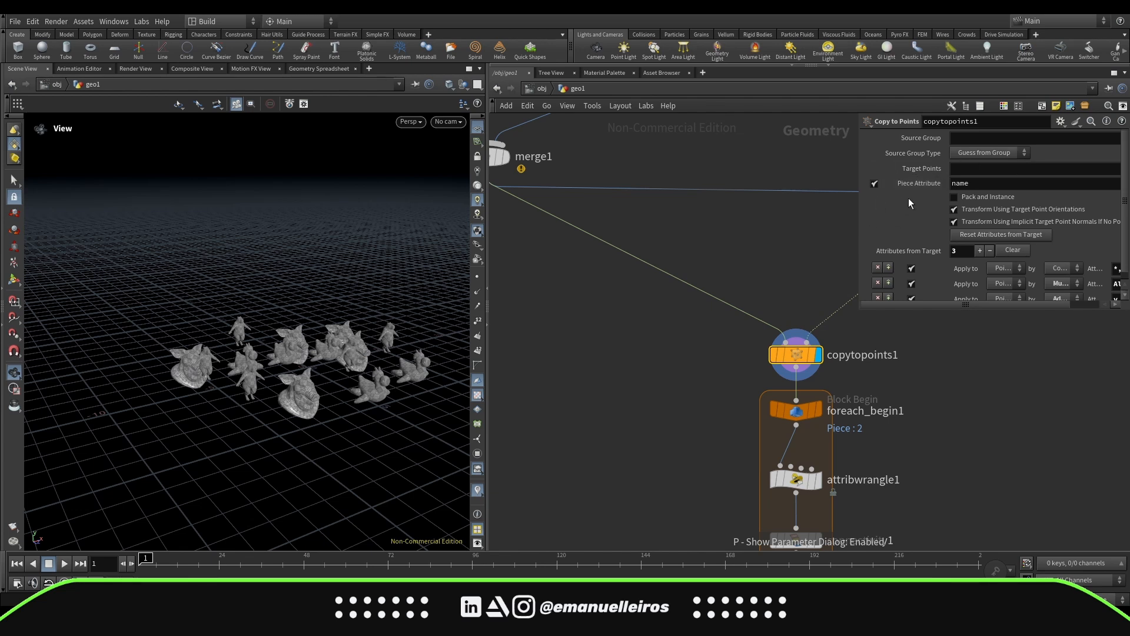
key(p)
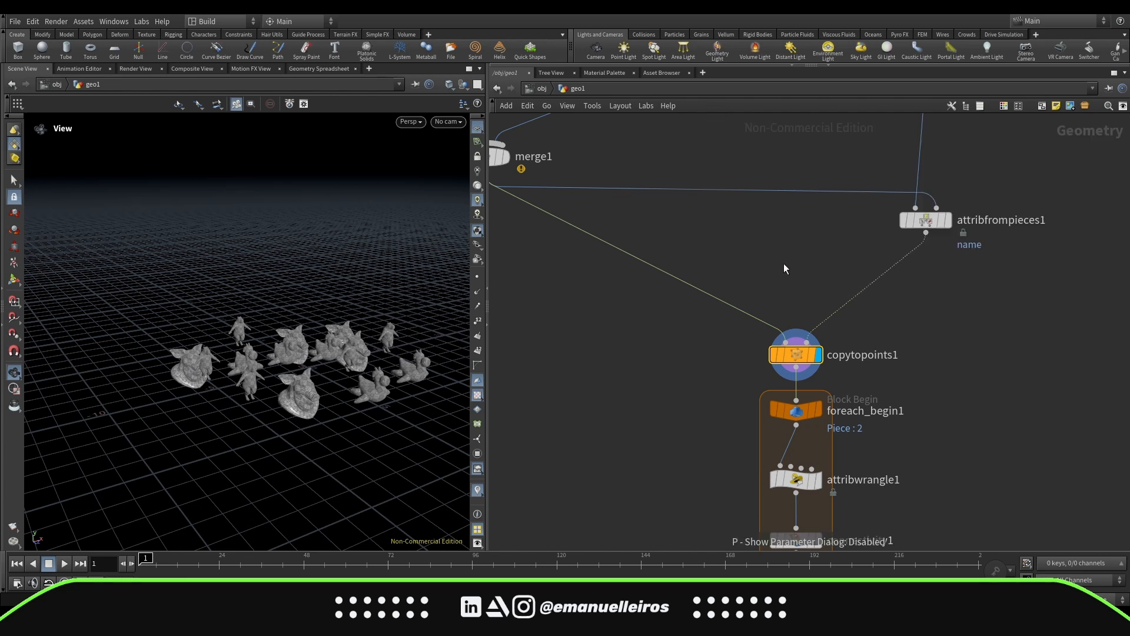
drag(221, 344, 291, 433)
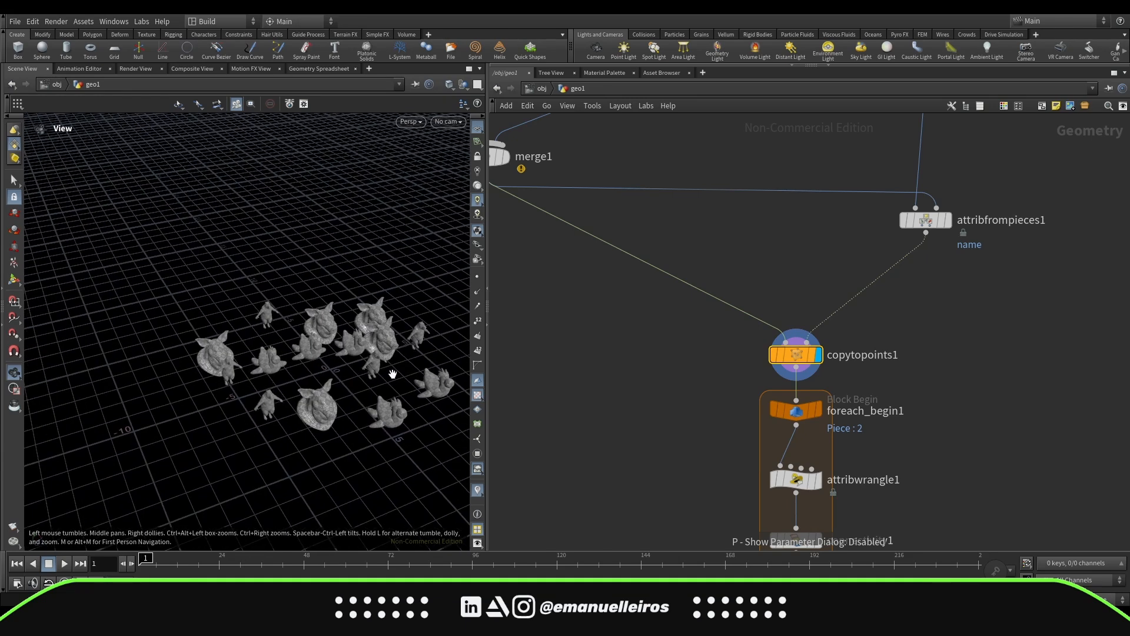
Step: Compare the merged source geometry with the Copy to Points result, ending with Copy to Points displayed
middle_drag(620, 342, 805, 421)
click(692, 235)
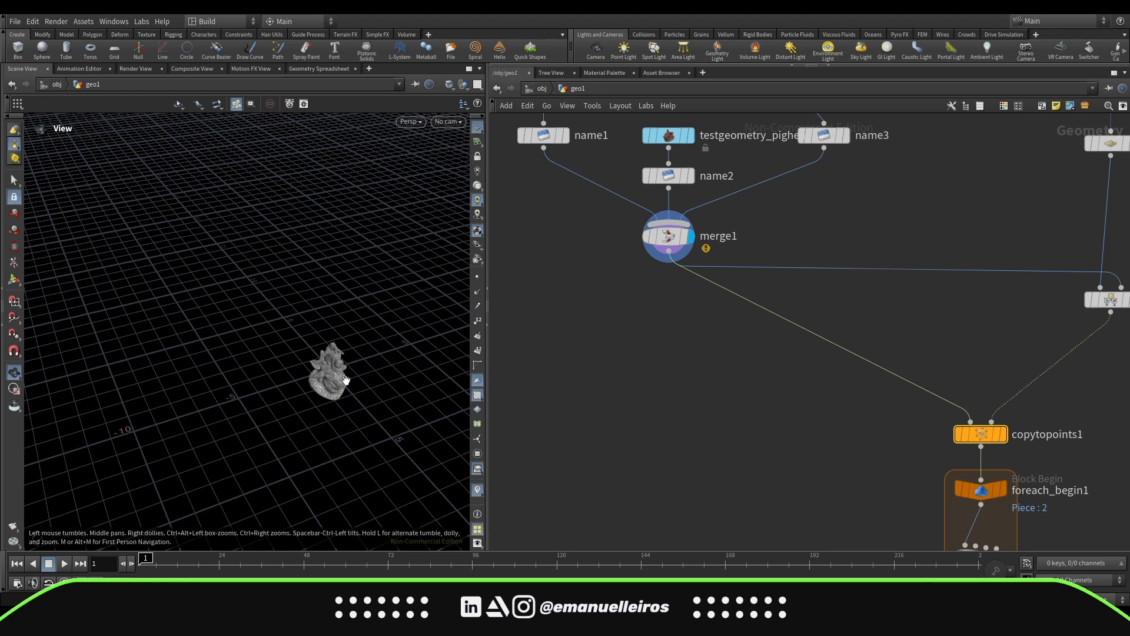
drag(328, 432, 365, 442)
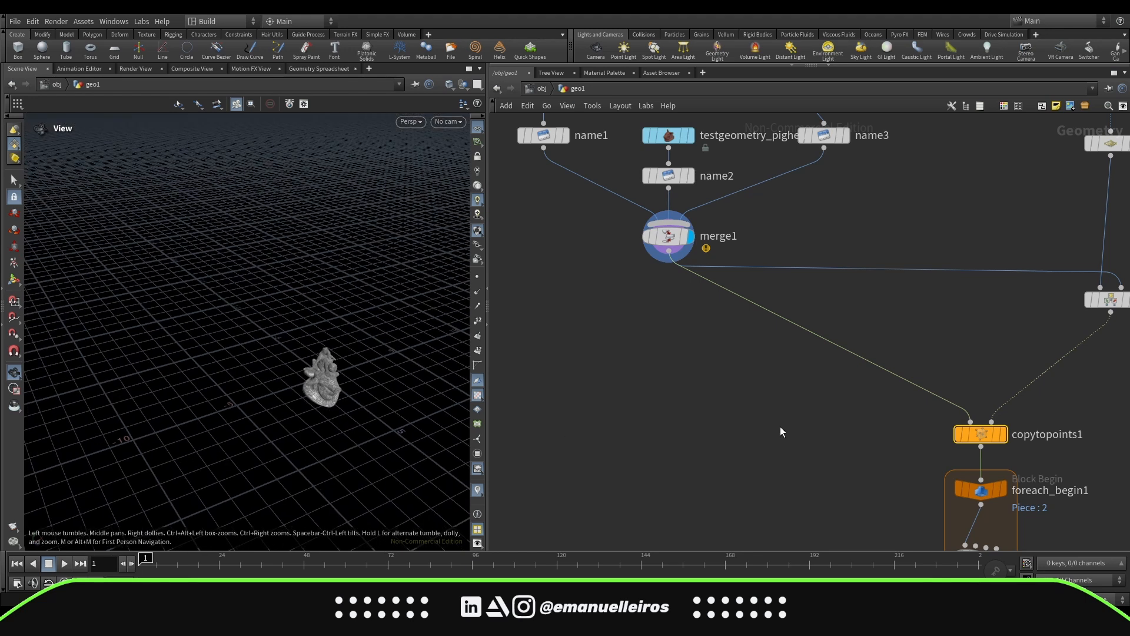
scroll(818, 425, down, 3)
middle_drag(817, 425, 784, 399)
click(928, 415)
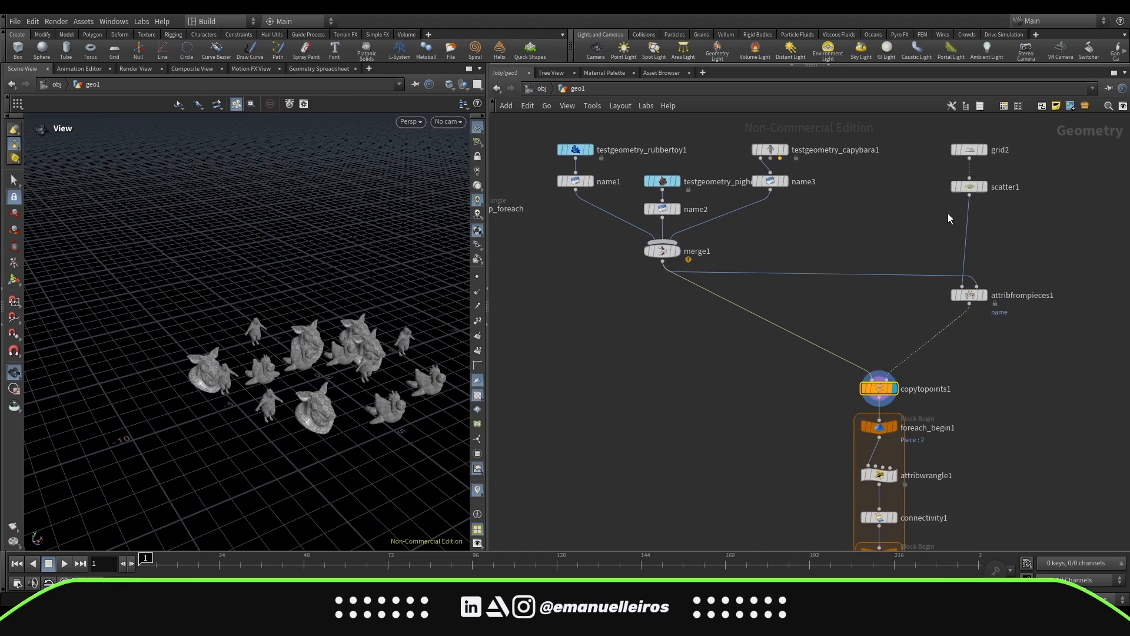
Step: Preview Copy to Points with Piece Attribute disabled, and turn it back on using name
key(p)
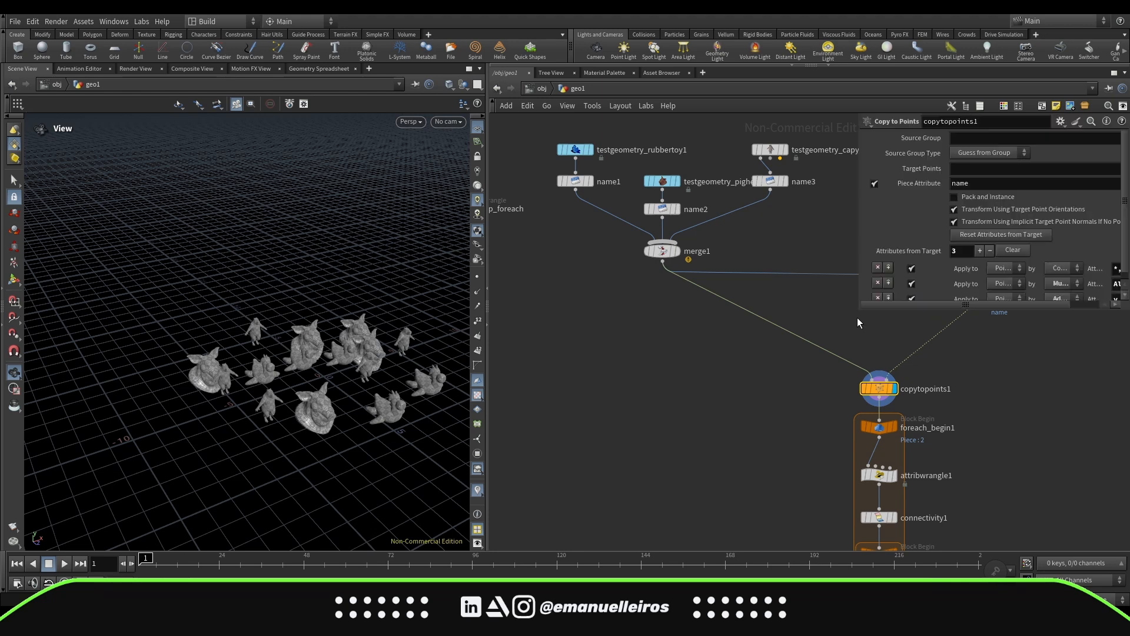
click(875, 184)
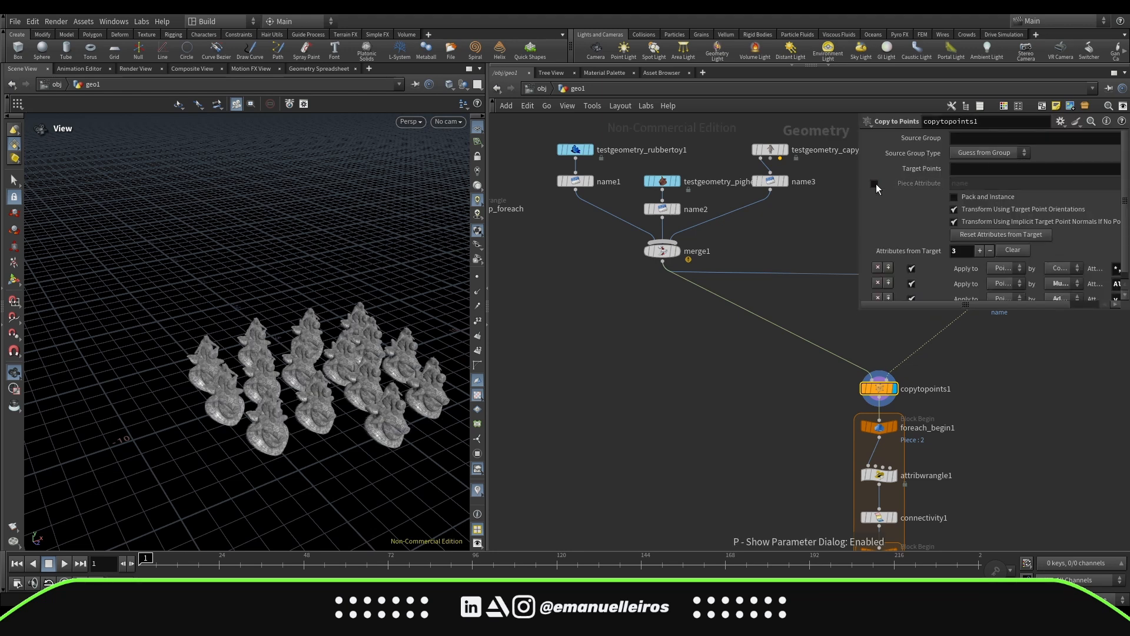
drag(330, 424, 345, 400)
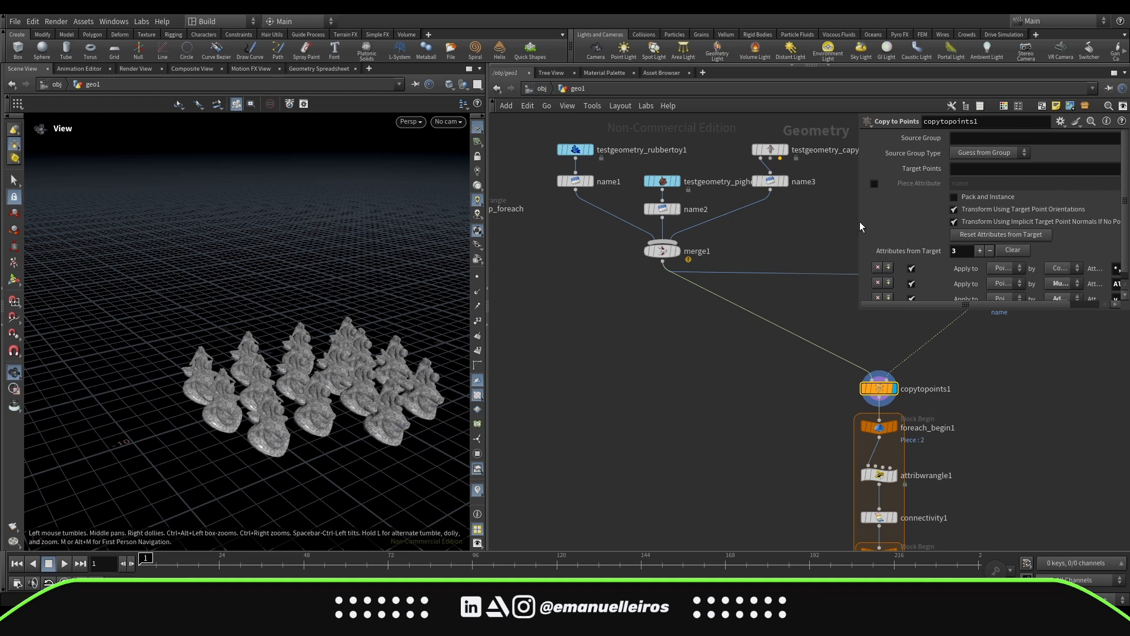
click(874, 184)
drag(350, 380, 354, 368)
middle_drag(354, 368, 271, 376)
drag(340, 350, 396, 364)
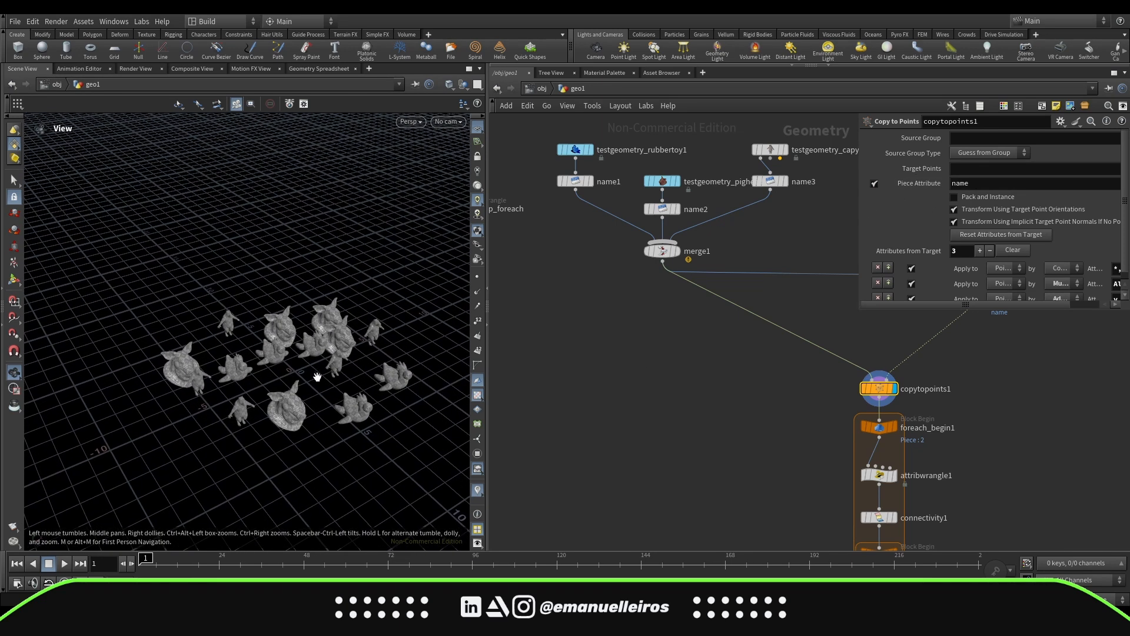
drag(325, 389, 355, 372)
Step: Search the available nodes for "for" to review the For-Each variants, without adding one
scroll(722, 412, down, 5)
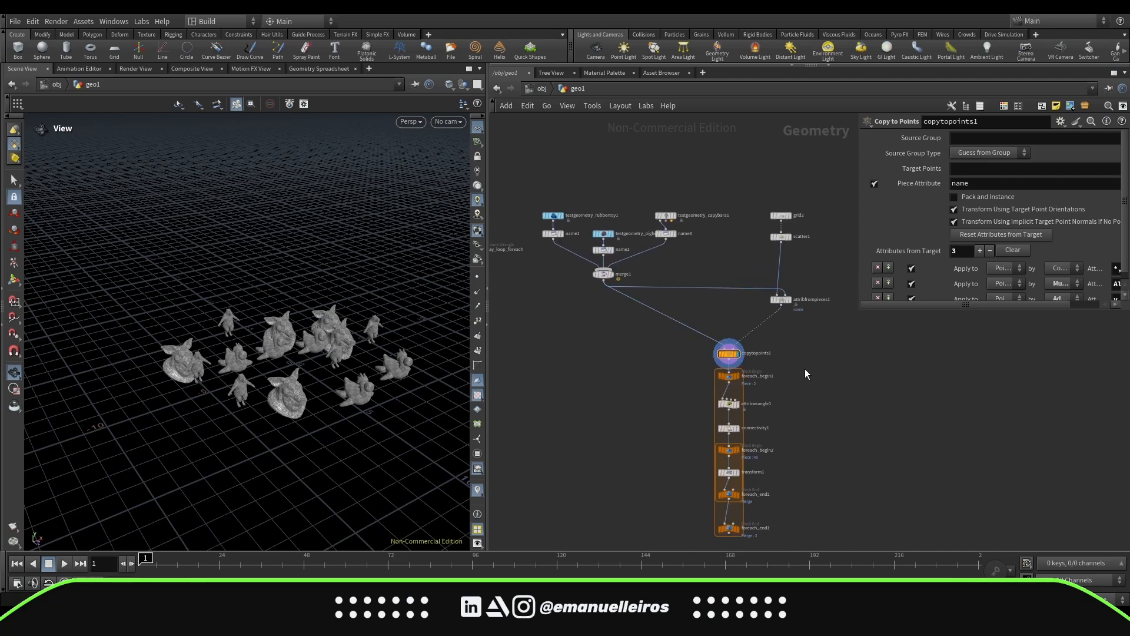
key(Tab)
text(for)
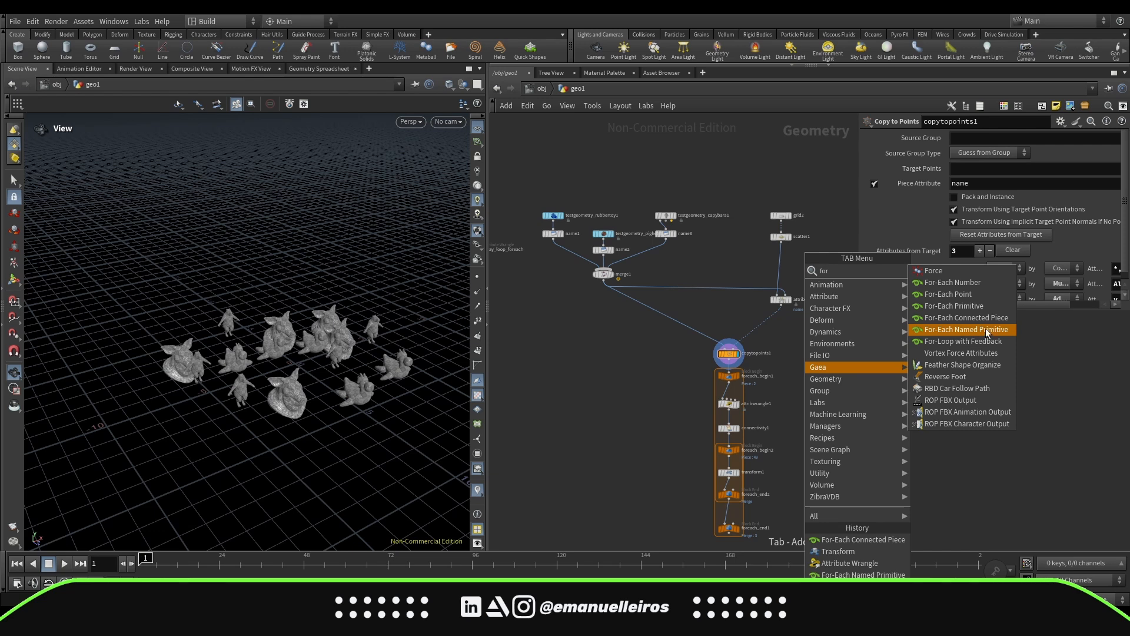
key(Escape)
Step: Display the foreach_end1 output and inspect the coloured copies from another angle
middle_drag(656, 444, 655, 377)
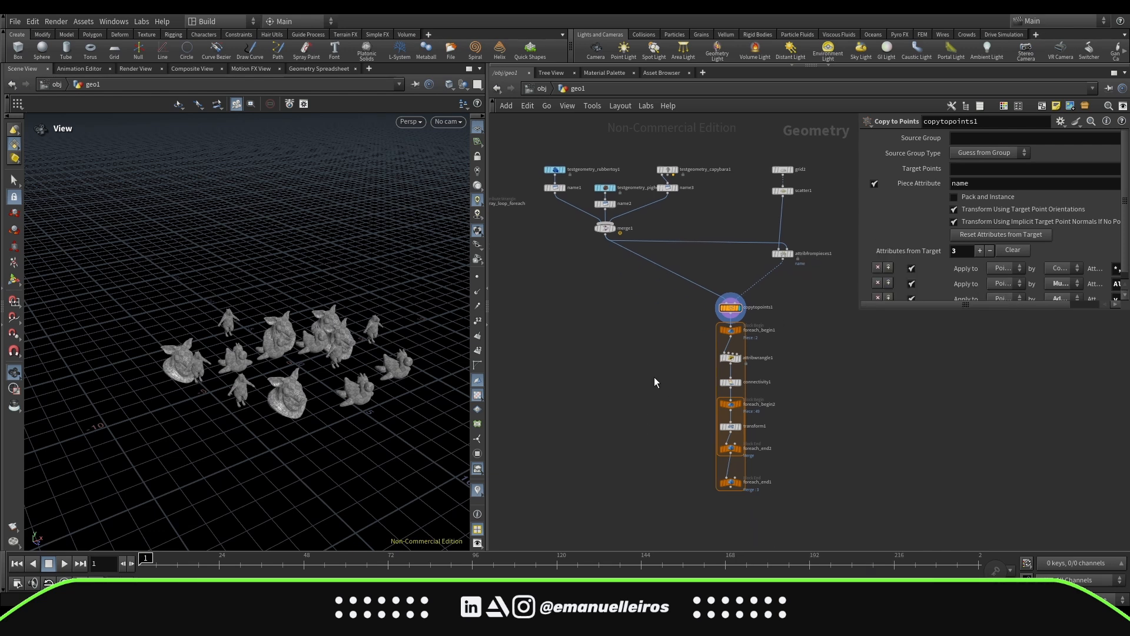
scroll(710, 473, up, 8)
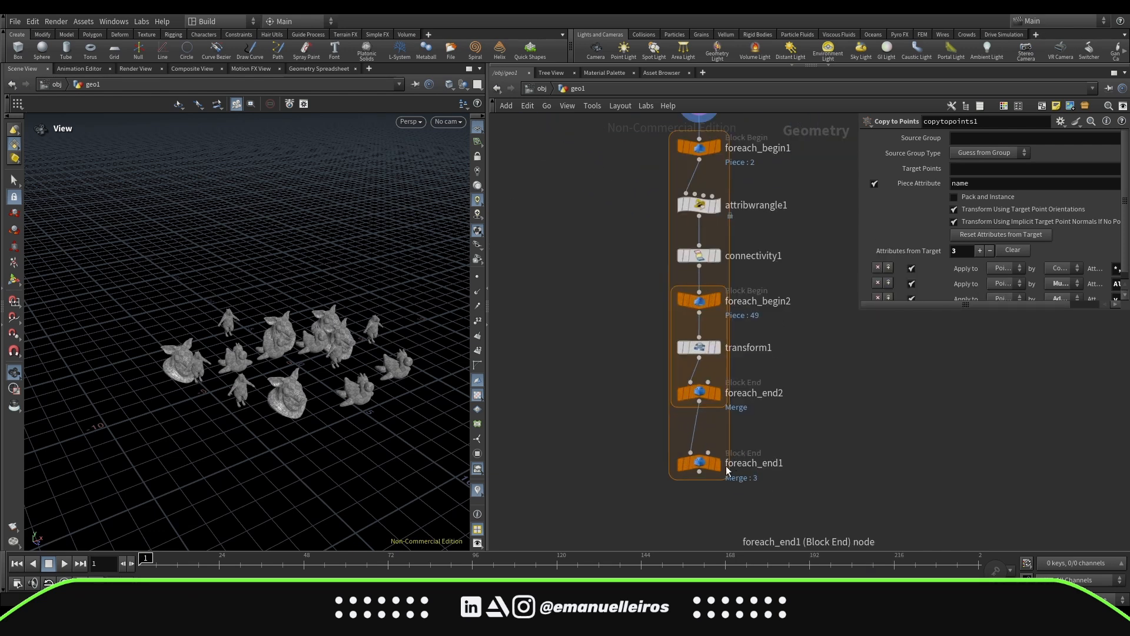
click(722, 439)
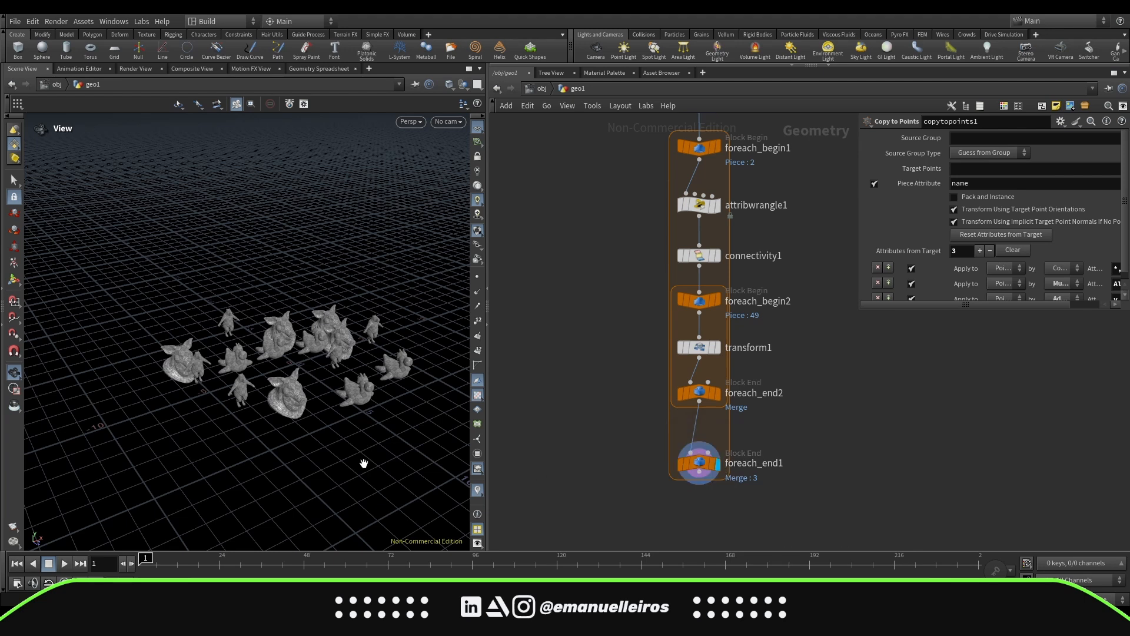
mouse_move(285, 436)
mouse_down()
mouse_move(336, 457)
mouse_move(264, 437)
mouse_up()
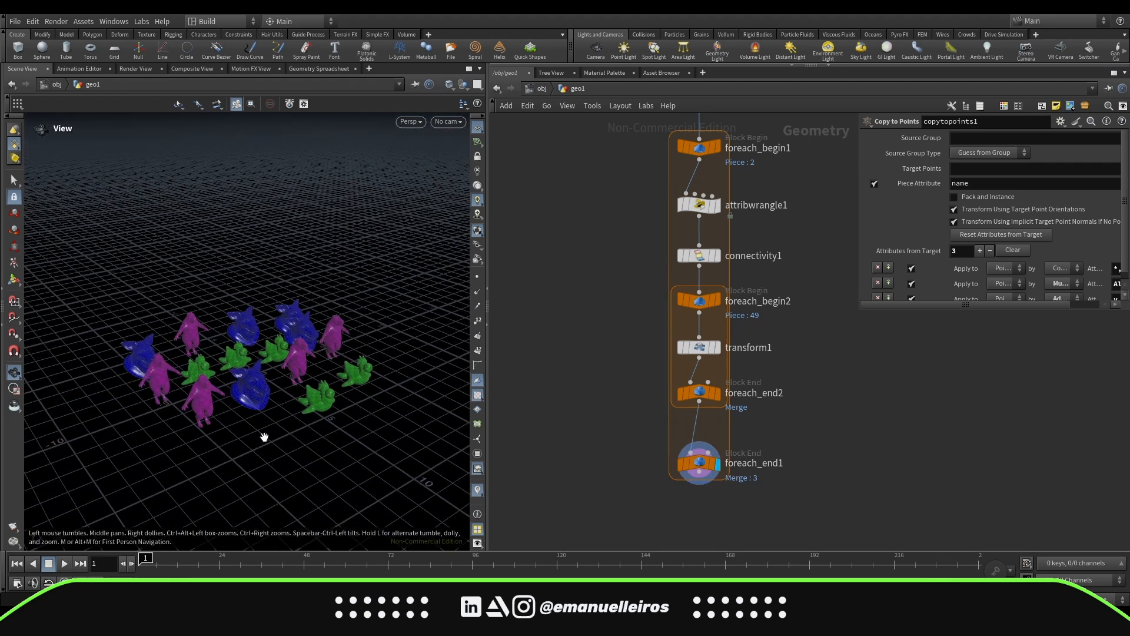
middle_drag(323, 349, 325, 376)
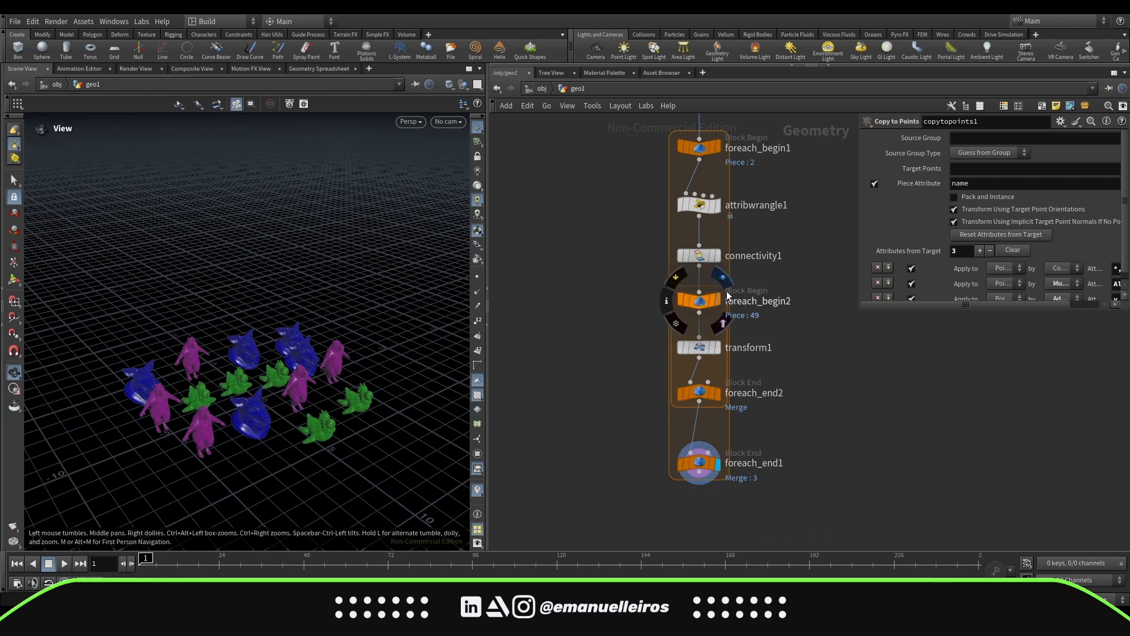
Step: Display attribwrangle1 inside the outer loop and examine its name-based VEX code alongside the resulting pieces
middle_drag(772, 311, 774, 338)
click(720, 234)
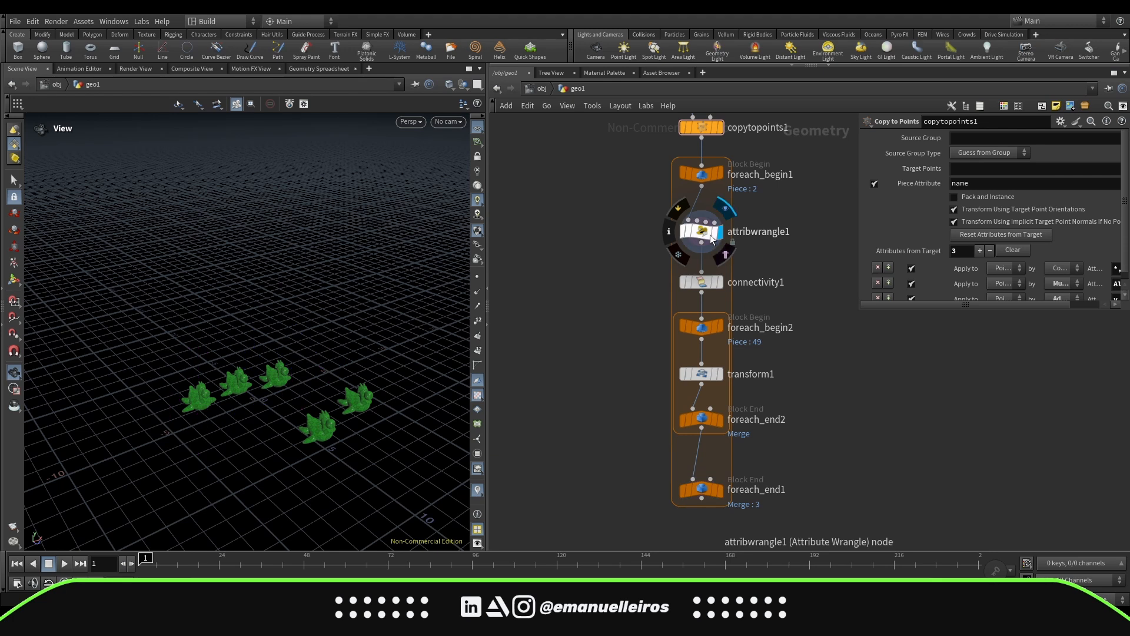
click(709, 234)
drag(250, 412, 348, 423)
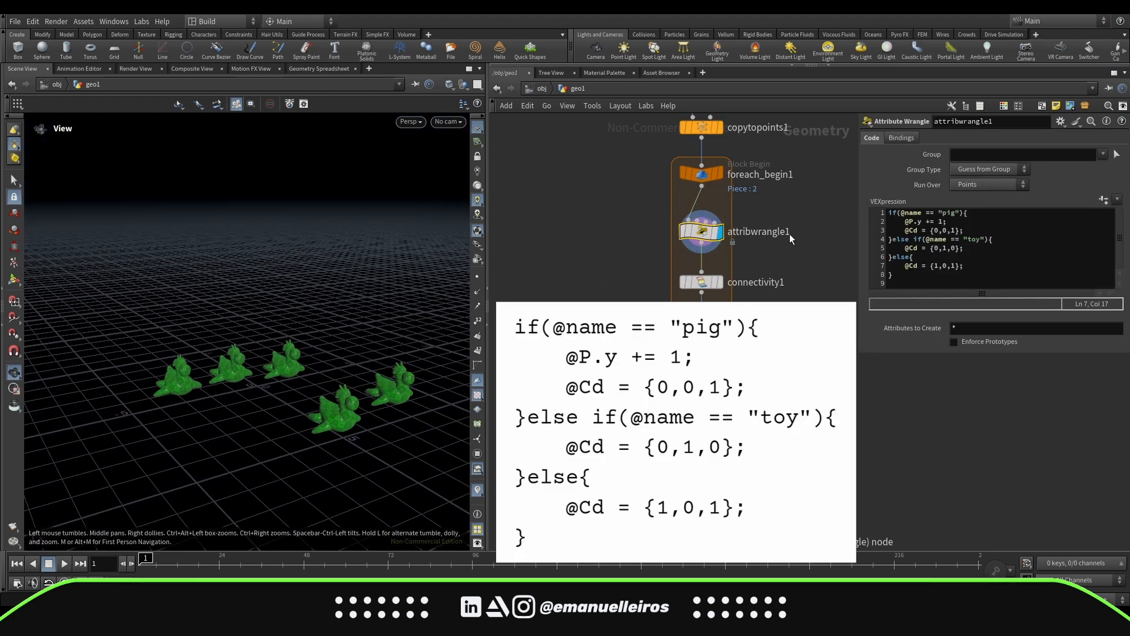
middle_drag(772, 257, 761, 283)
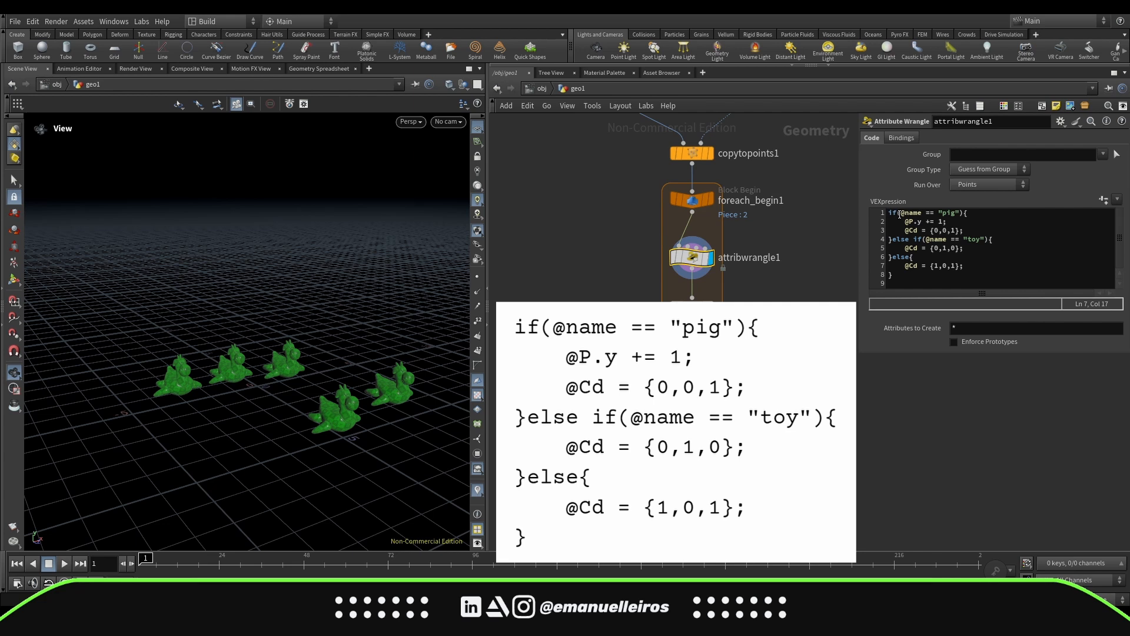
drag(402, 407, 398, 398)
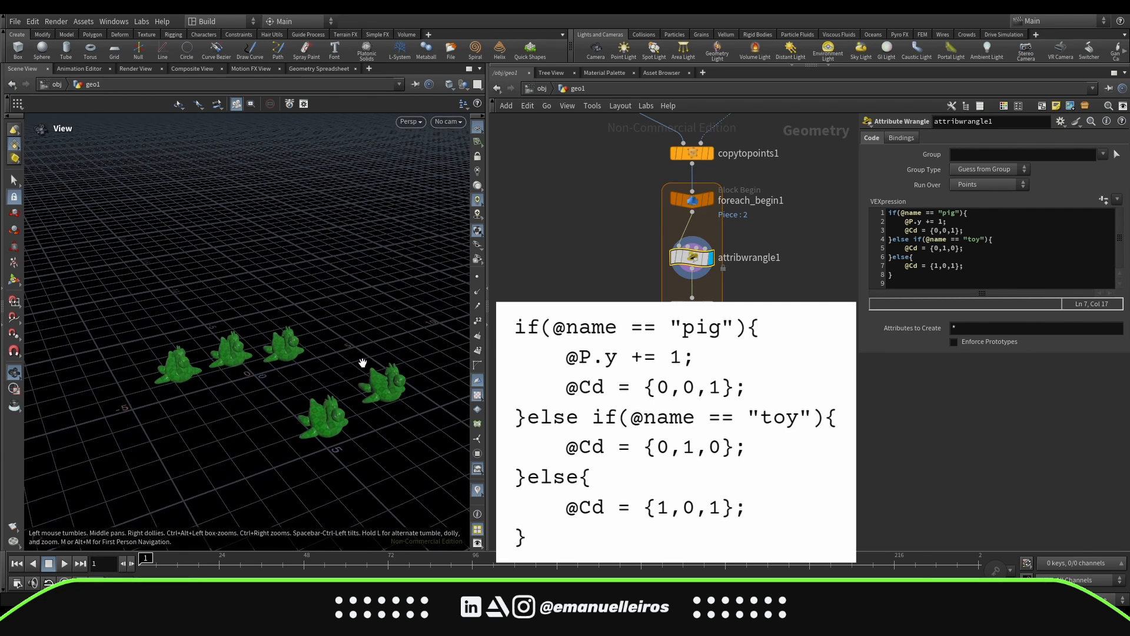
drag(362, 363, 356, 378)
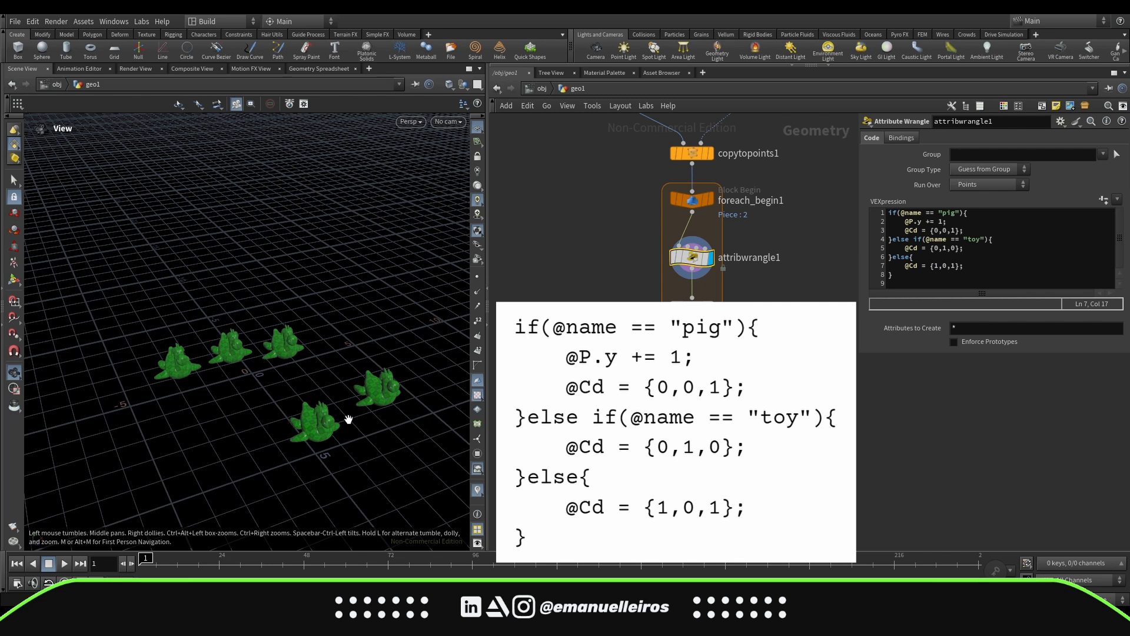
drag(348, 420, 371, 386)
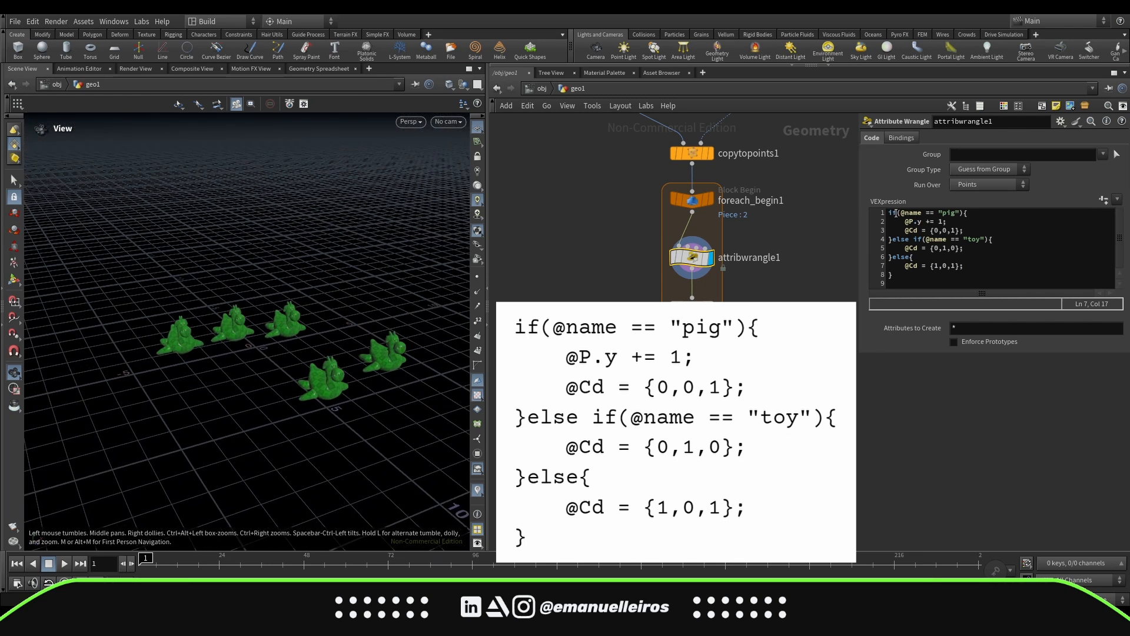
Step: Review the "pig" condition and its @P.y += 1 line in attribwrangle1's VEX code
drag(890, 213, 967, 211)
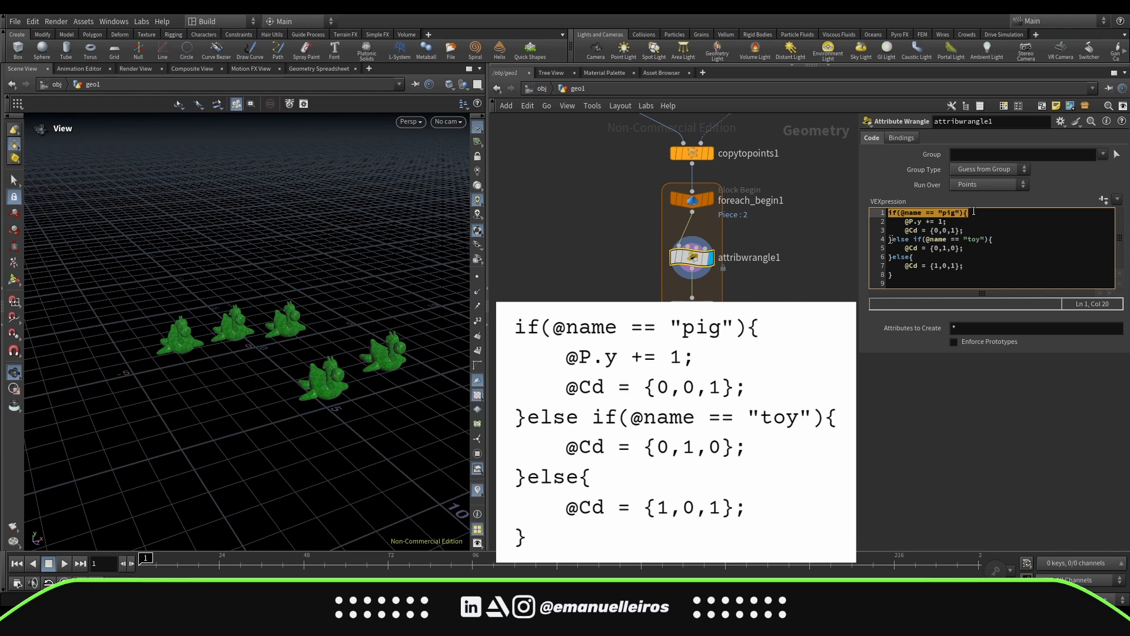
click(946, 221)
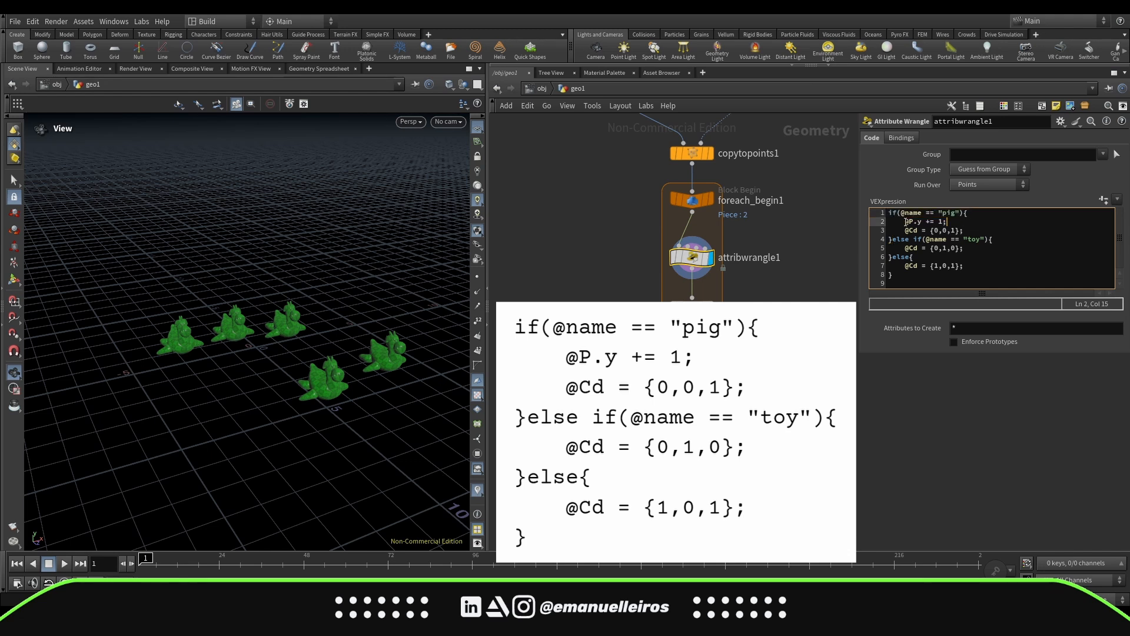
drag(906, 222, 952, 223)
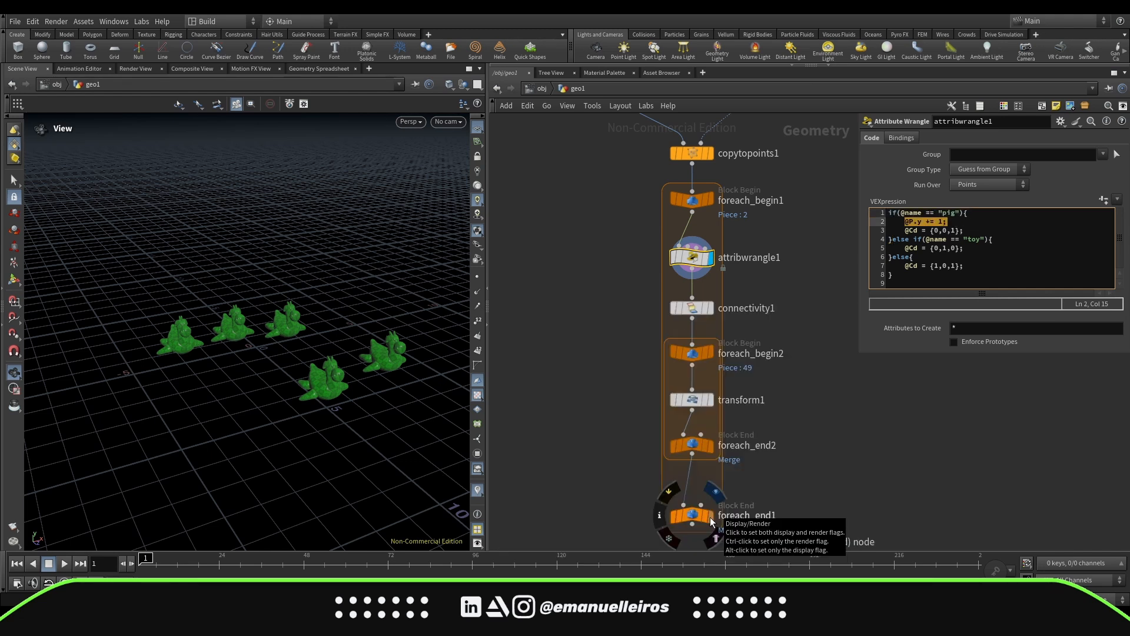
Step: Display foreach_end1 and enable Single Pass on it with a value of 1
click(712, 516)
click(874, 259)
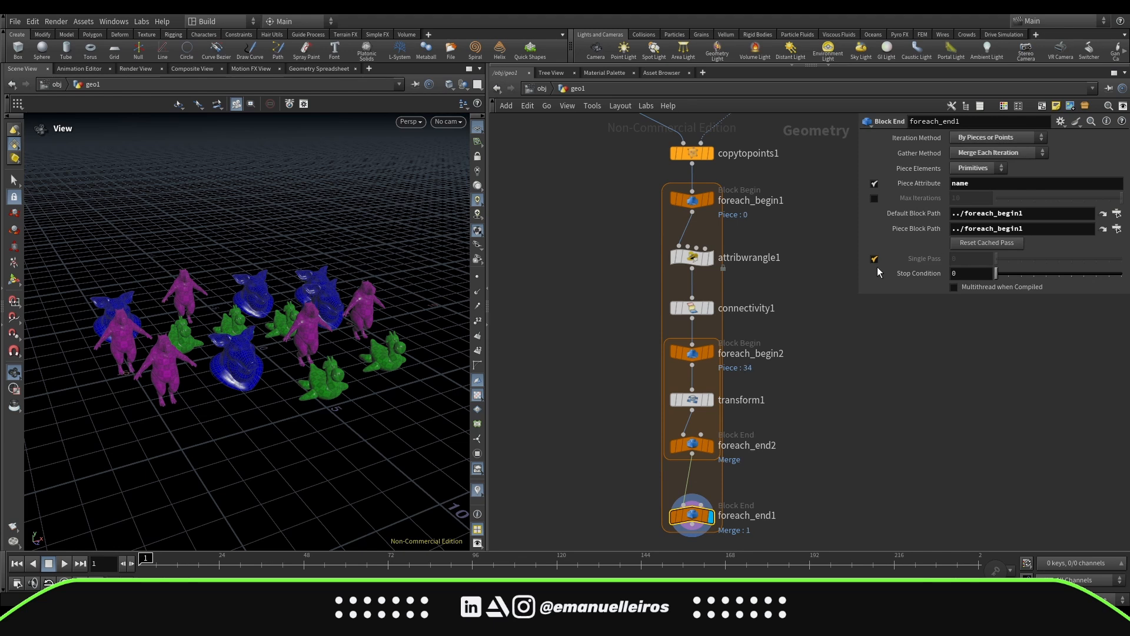
drag(997, 259, 1011, 259)
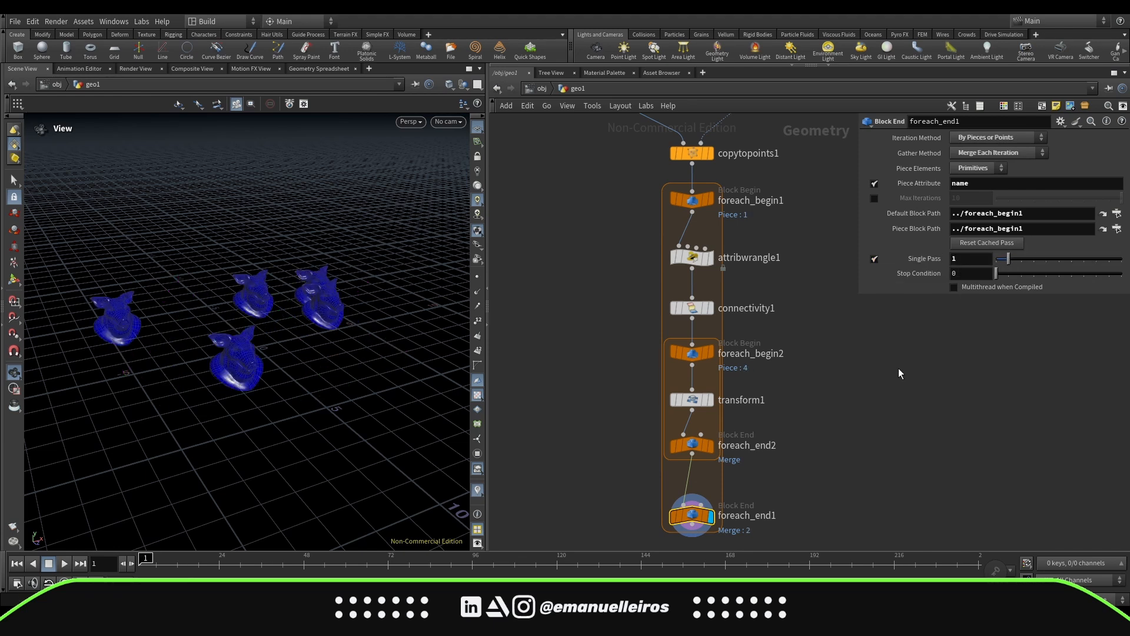
Step: Display attribwrangle1 for the isolated pass and inspect the pig heads with its code open
middle_drag(780, 369, 787, 391)
click(720, 284)
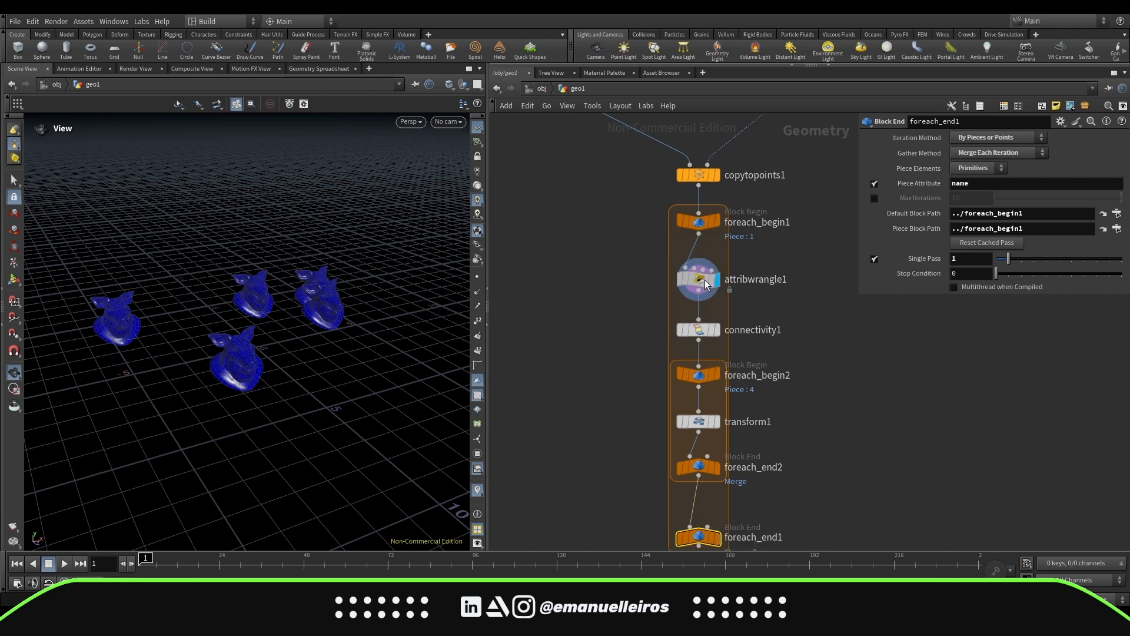
click(705, 280)
drag(346, 395, 362, 412)
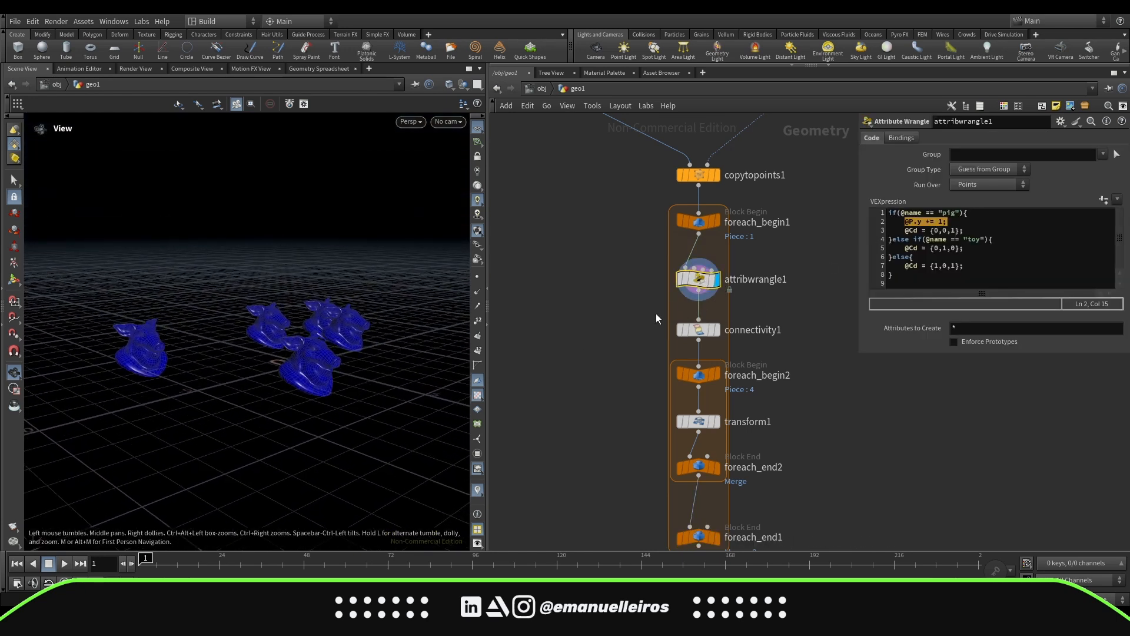
Step: Compare the pig heads with attribwrangle1 bypassed and active, and review the "pig" condition in its code
click(677, 265)
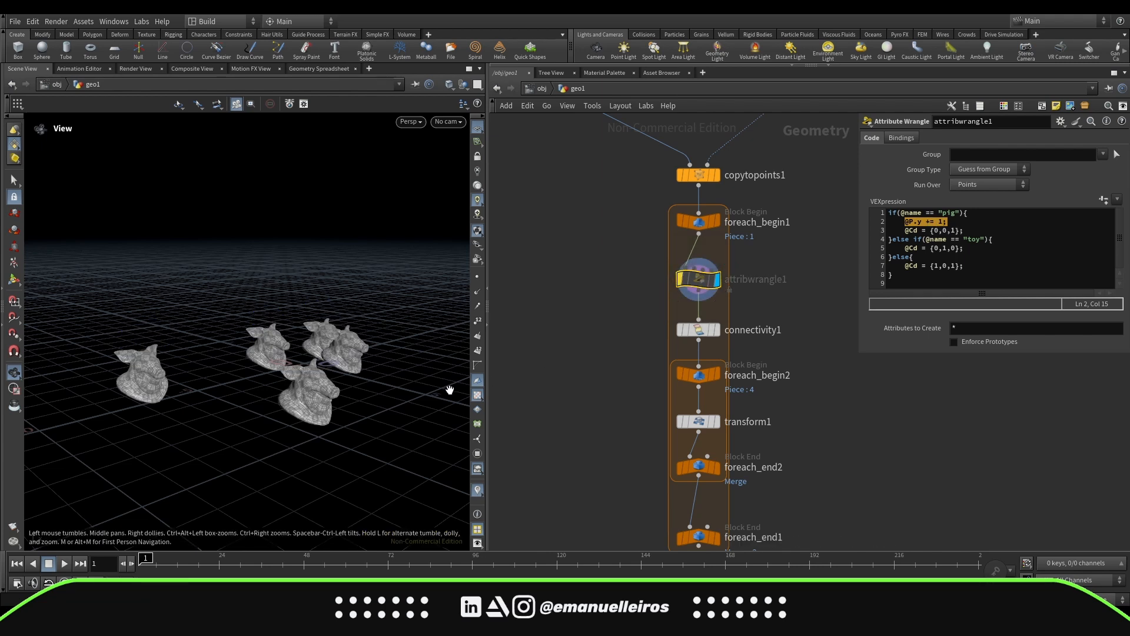
drag(439, 399, 412, 408)
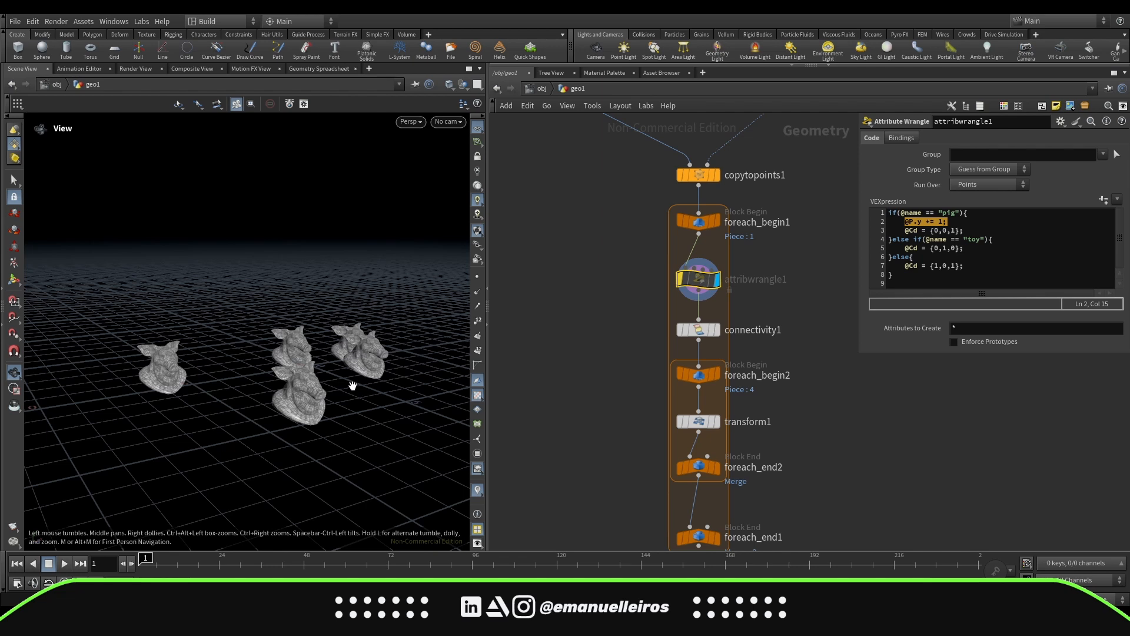
drag(351, 383, 373, 430)
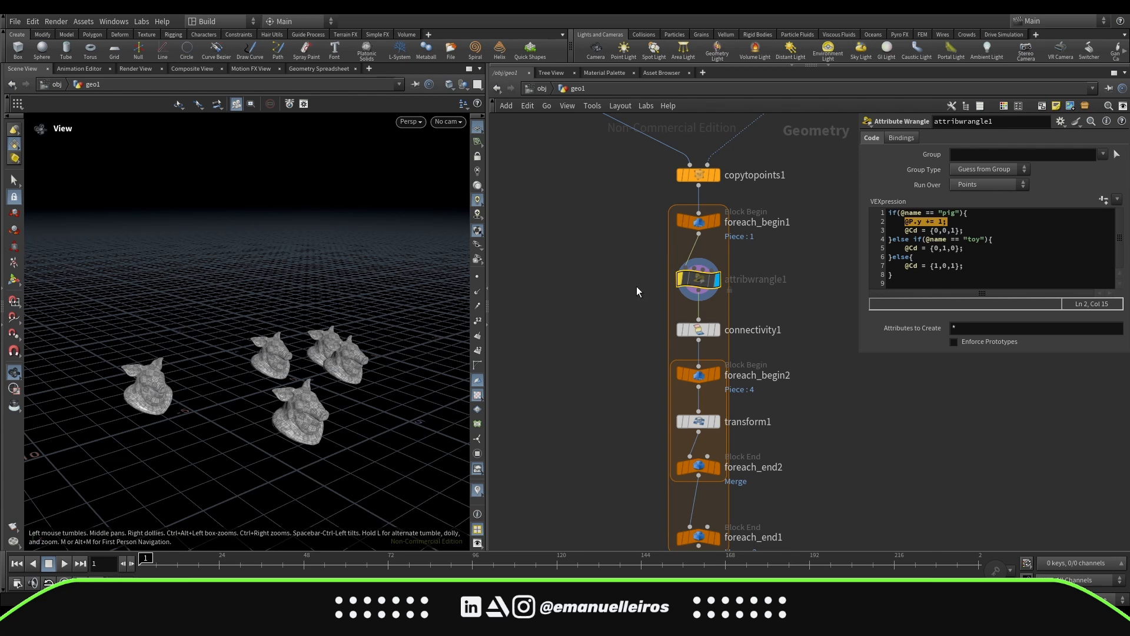
click(673, 260)
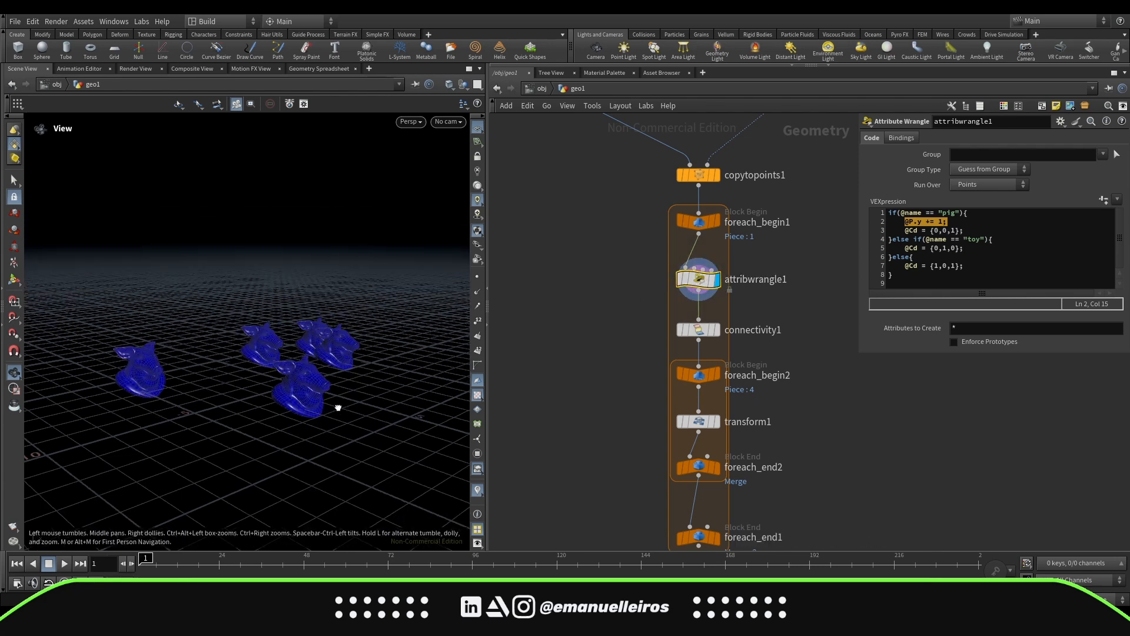
drag(338, 407, 353, 389)
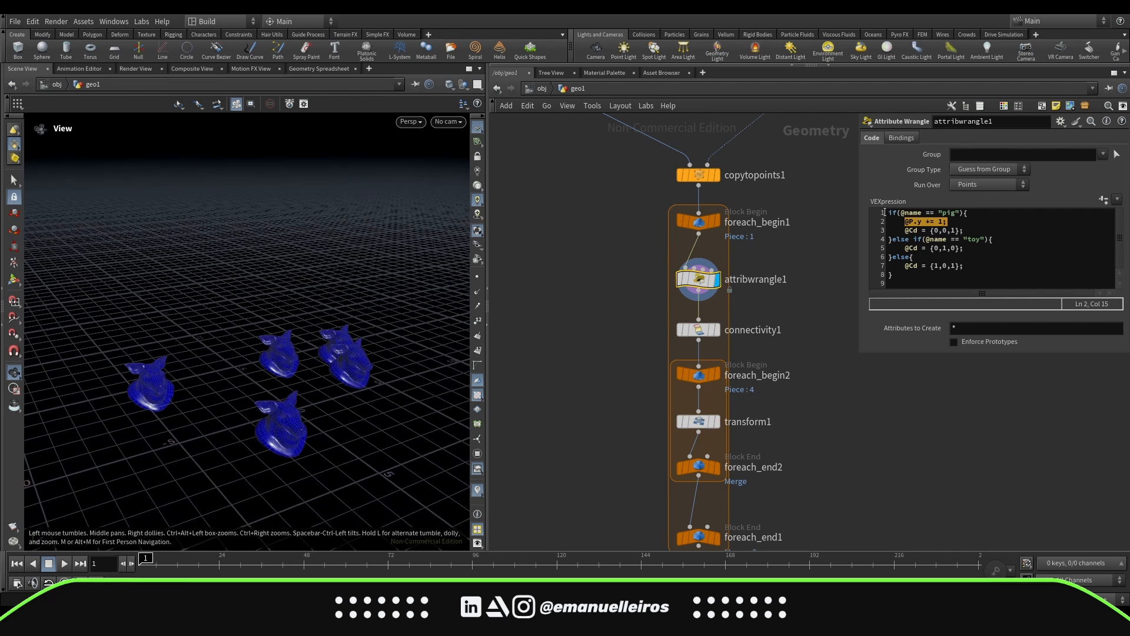
drag(885, 212, 971, 212)
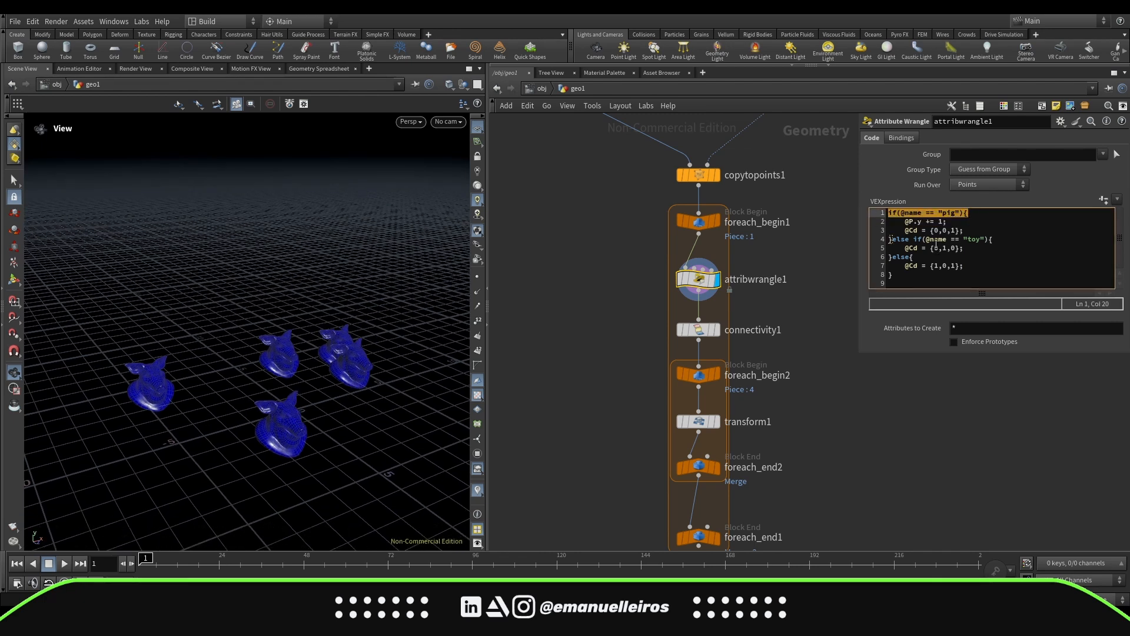
Step: Set foreach_end1's Single Pass to 0 and display its output to inspect the capybaras
scroll(686, 387, down, 2)
middle_drag(712, 486, 703, 442)
scroll(703, 441, up, 3)
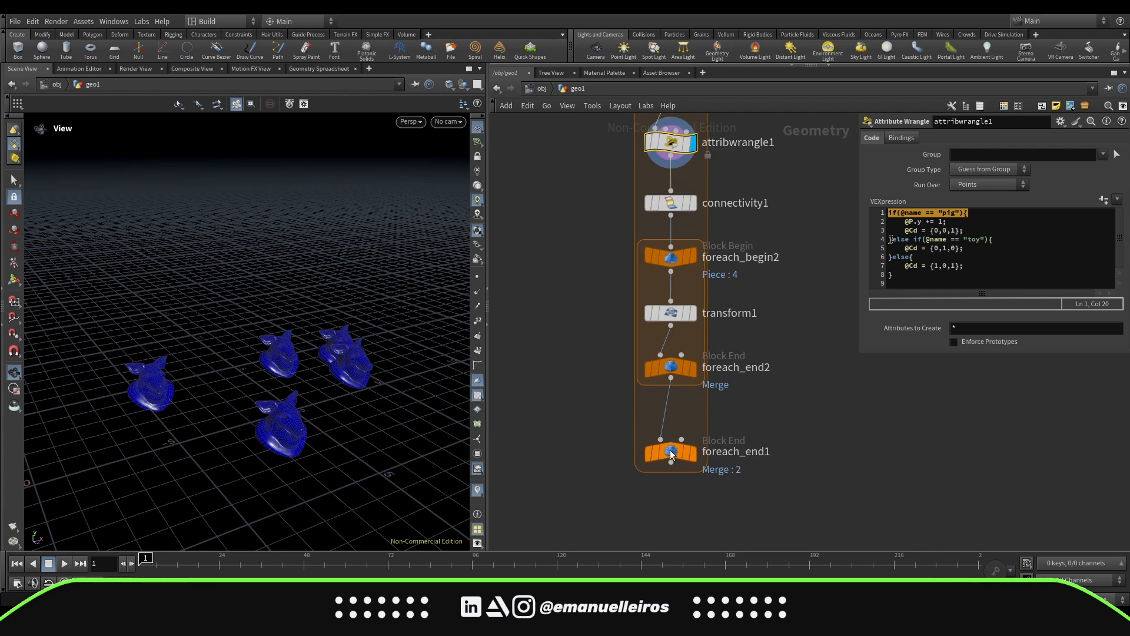
click(670, 450)
middle_drag(768, 412, 778, 463)
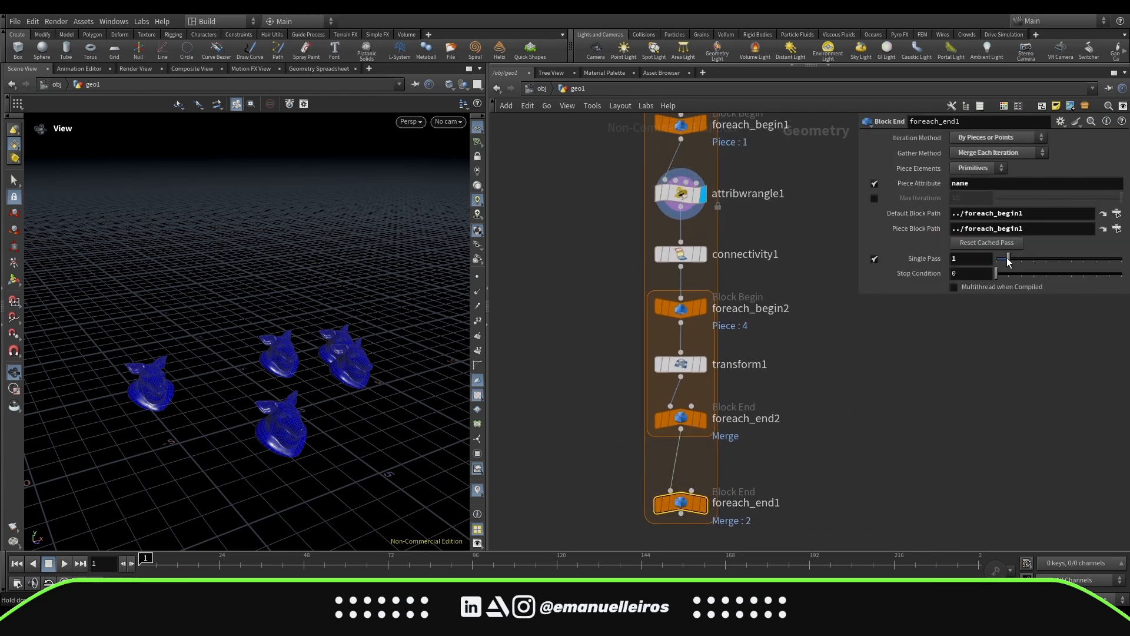
mouse_move(1008, 259)
mouse_down()
mouse_move(983, 259)
mouse_move(1008, 259)
mouse_move(995, 259)
mouse_up()
mouse_move(687, 508)
drag(316, 499, 354, 418)
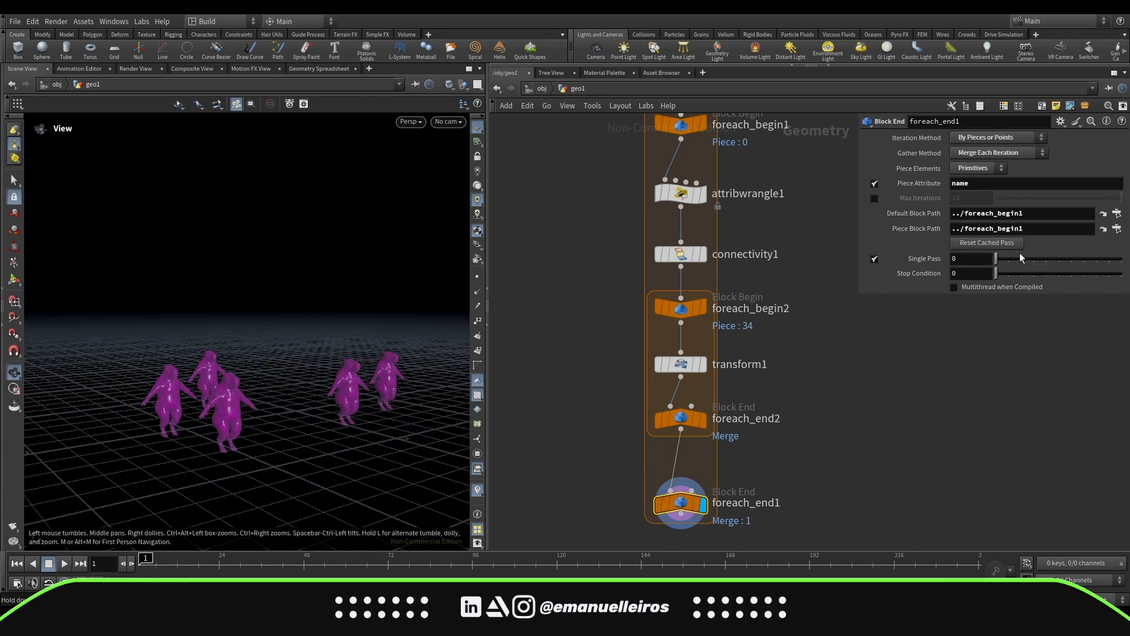
Step: Try a different Single Pass value on foreach_end1, undo the change, and view the capybaras again
drag(995, 259, 1021, 259)
drag(409, 369, 361, 396)
key(ctrl+z)
key(ctrl+z)
drag(202, 422, 308, 386)
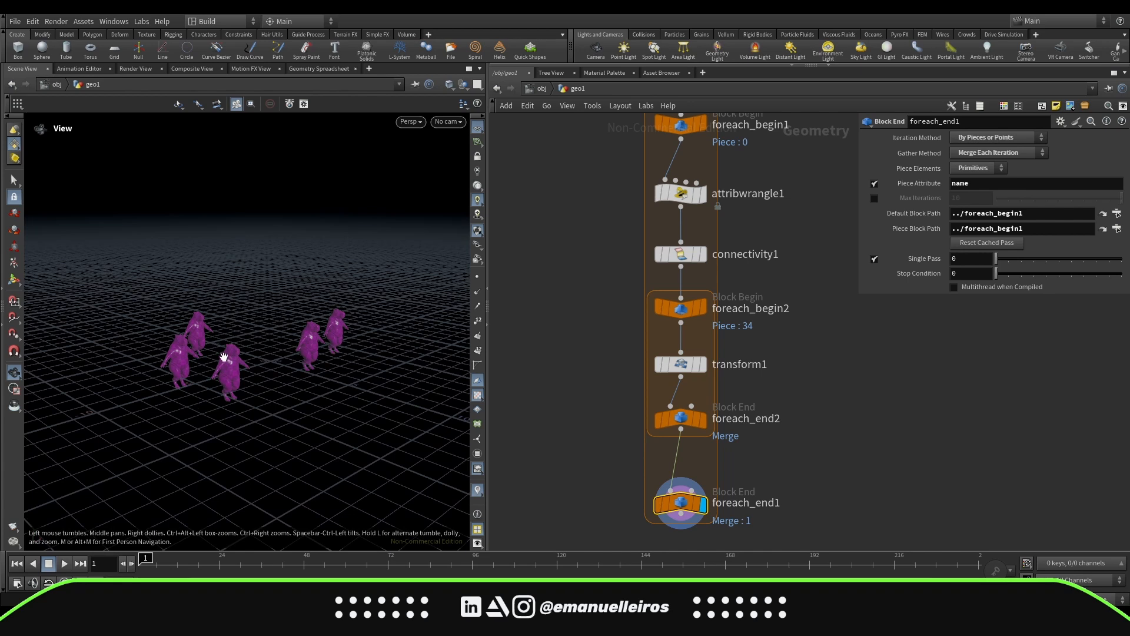
drag(198, 376, 243, 401)
Step: Duplicate transform1 outside the inner loop, feed the copy from attribwrangle1, and display it to inspect the capybaras' scaling
alt+drag(683, 361, 653, 212)
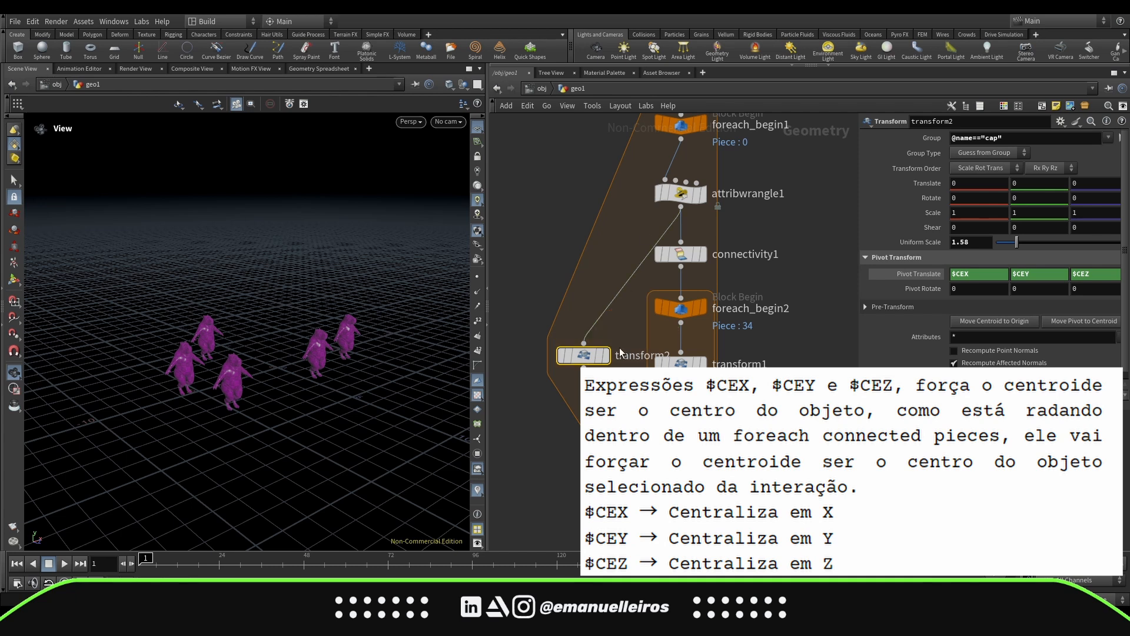
click(605, 357)
drag(354, 411, 338, 439)
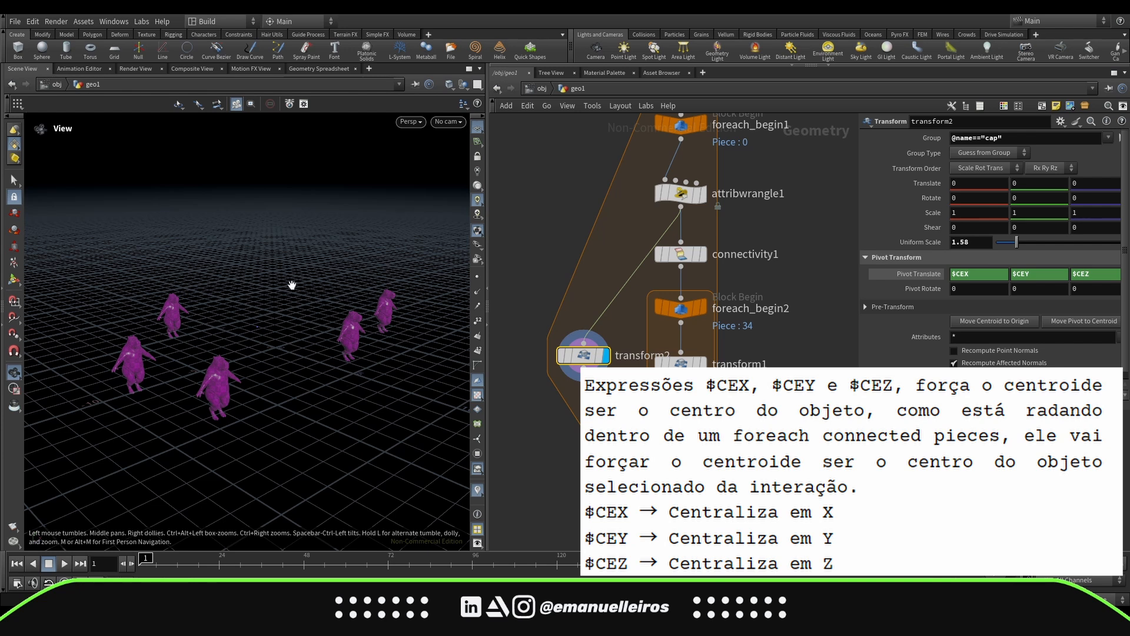
drag(310, 427, 217, 434)
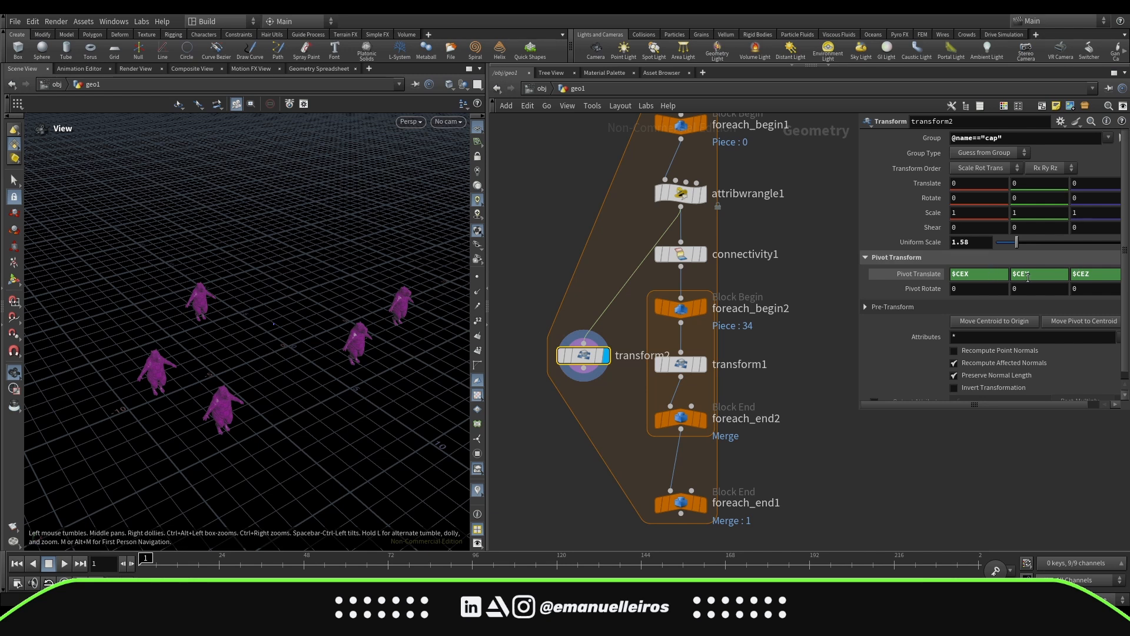
drag(233, 407, 290, 396)
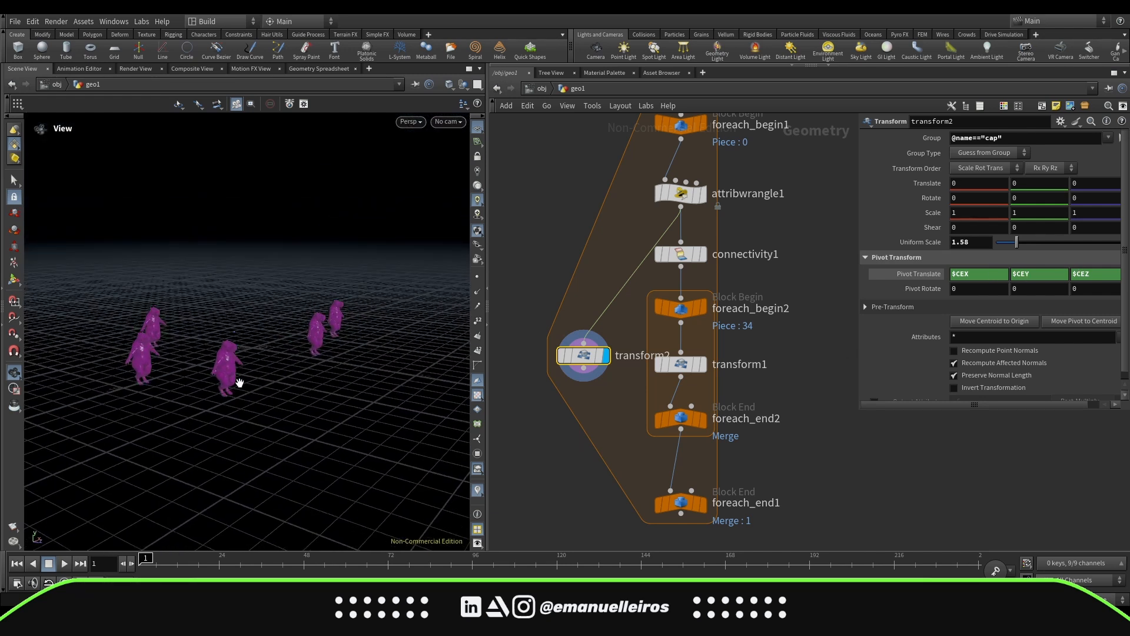
drag(315, 385, 346, 399)
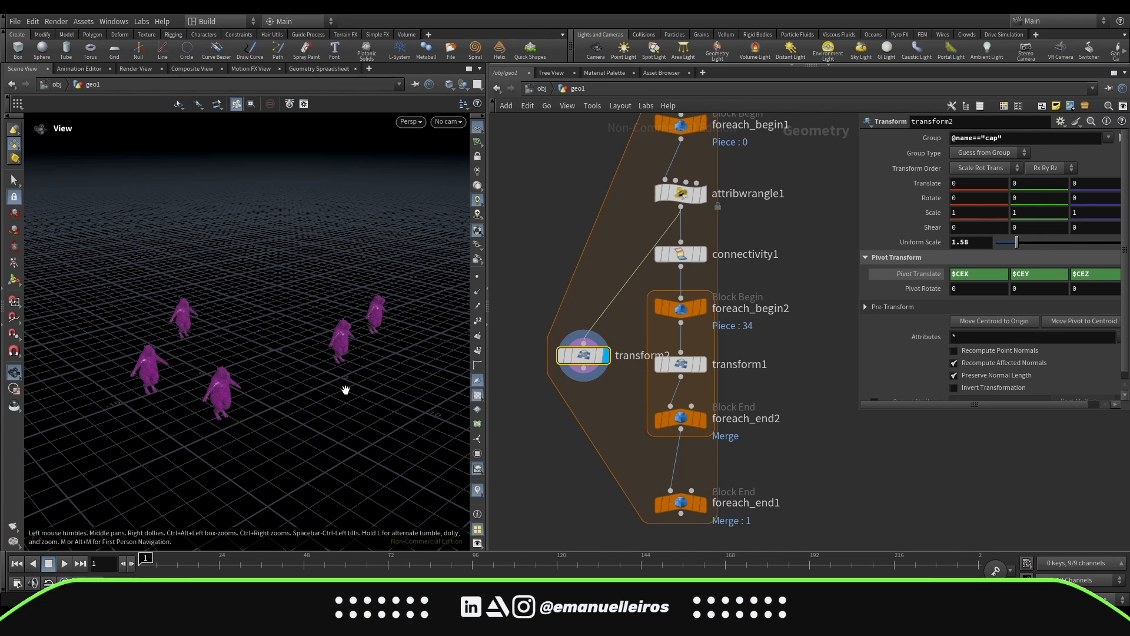
Step: Inspect the capybaras scaled by transform2 outside the inner loop, and look through the available For-Each node types
middle_drag(725, 194, 729, 224)
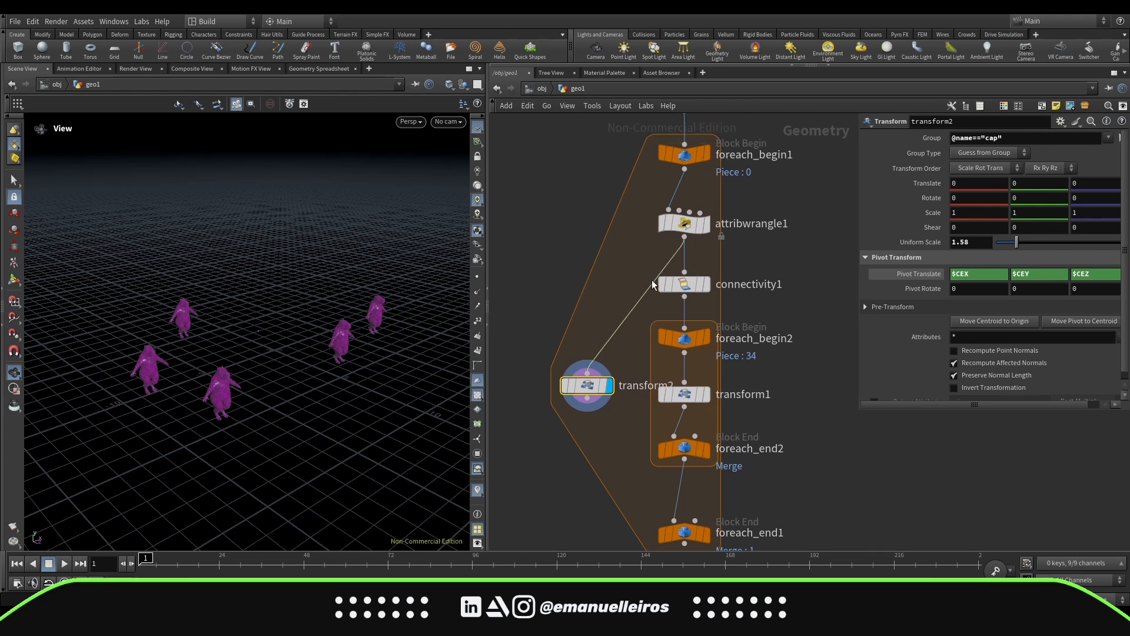
scroll(652, 280, down, 2)
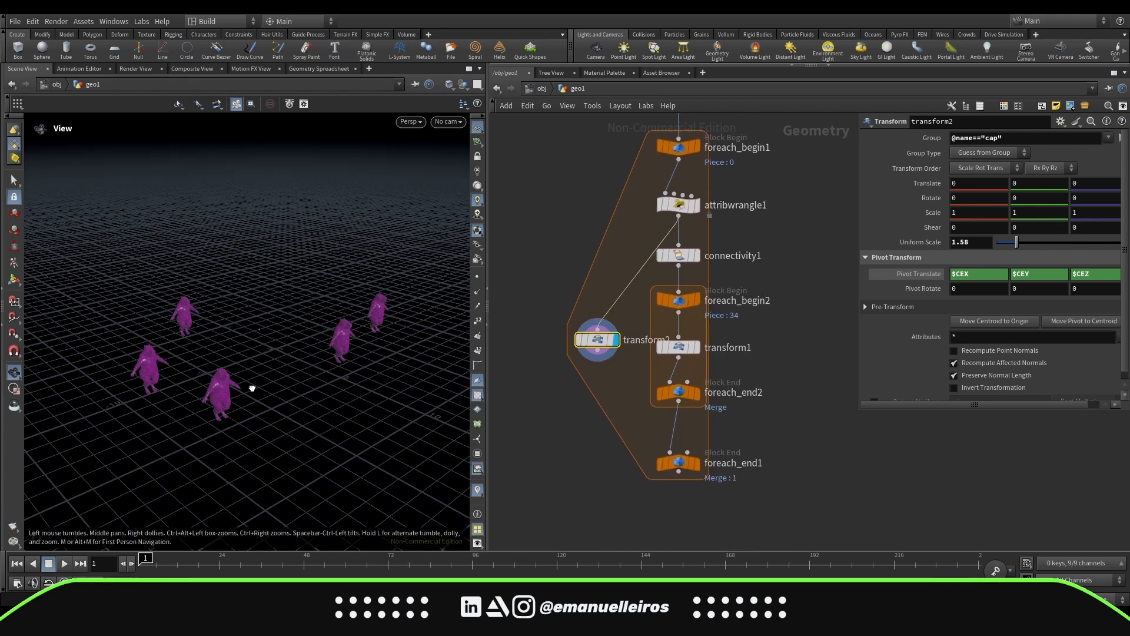
drag(252, 389, 250, 395)
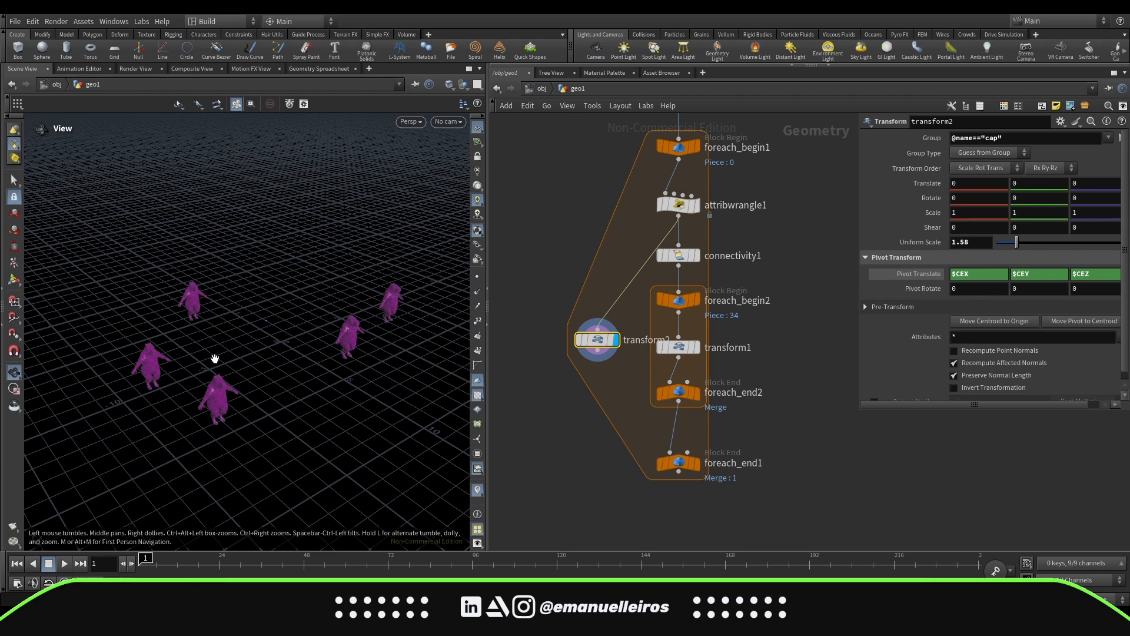
drag(280, 384, 259, 407)
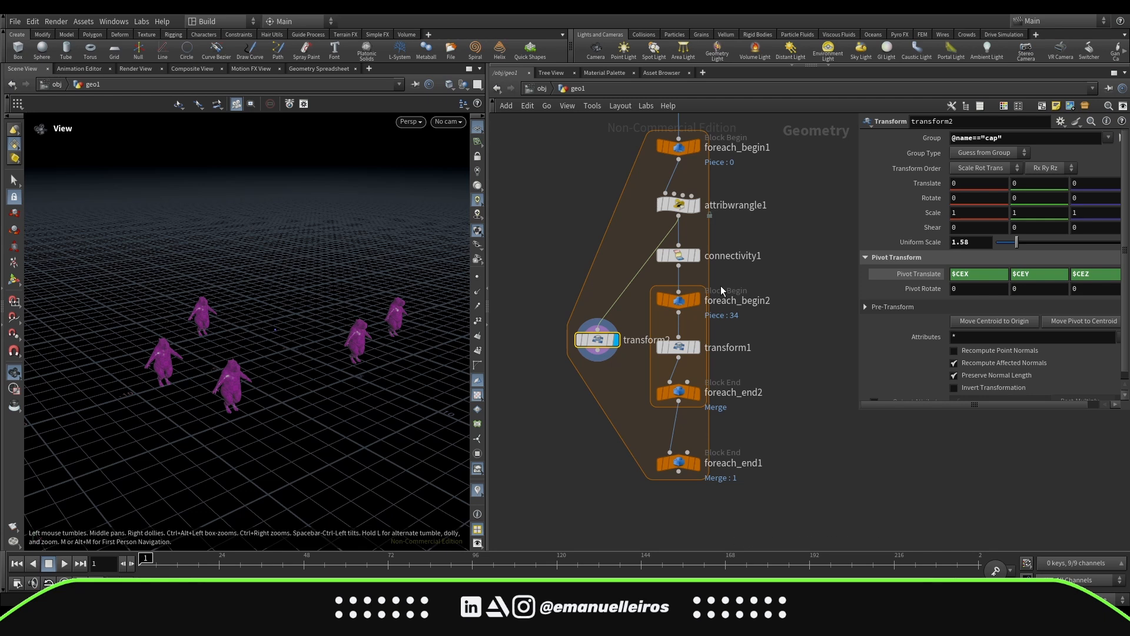
key(Tab)
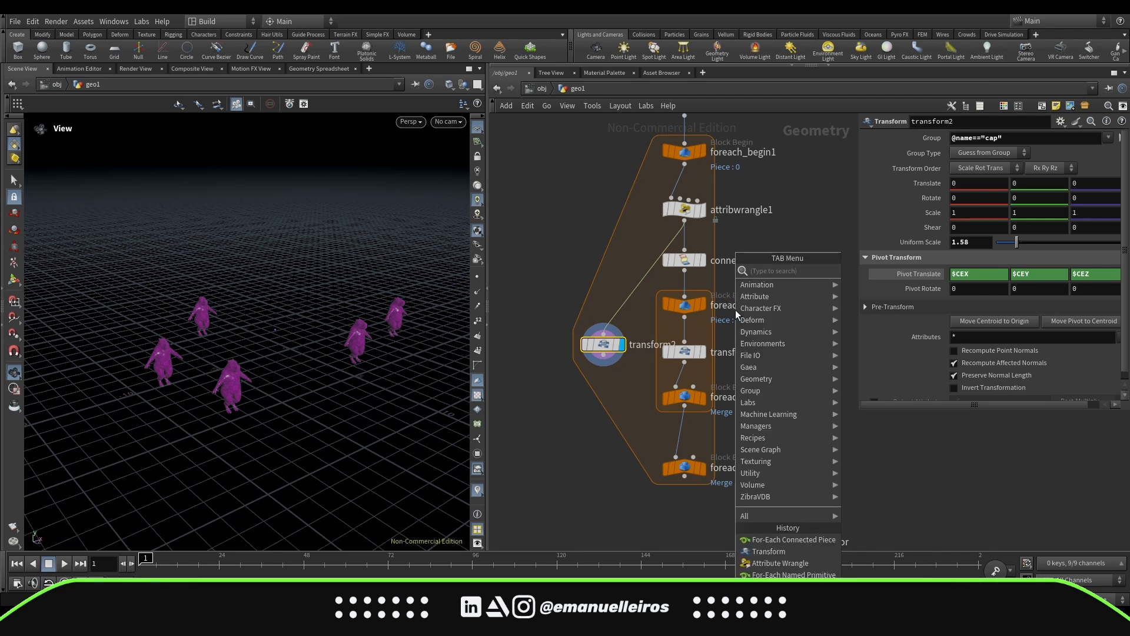
text(for)
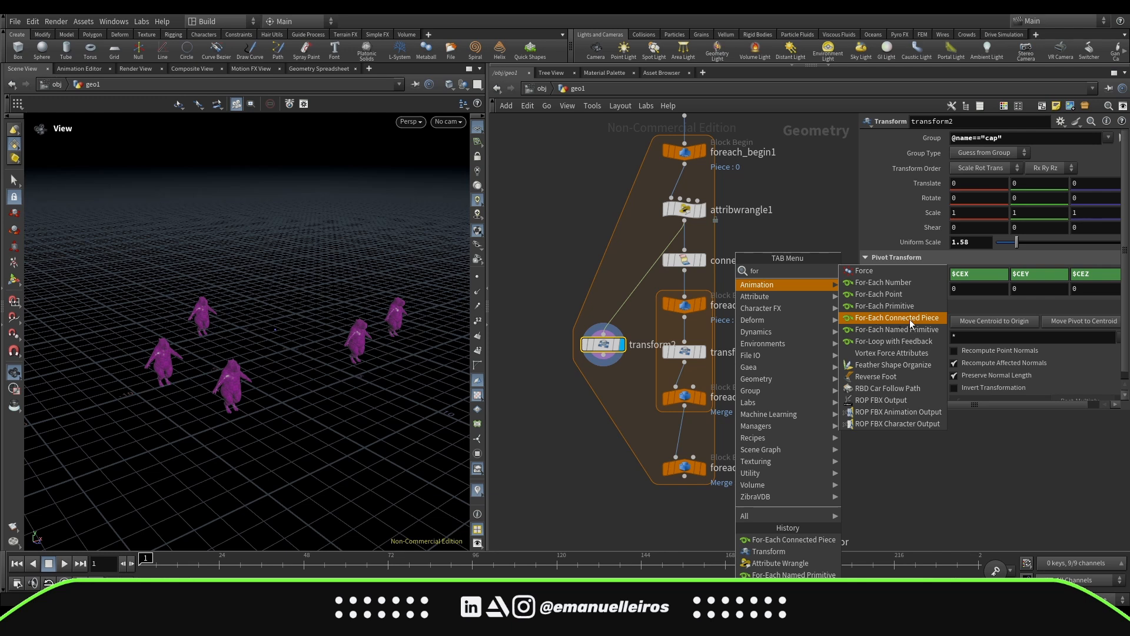
key(Escape)
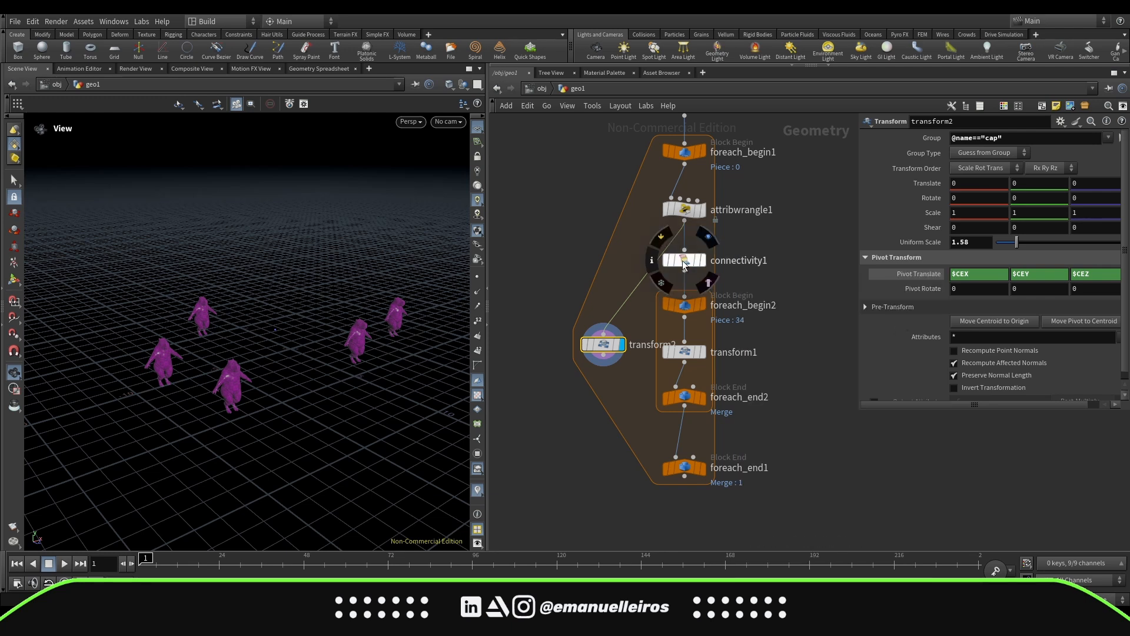
Step: Review connectivity1's settings, and display foreach_end2 to inspect the capybaras scaled inside the inner loop
click(698, 260)
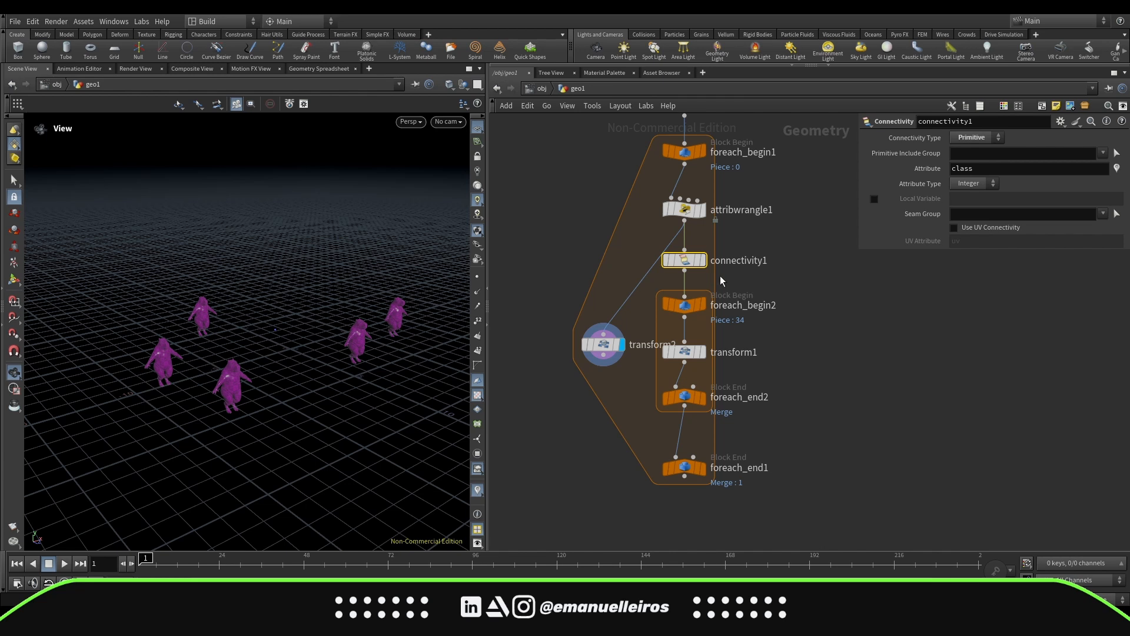
click(704, 398)
click(686, 399)
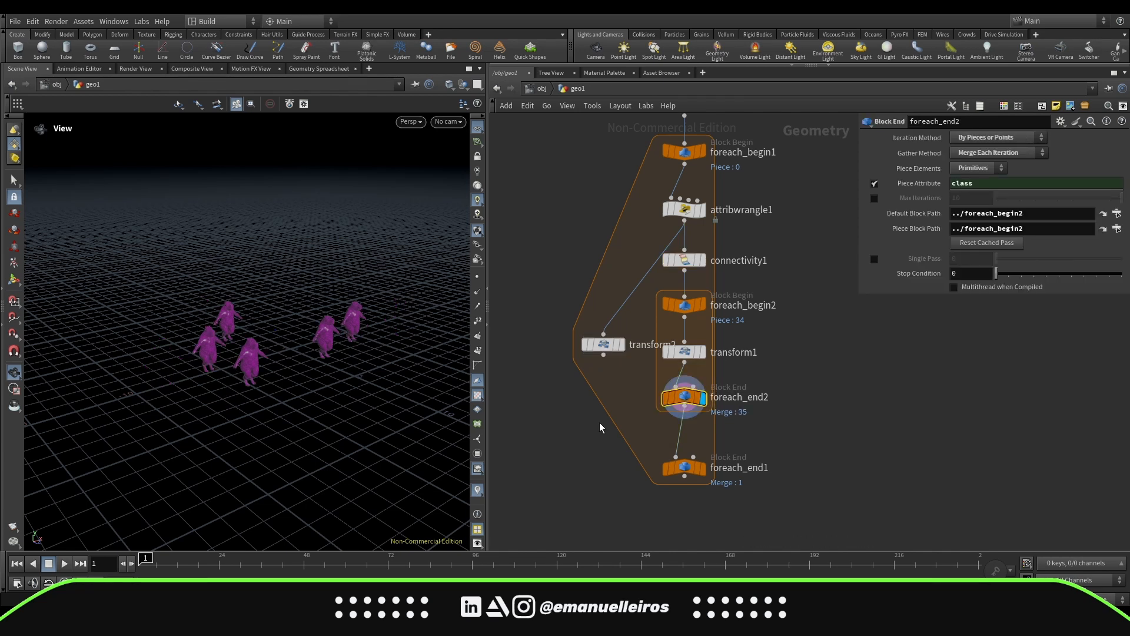
drag(312, 406, 240, 369)
scroll(240, 369, up, 3)
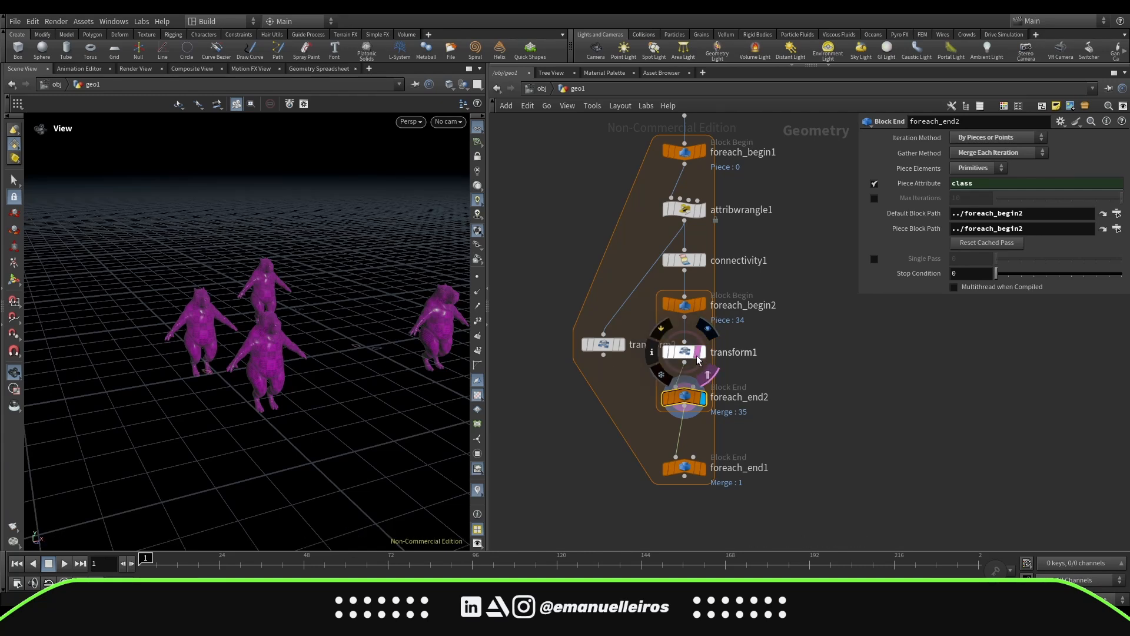
Step: Display transform1 to inspect the piece it processes, and return the display to foreach_end2
click(704, 352)
click(685, 351)
mouse_move(289, 375)
mouse_down()
mouse_move(284, 386)
mouse_move(276, 377)
mouse_up()
click(704, 398)
click(684, 398)
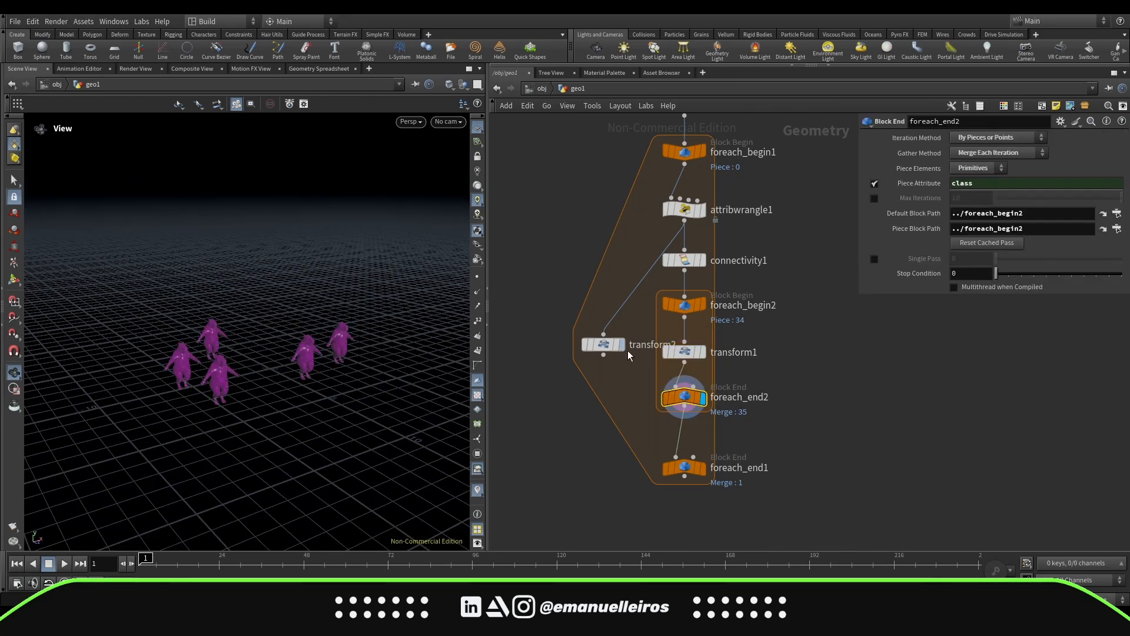
Step: Set transform1's Uniform Scale to 1.76 while viewing the output of foreach_end2
click(681, 354)
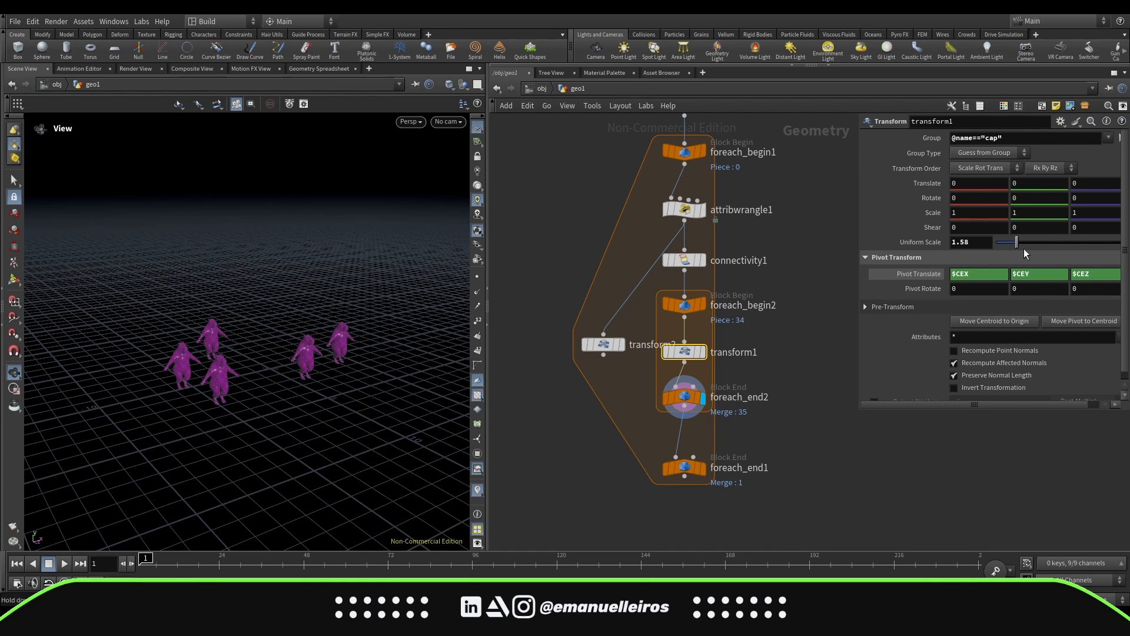
click(1019, 242)
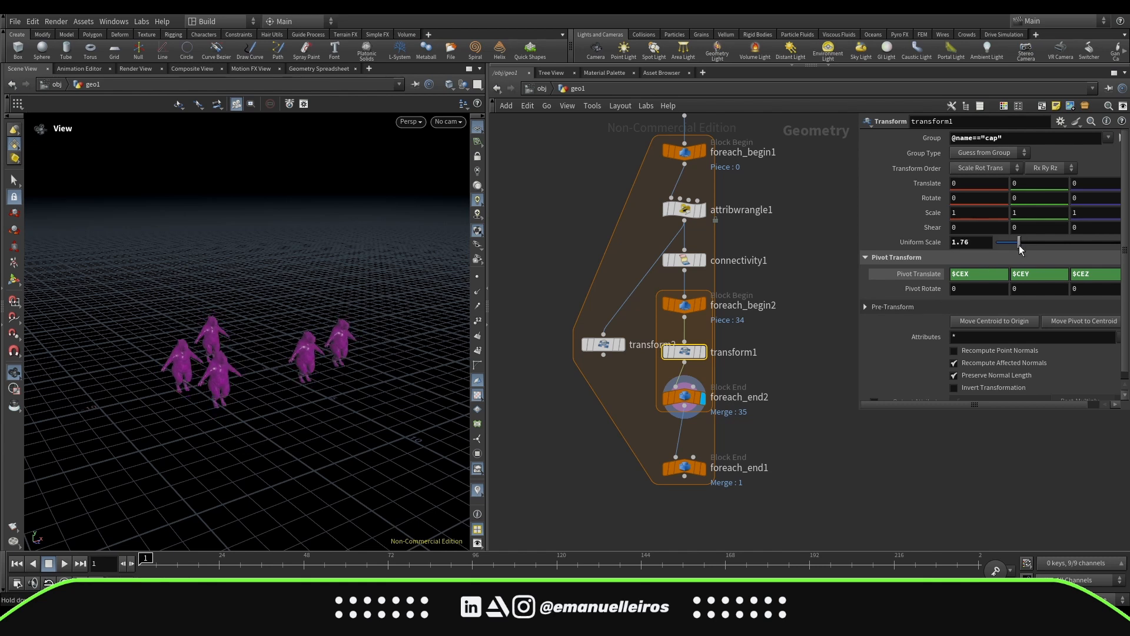
drag(1019, 245, 1018, 248)
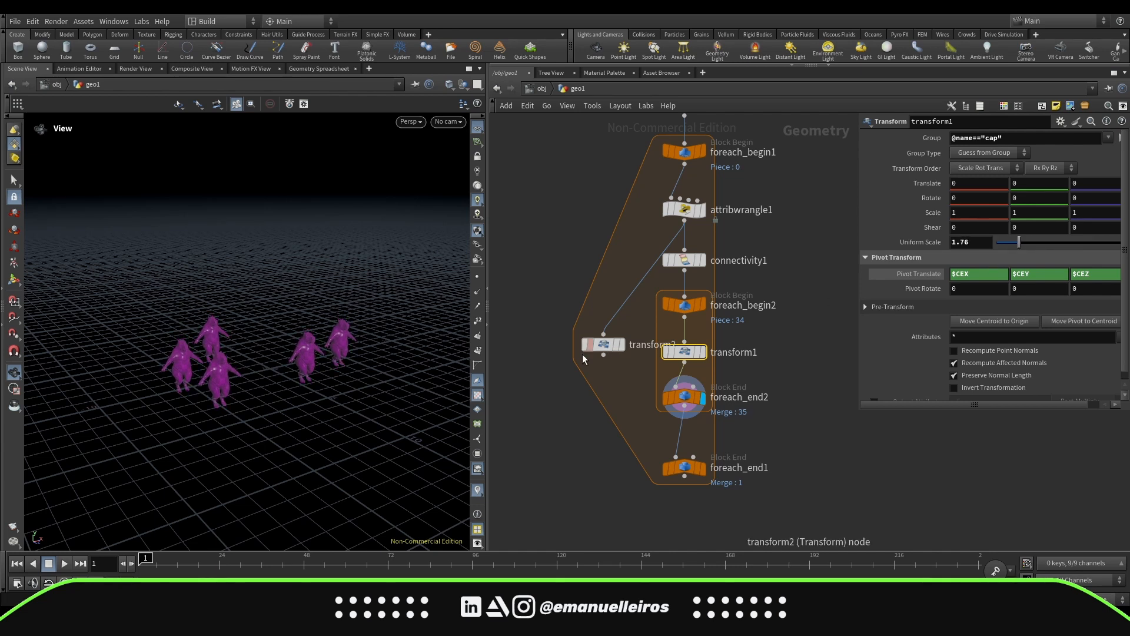
Step: Display transform2, set its Uniform Scale to 0.81, and inspect how the capybaras' size and spacing respond
click(612, 345)
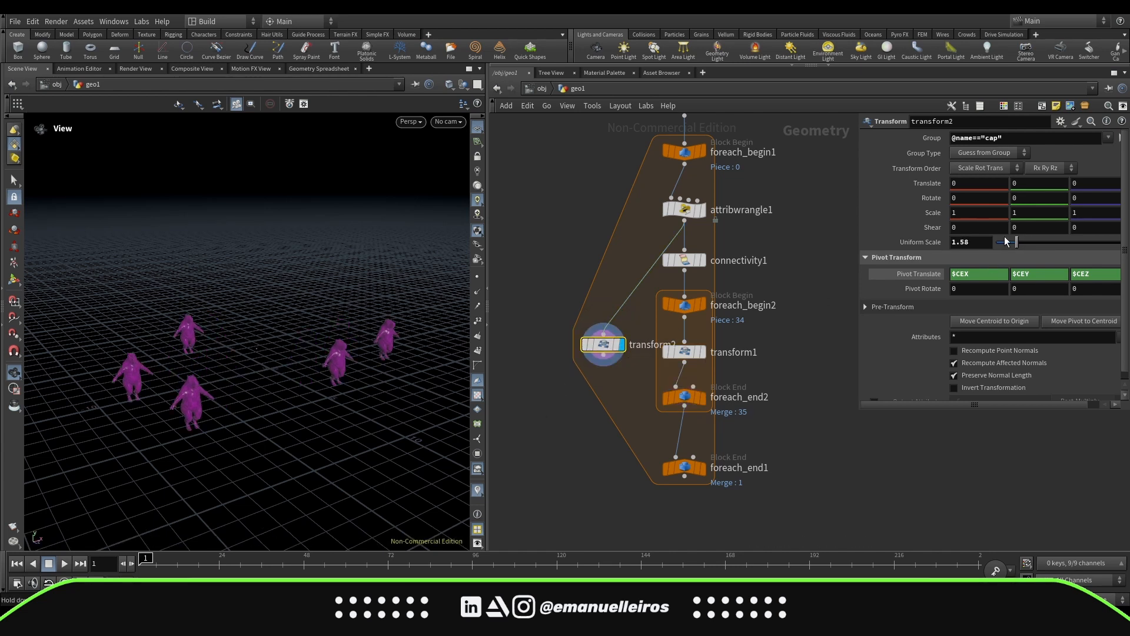
drag(1018, 248, 1006, 247)
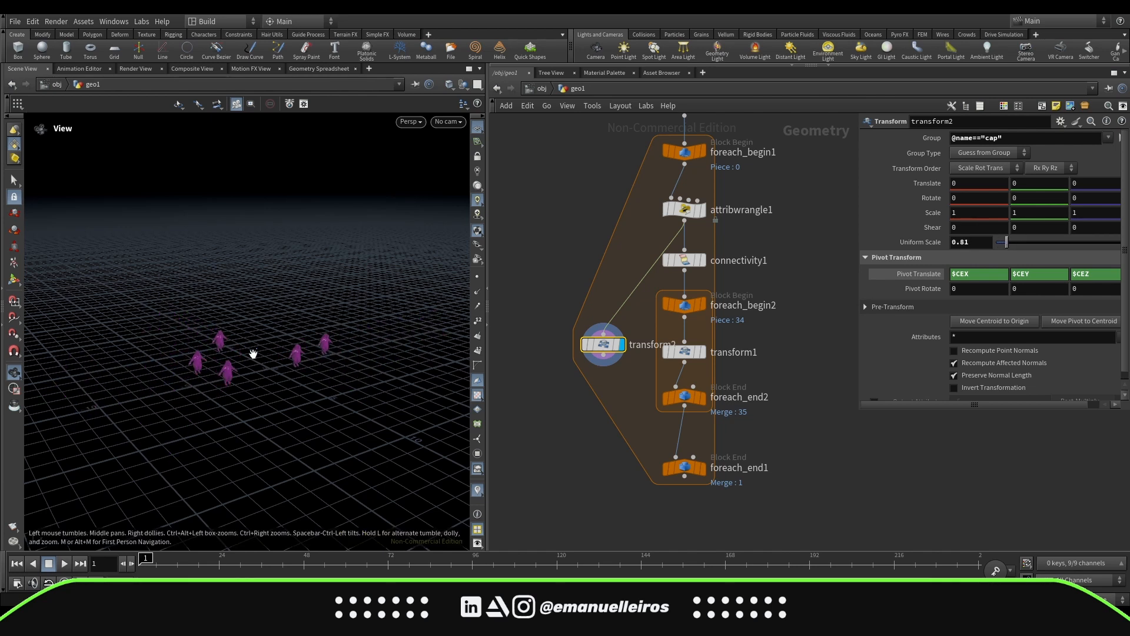
drag(237, 357, 255, 364)
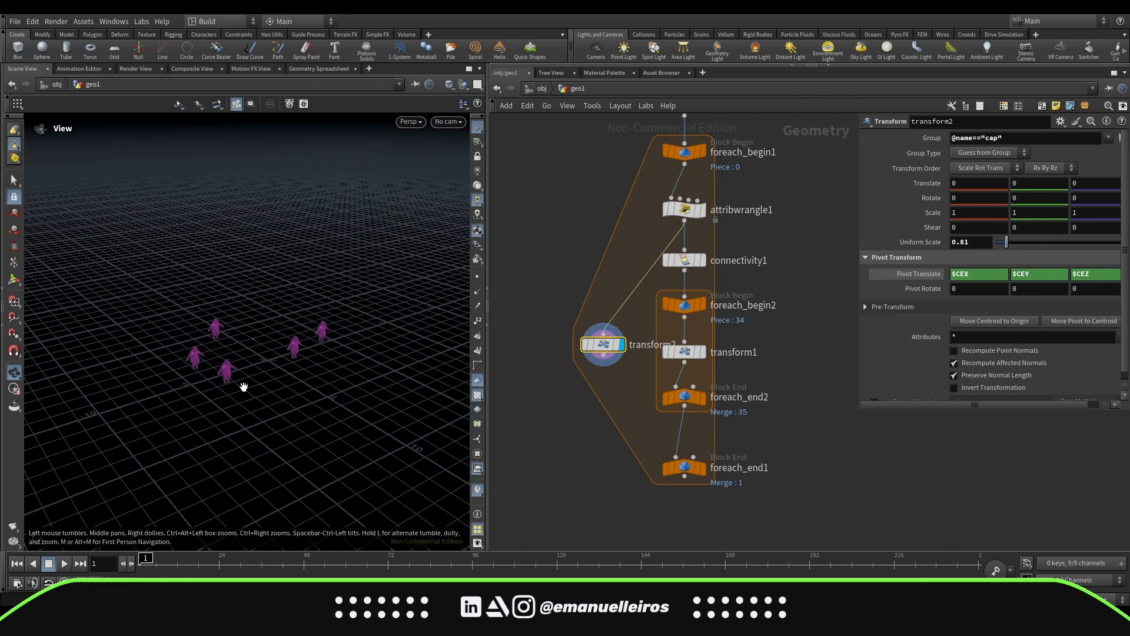
drag(217, 330, 203, 391)
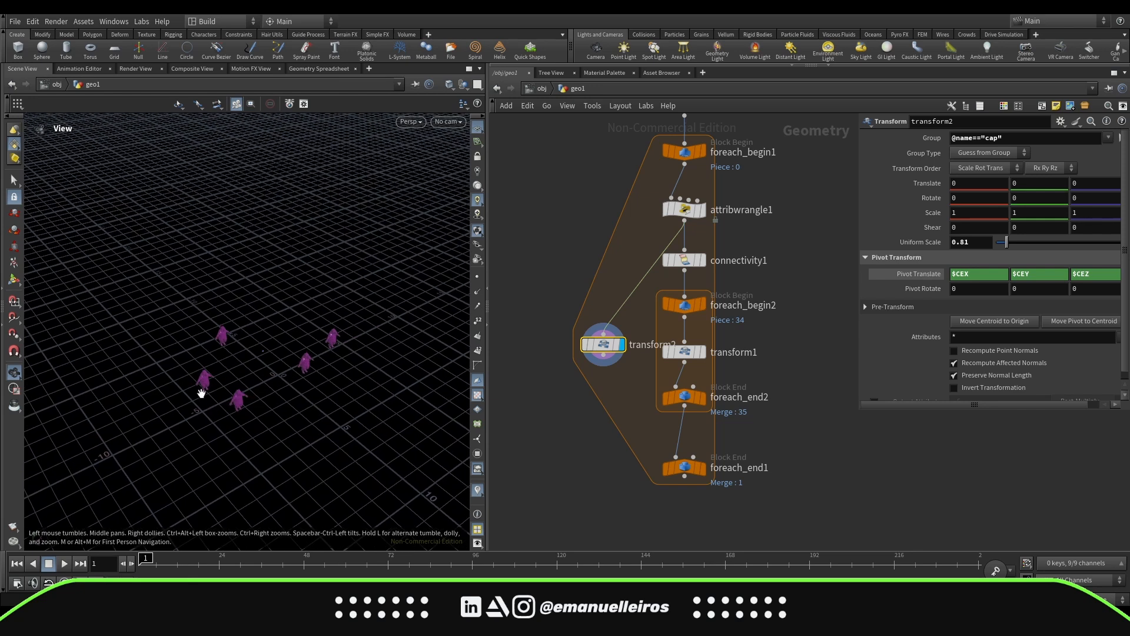
drag(271, 467, 281, 452)
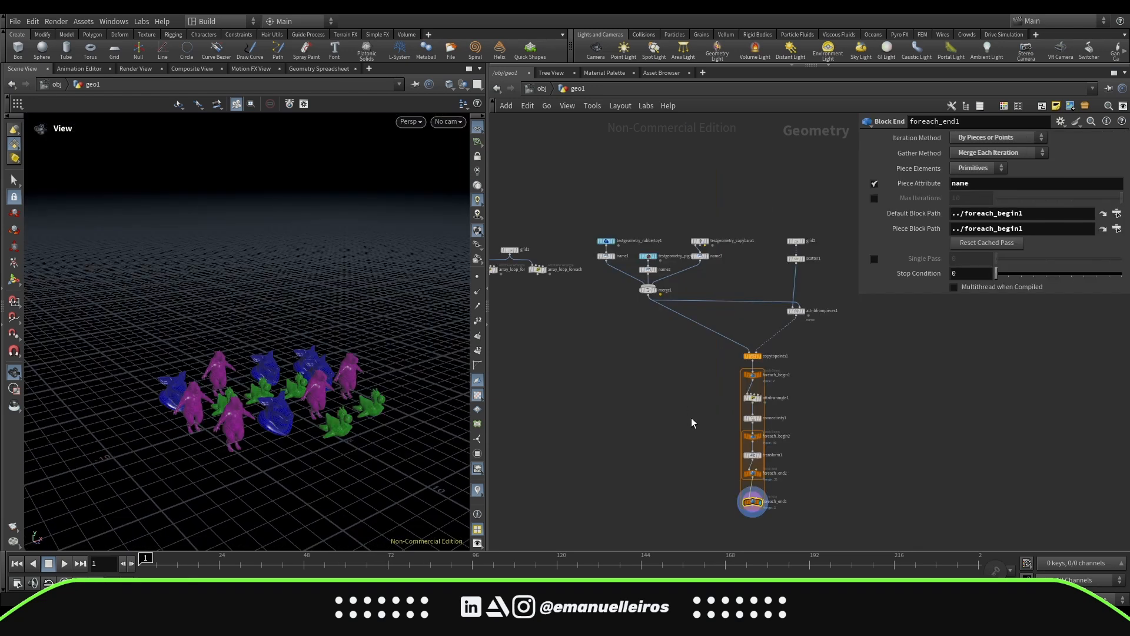
Step: Review the network by box-selecting the source geometry branch and all nodes from foreach_begin1 to foreach_end1
middle_drag(691, 418, 670, 394)
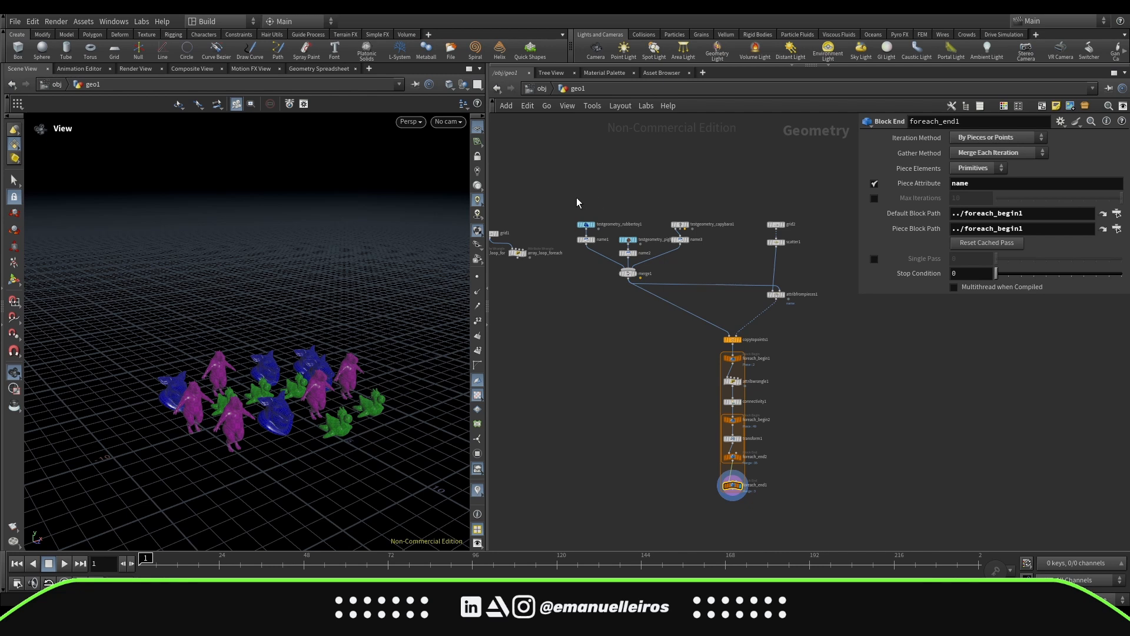
drag(575, 196, 715, 294)
middle_drag(715, 295, 690, 283)
drag(663, 513, 803, 338)
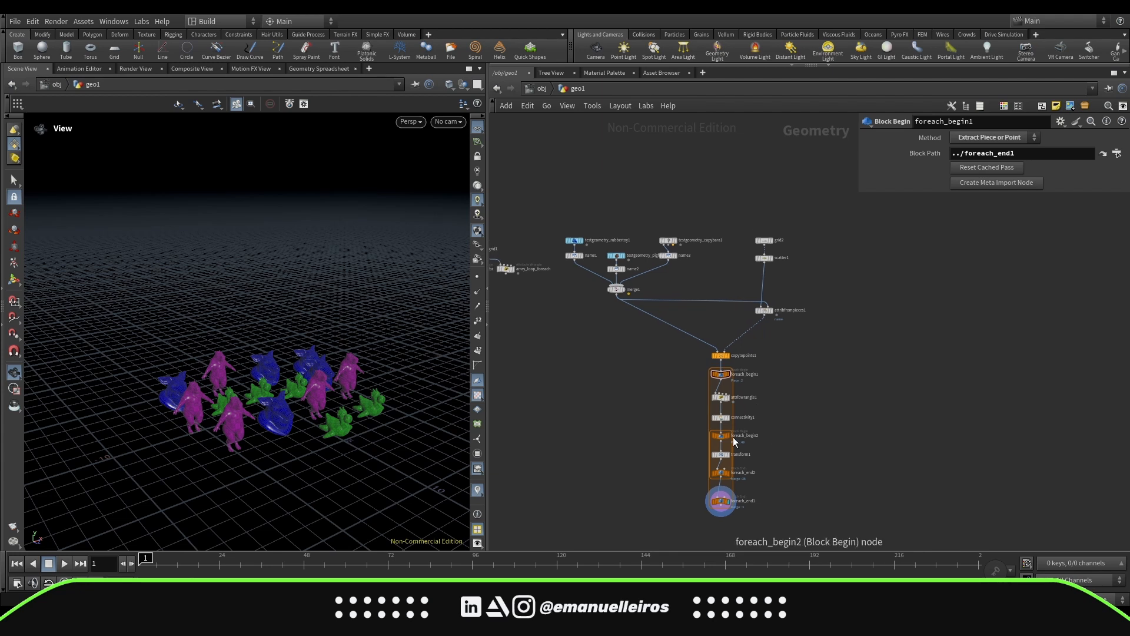
middle_drag(768, 476, 772, 422)
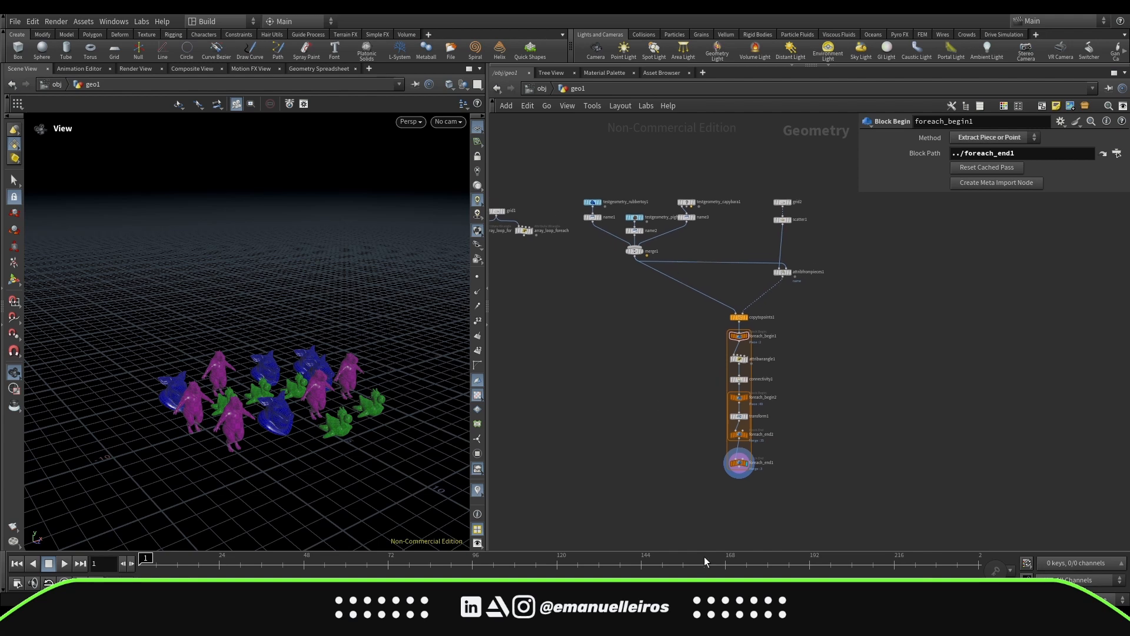
drag(724, 498, 853, 326)
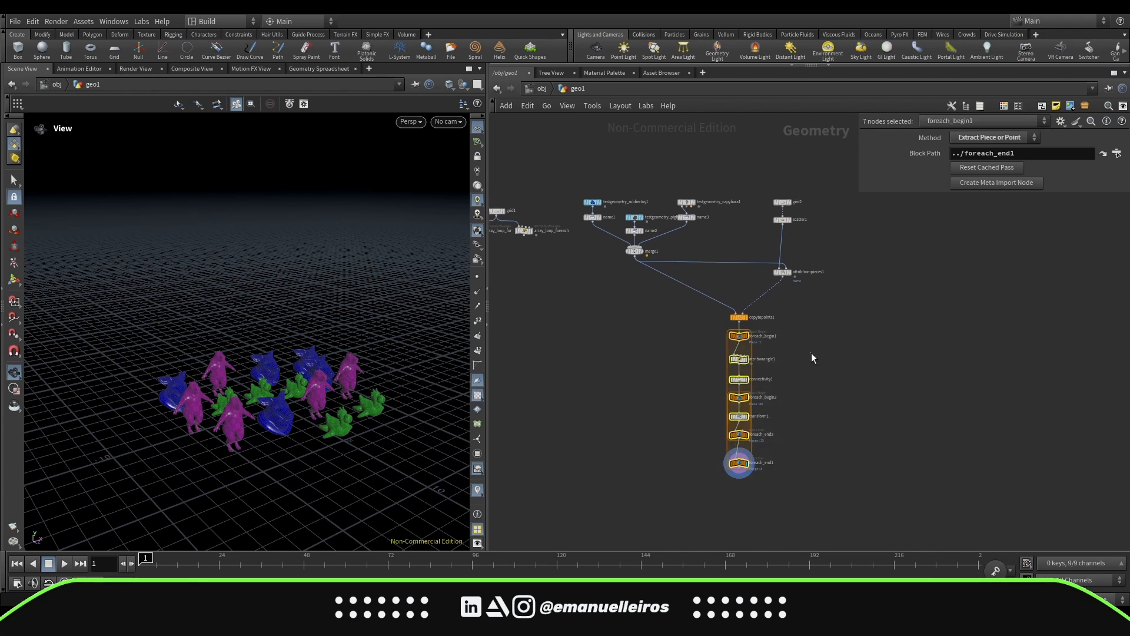